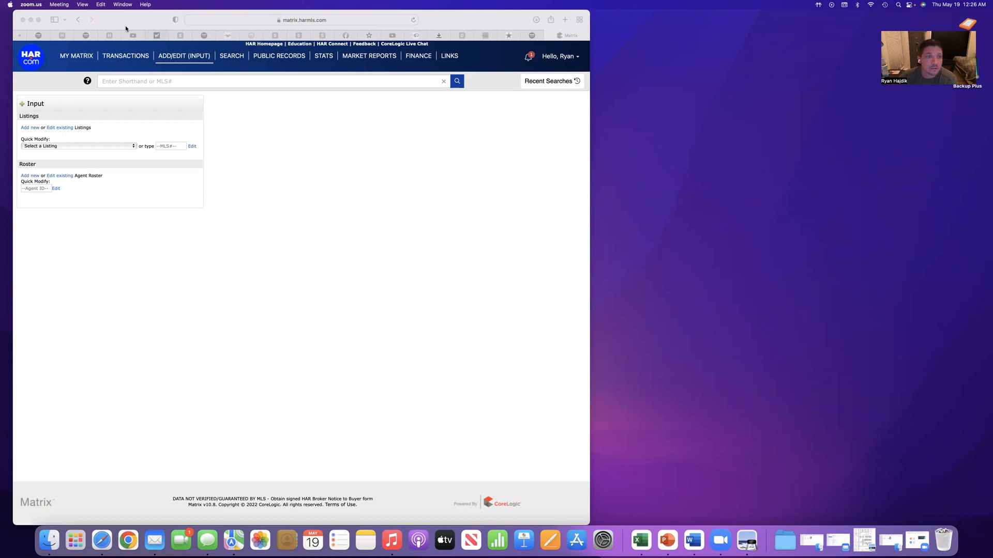
# Go to the My Matrix home page and open the Matrix Add/Edit input page from there
pyautogui.click(85, 57)
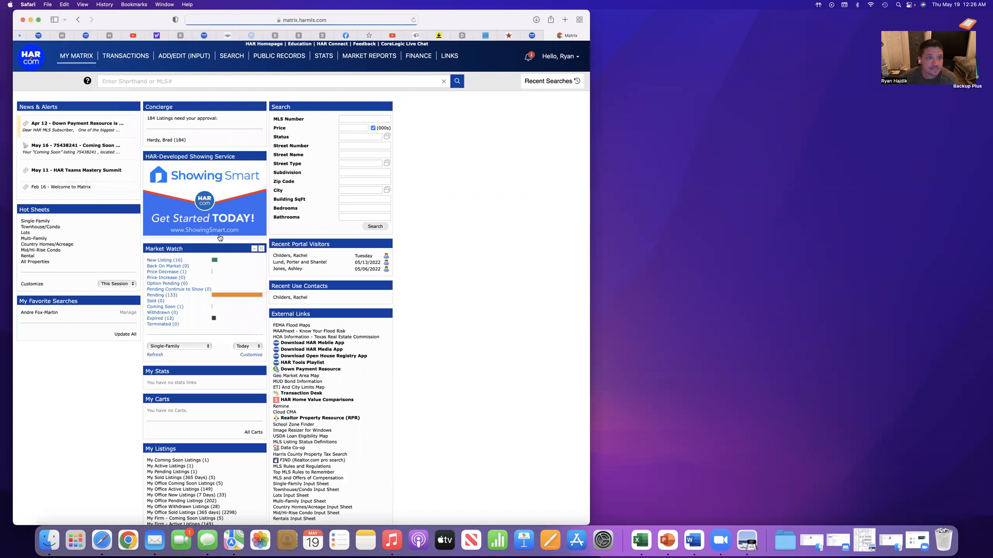
pyautogui.click(178, 57)
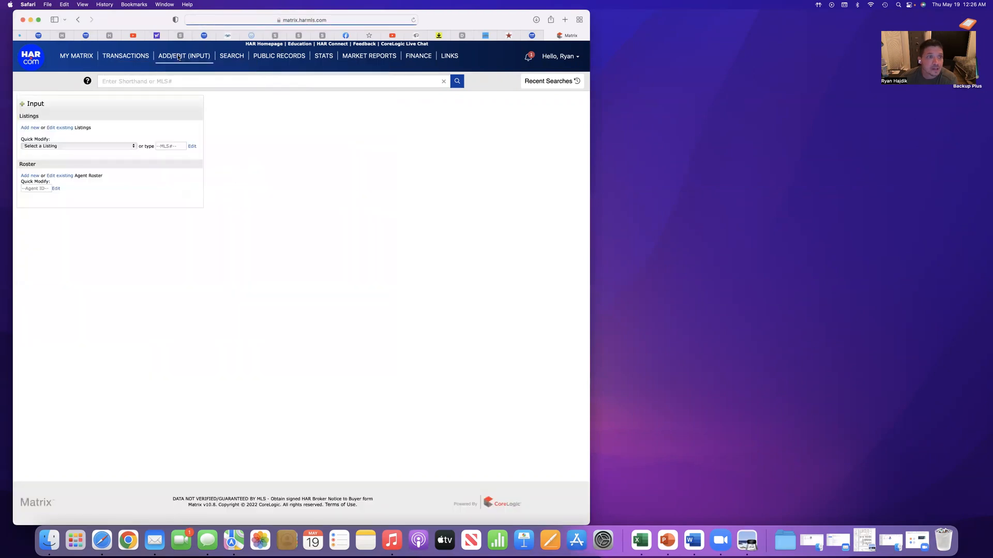
pyautogui.moveTo(178, 57)
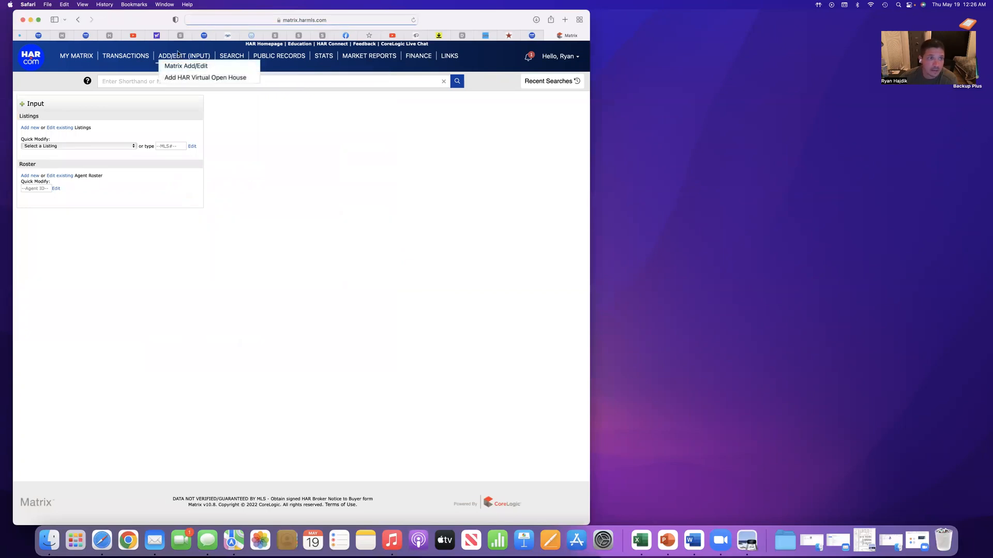
pyautogui.click(178, 57)
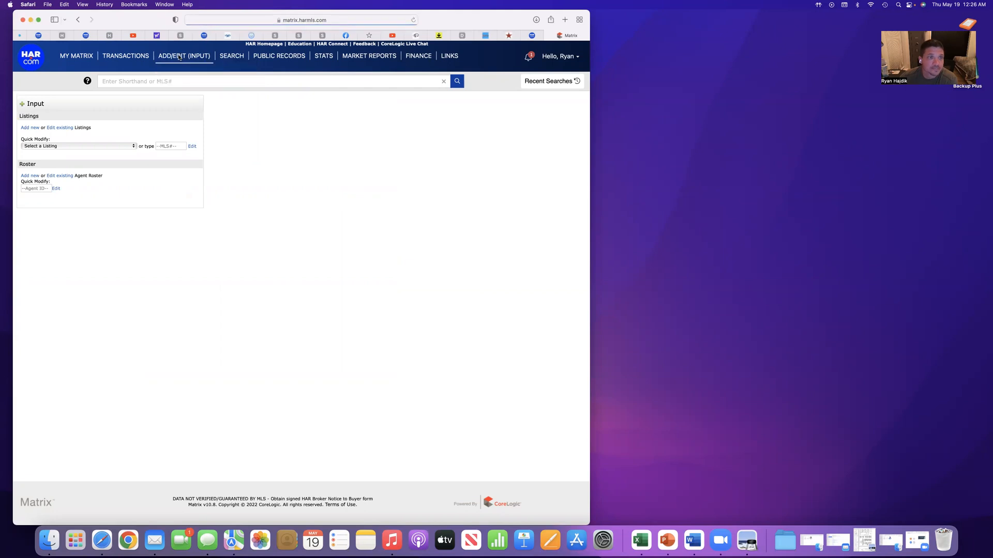
pyautogui.moveTo(179, 57)
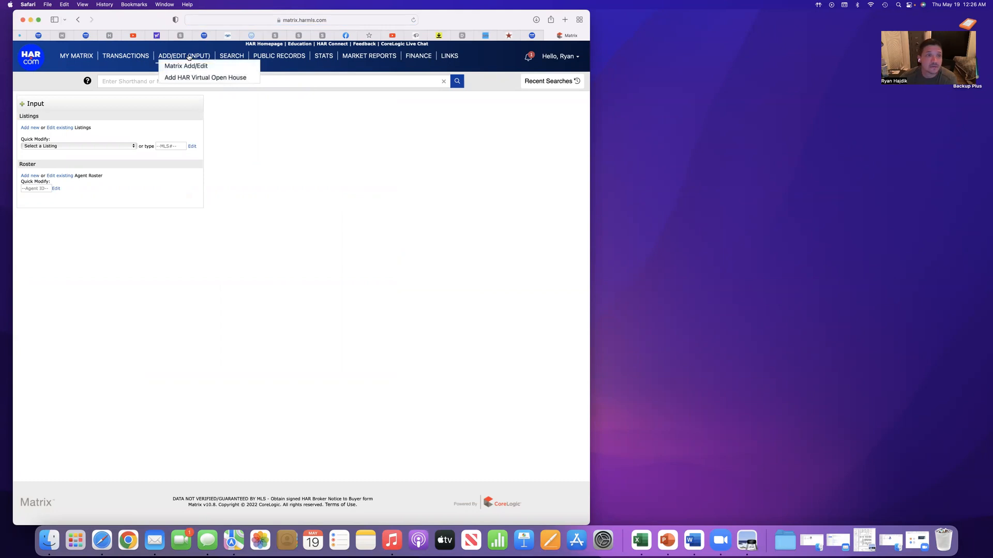
pyautogui.click(187, 66)
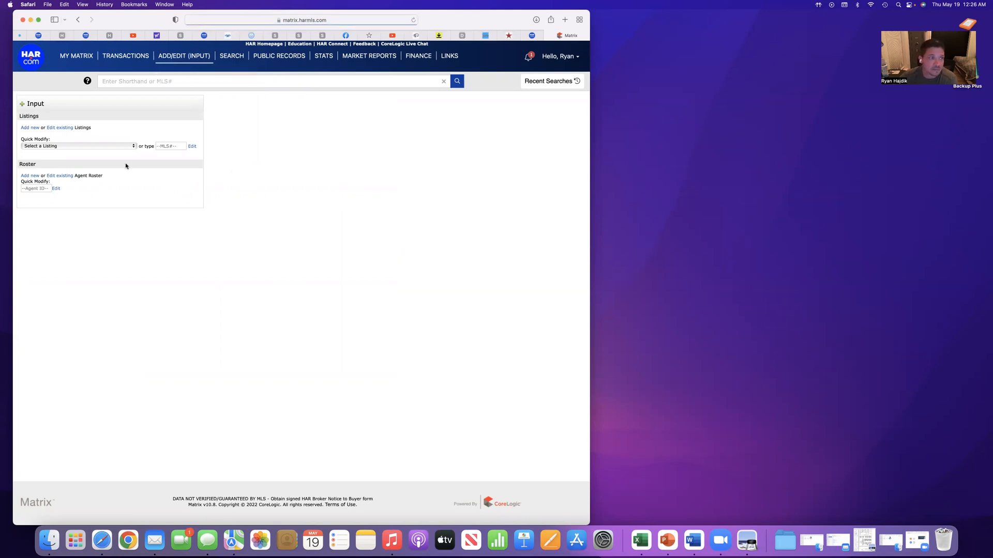
# Check the existing listings available for quick modification and start a new listing with the Single-Family Add/Edit form
pyautogui.click(109, 149)
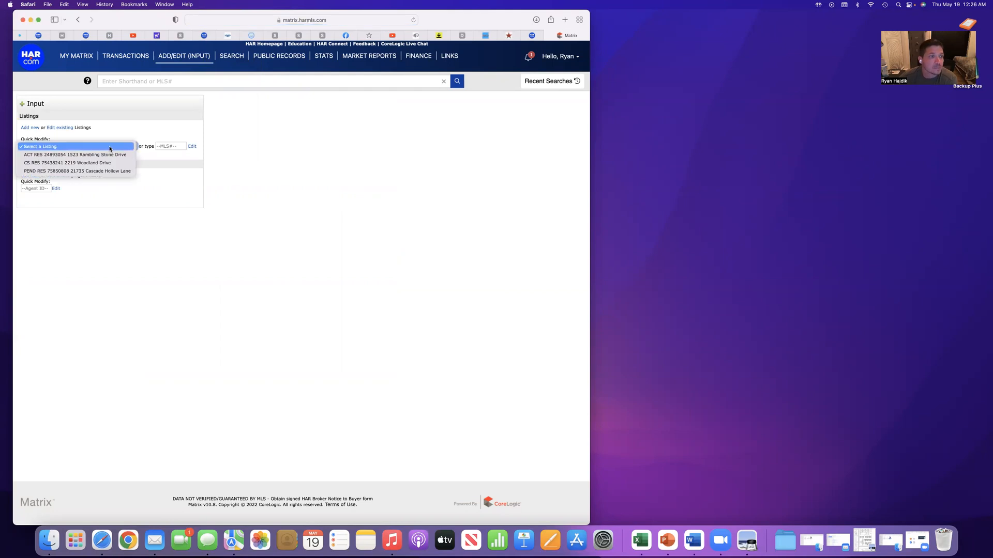
pyautogui.click(109, 147)
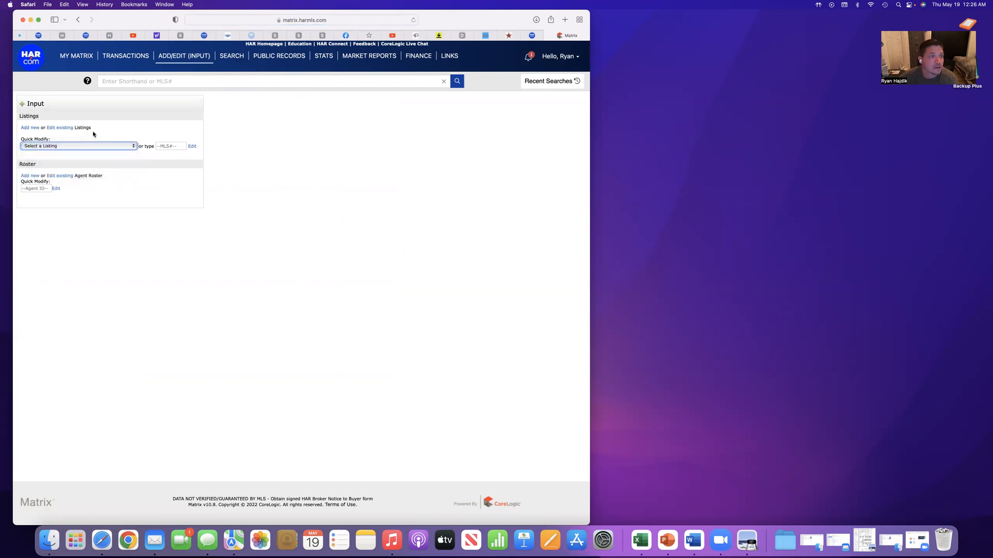
pyautogui.click(29, 128)
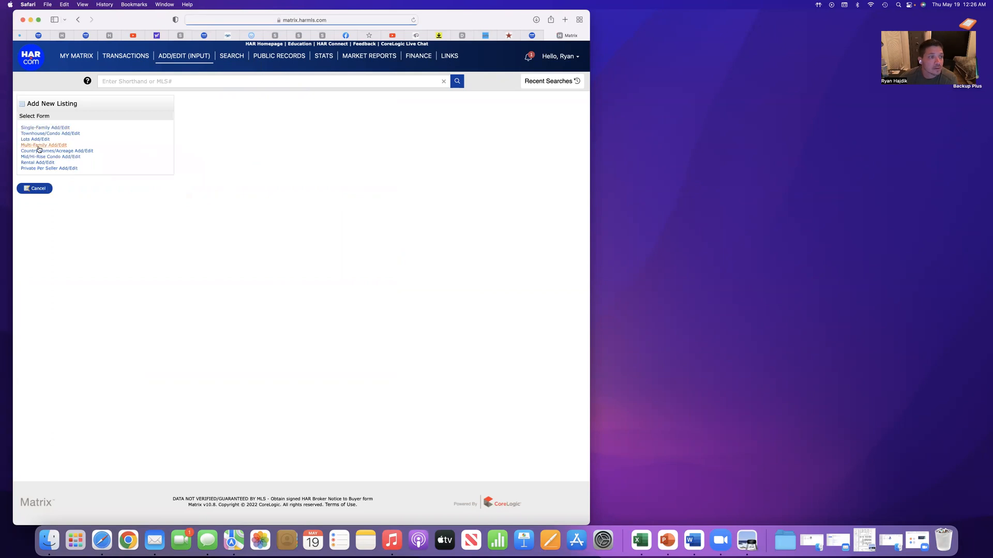
pyautogui.click(47, 128)
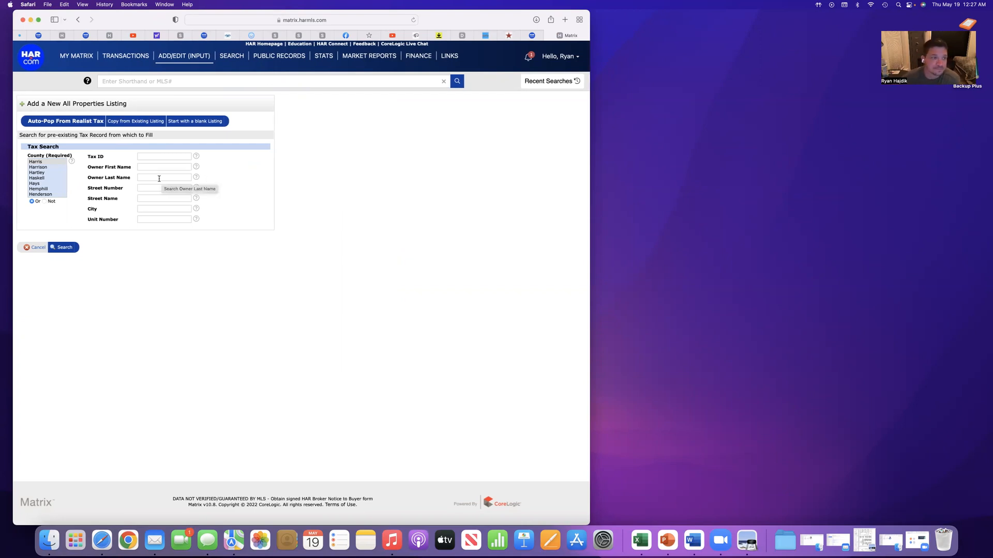
# Select Harris as the required county for the tax search and look through the other counties offered
pyautogui.click(64, 162)
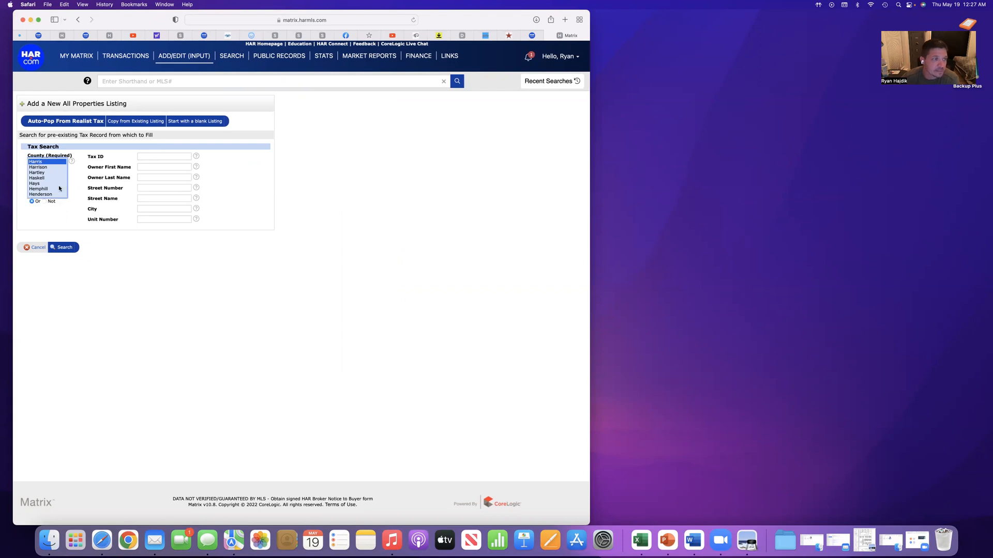
pyautogui.scroll(-3, 43, 180)
pyautogui.scroll(6, 43, 179)
pyautogui.scroll(10, 44, 179)
pyautogui.scroll(-10, 45, 180)
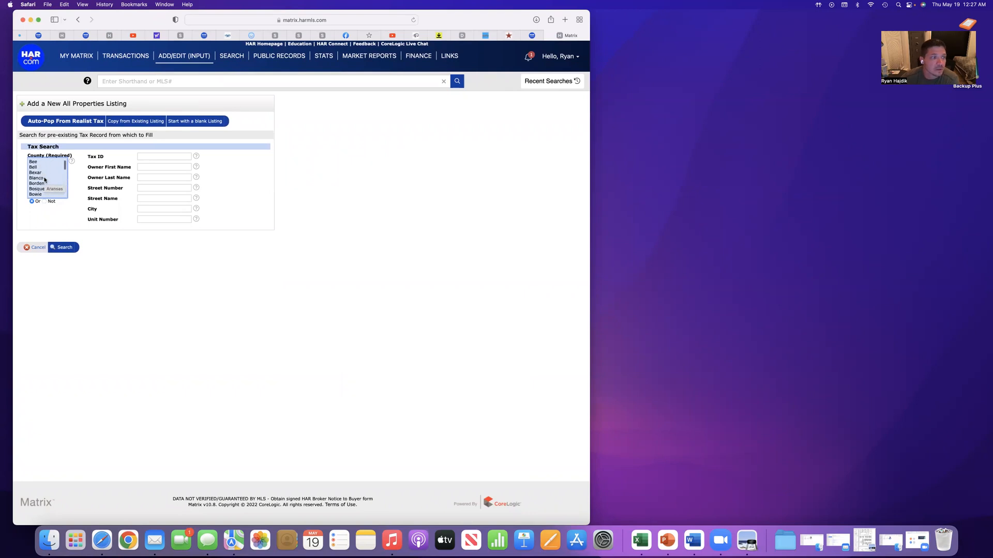
pyautogui.scroll(-11, 45, 180)
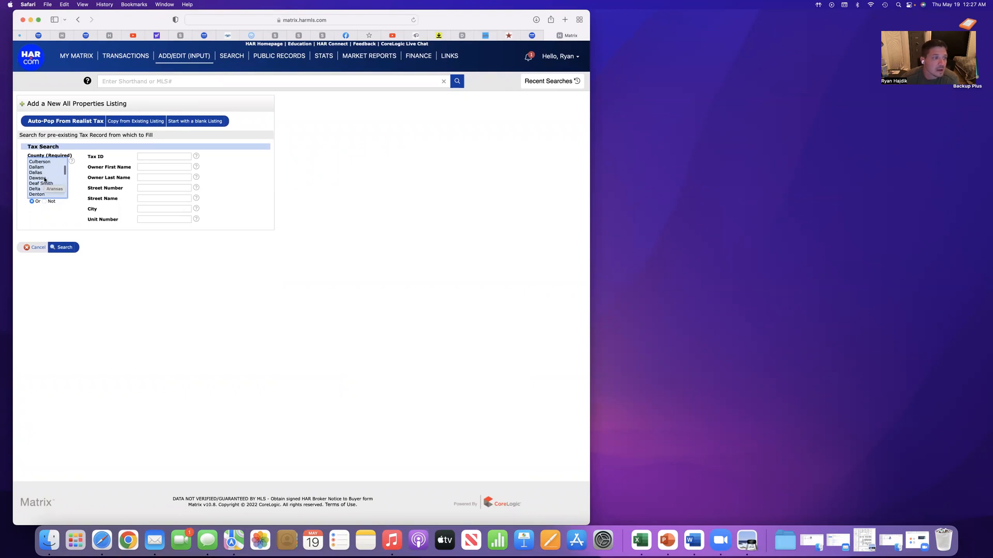
pyautogui.scroll(-4, 44, 179)
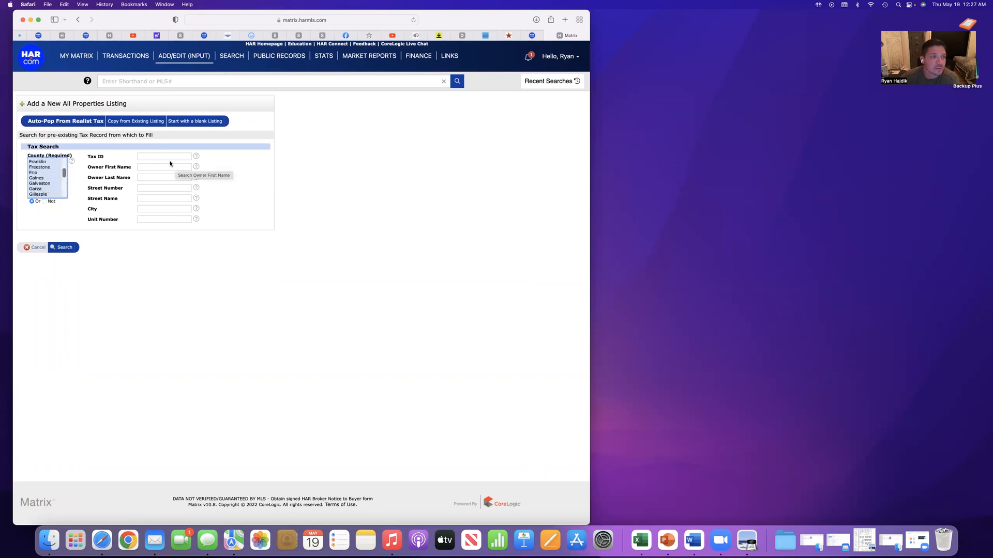
# Search the tax records by the property's street number and street name, and fill the new listing from the matching record
pyautogui.click(165, 188)
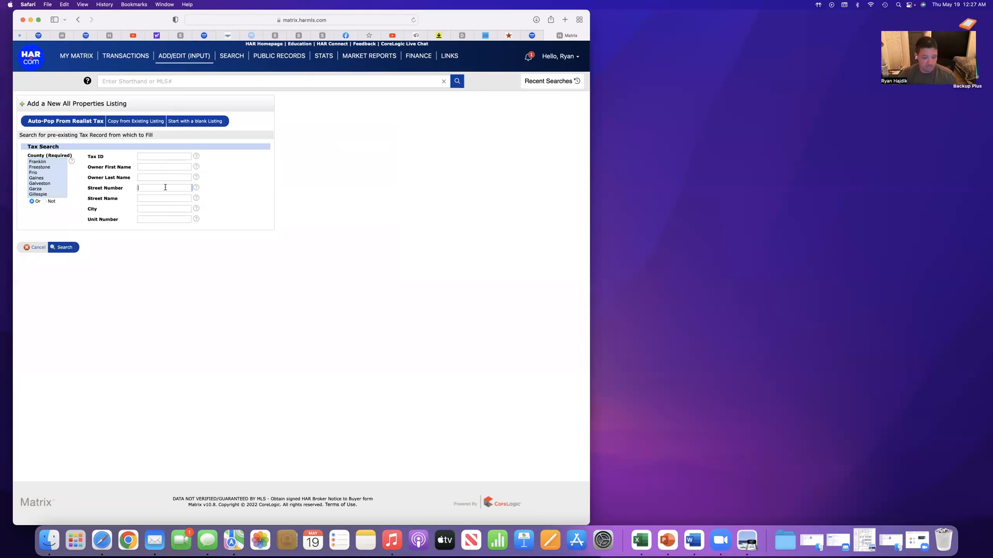
pyautogui.write('5923')
pyautogui.press('Tab')
pyautogui.write('o')
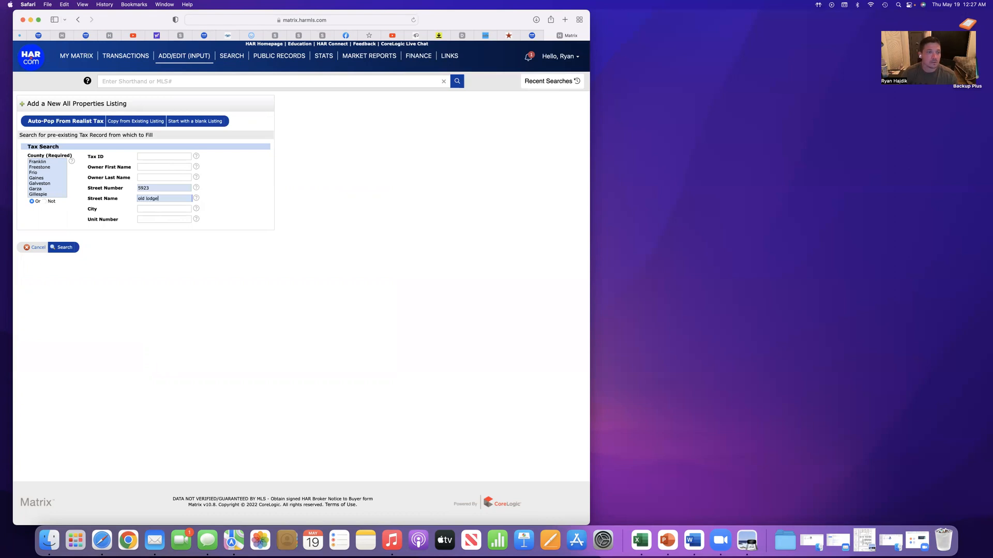
pyautogui.click(65, 250)
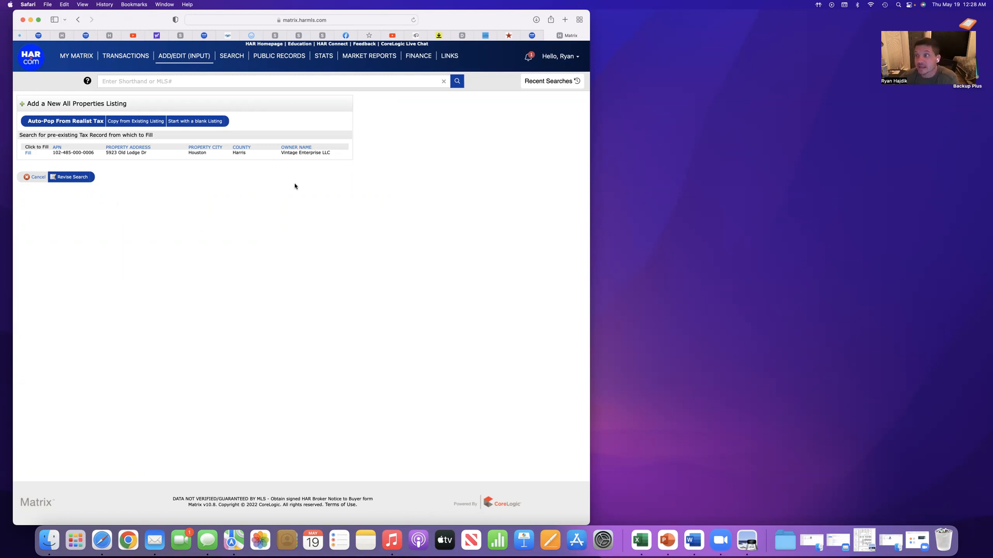
pyautogui.click(27, 154)
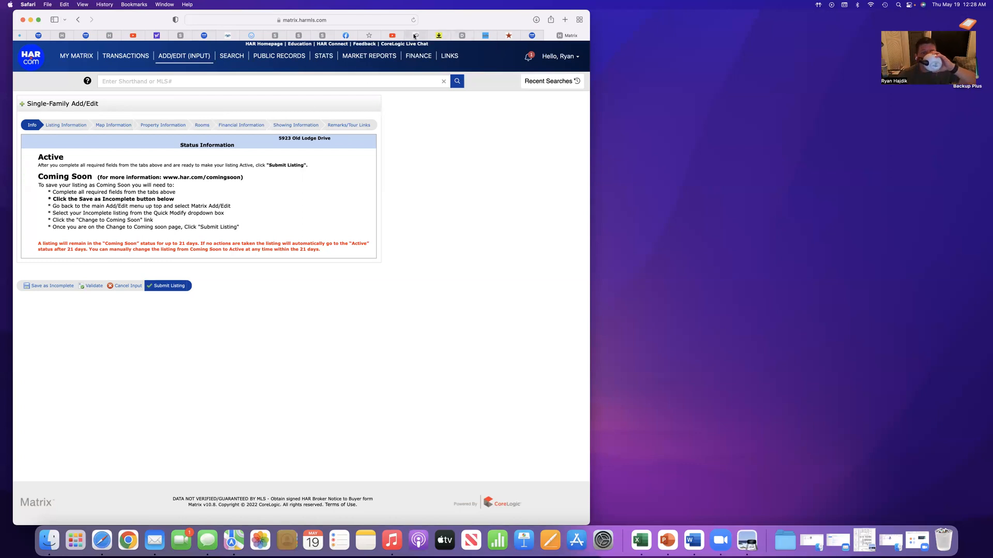
# Switch to the open StudioVos Photography website and examine its real estate photography and online booking options
pyautogui.moveTo(413, 36)
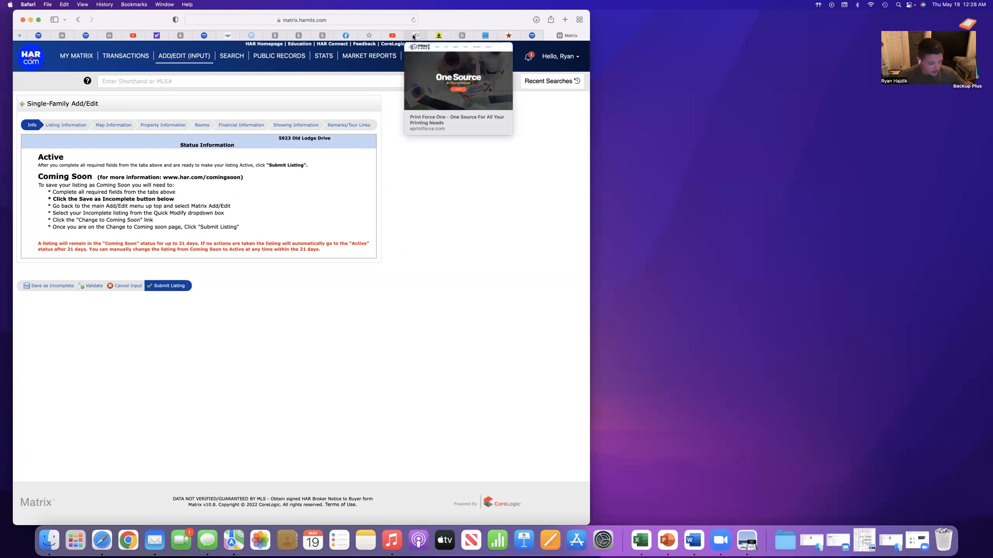
pyautogui.moveTo(463, 36)
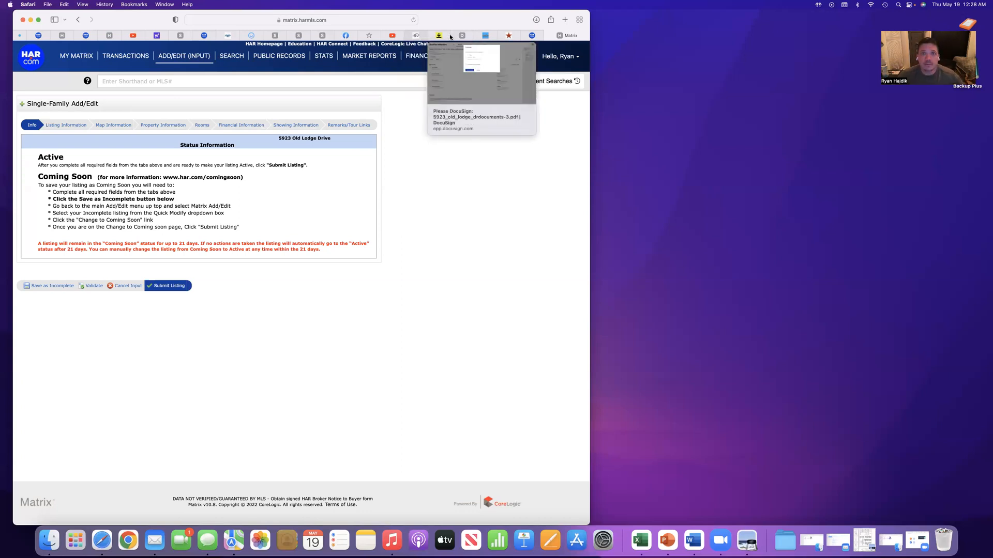
pyautogui.click(485, 35)
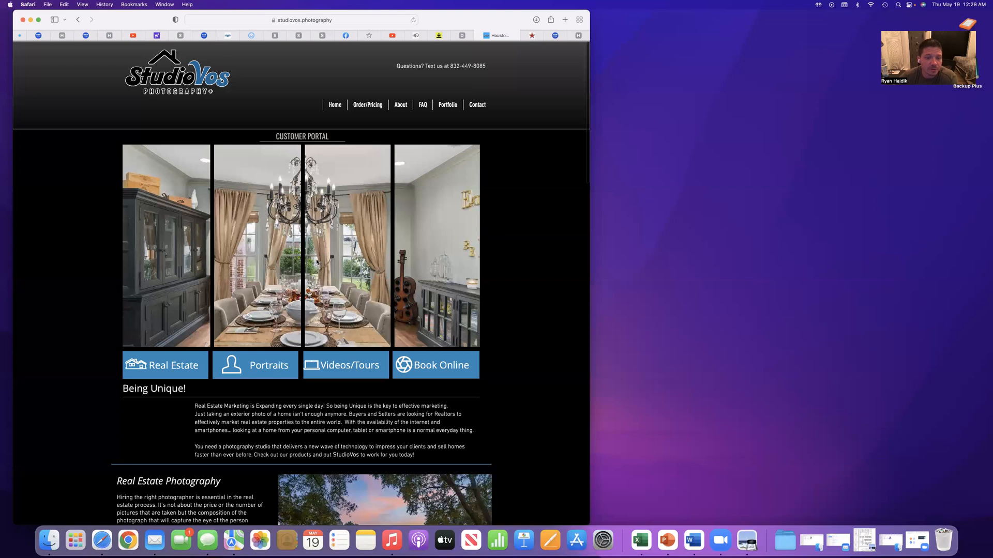
pyautogui.scroll(-2, 319, 261)
pyautogui.scroll(-2, 319, 261)
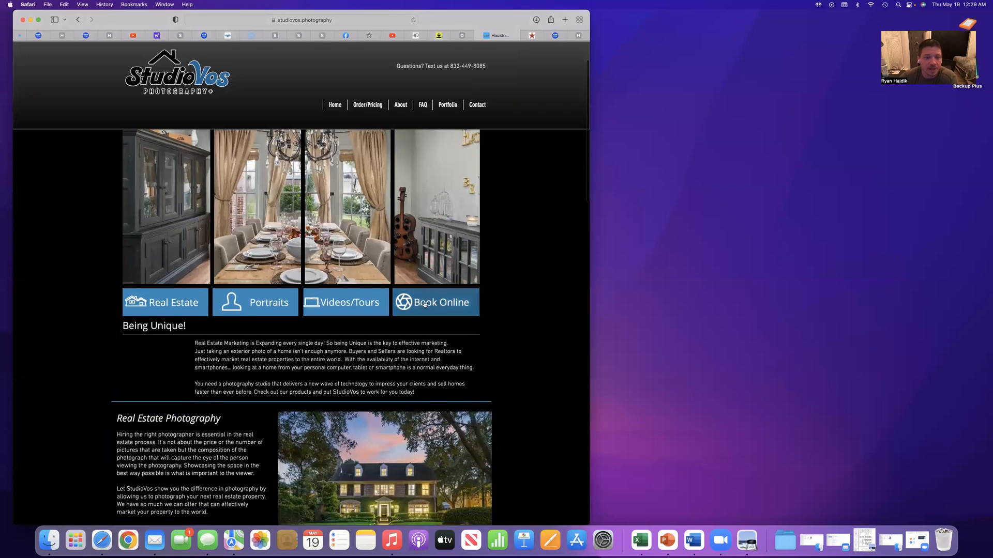
pyautogui.scroll(1, 507, 307)
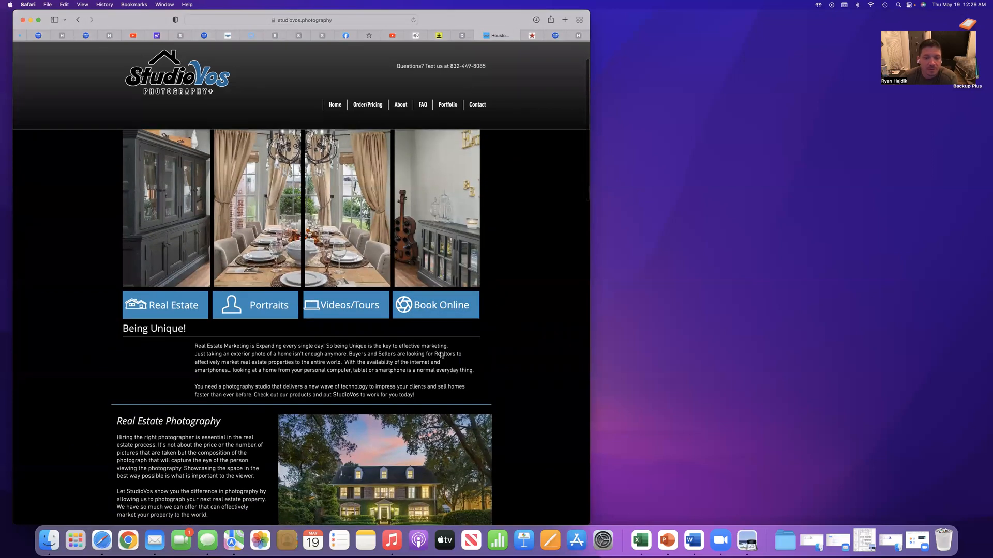
pyautogui.scroll(2, 440, 343)
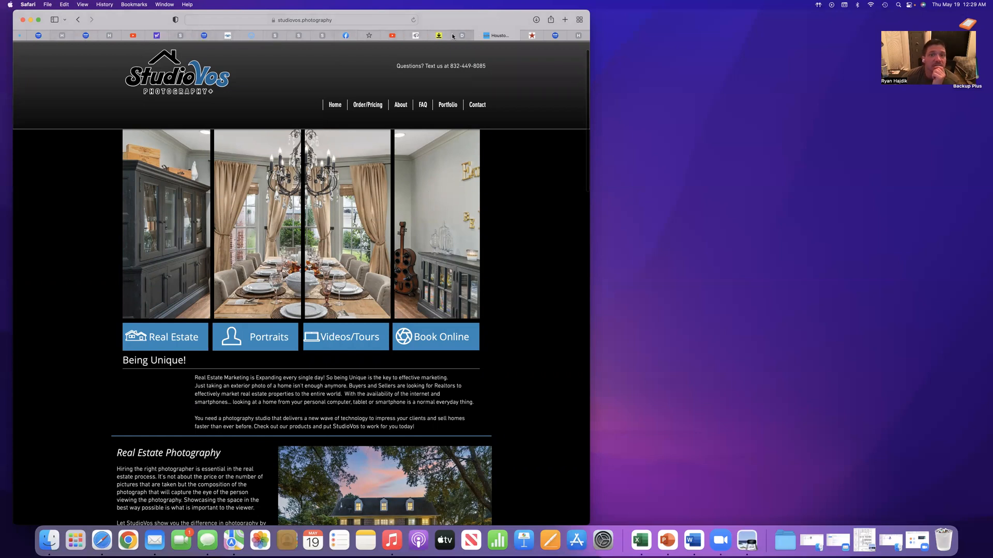
# Return to the single-family listing form in Matrix and review the instructions for saving a listing as Coming Soon
pyautogui.click(205, 35)
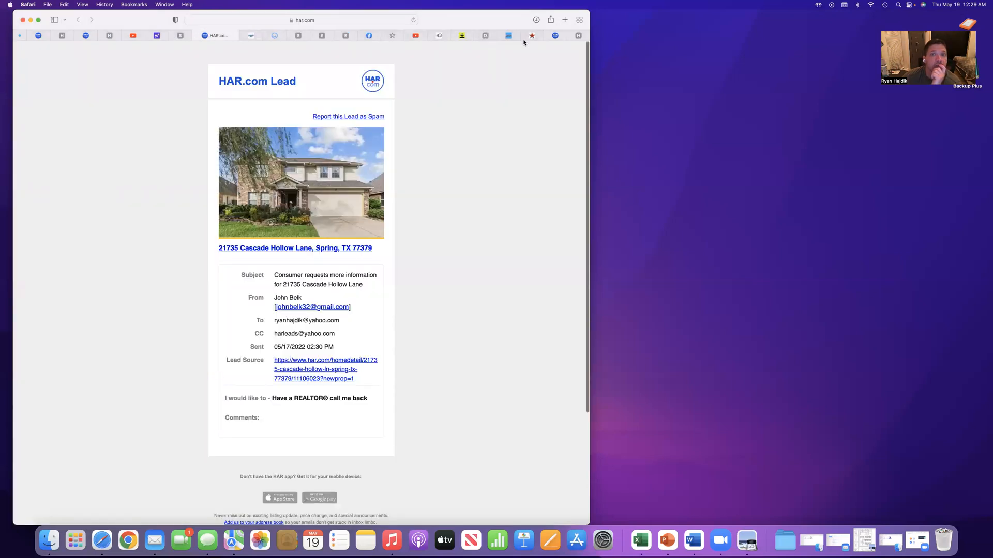
pyautogui.click(549, 39)
pyautogui.click(434, 182)
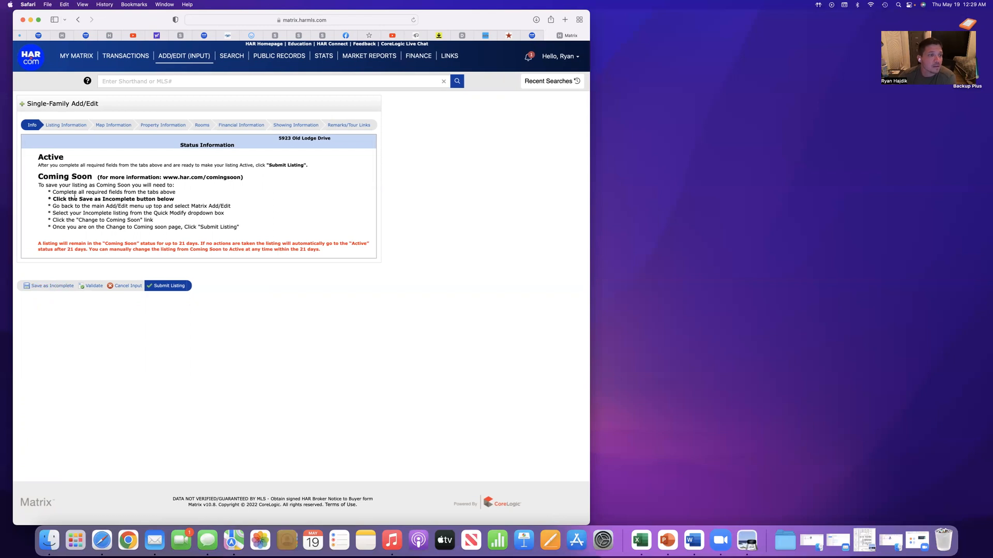
pyautogui.moveTo(42, 178); pyautogui.dragTo(266, 228)
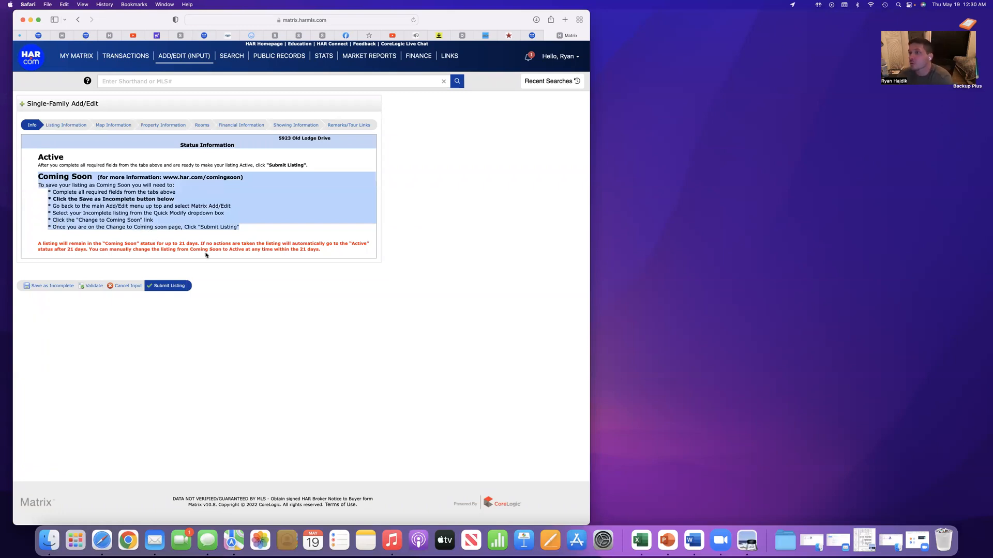
pyautogui.click(82, 223)
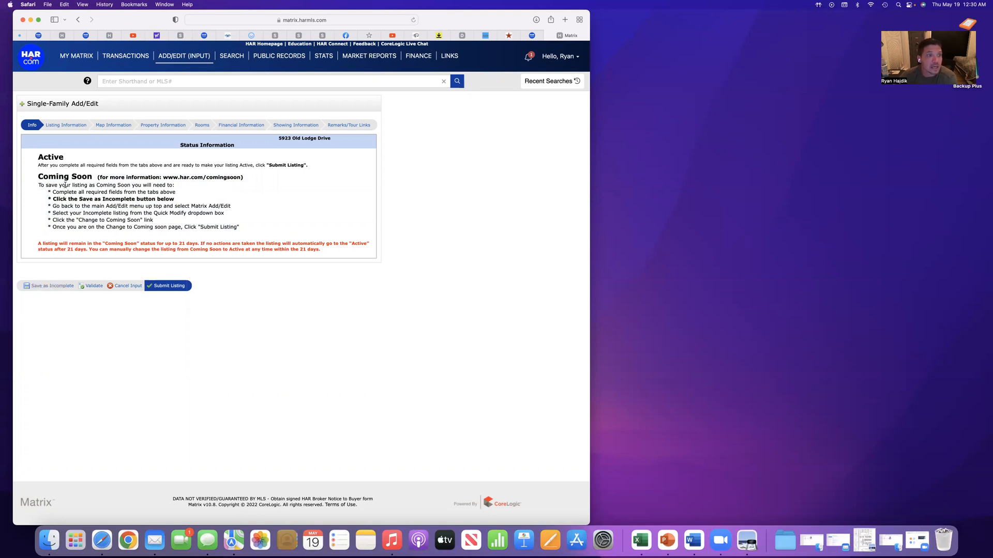
# In the Listing Information section, set the list type to Exclusive Right to Sell/Lease and the list price to 345000
pyautogui.click(68, 126)
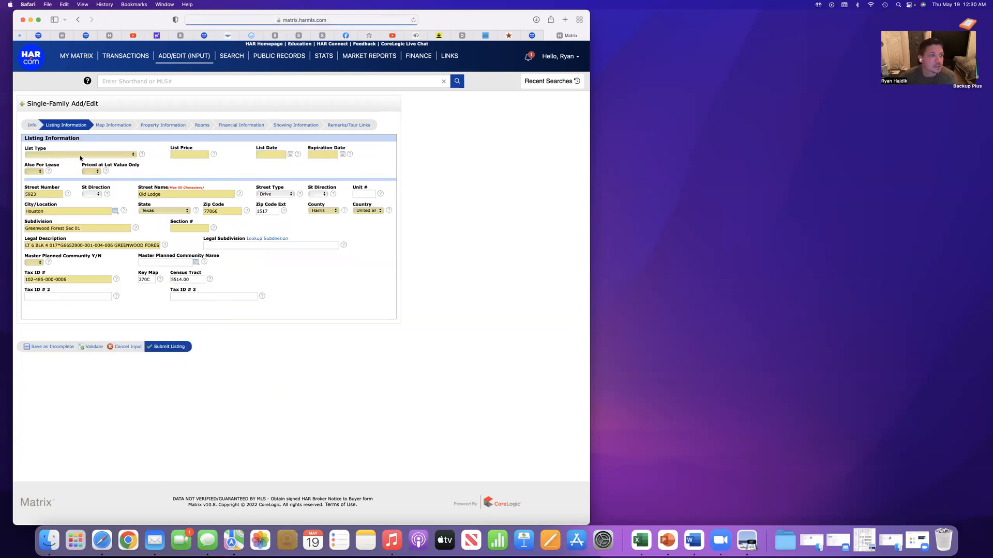
pyautogui.click(80, 155)
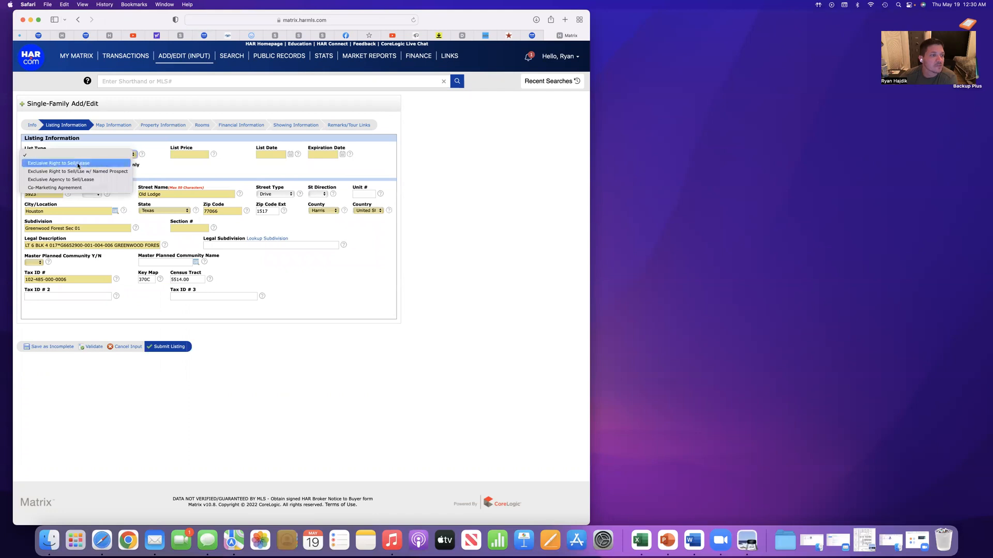
pyautogui.click(79, 163)
pyautogui.click(189, 155)
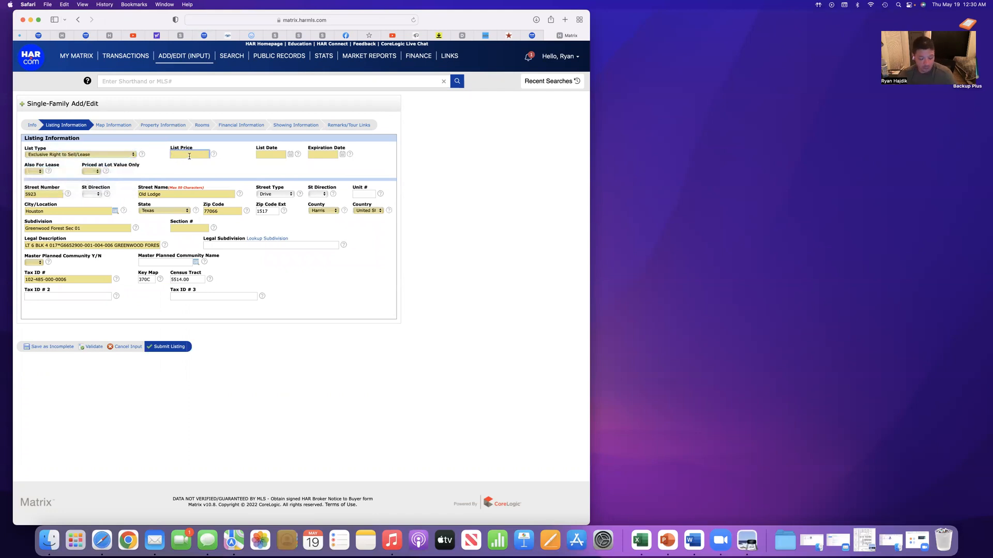
pyautogui.write('345000')
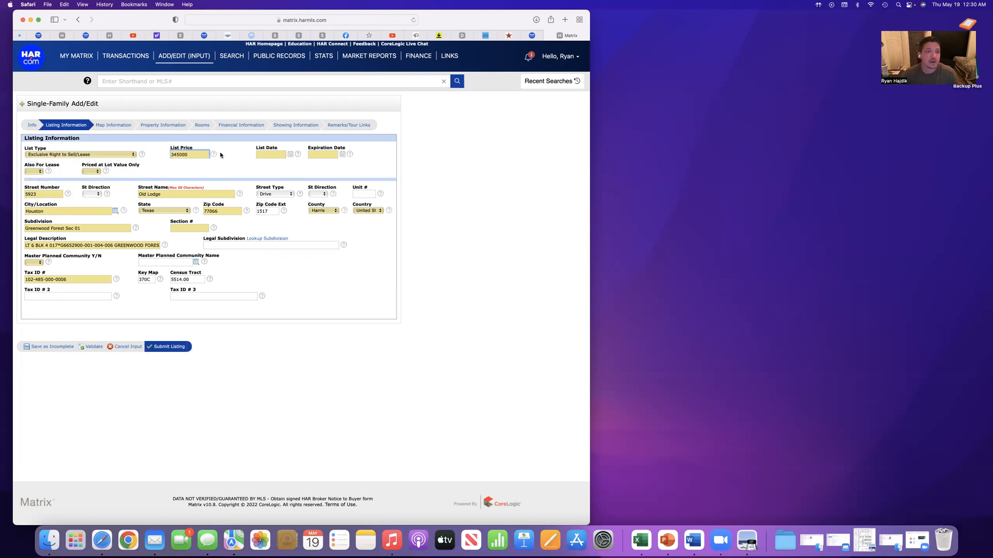
pyautogui.press('Tab')
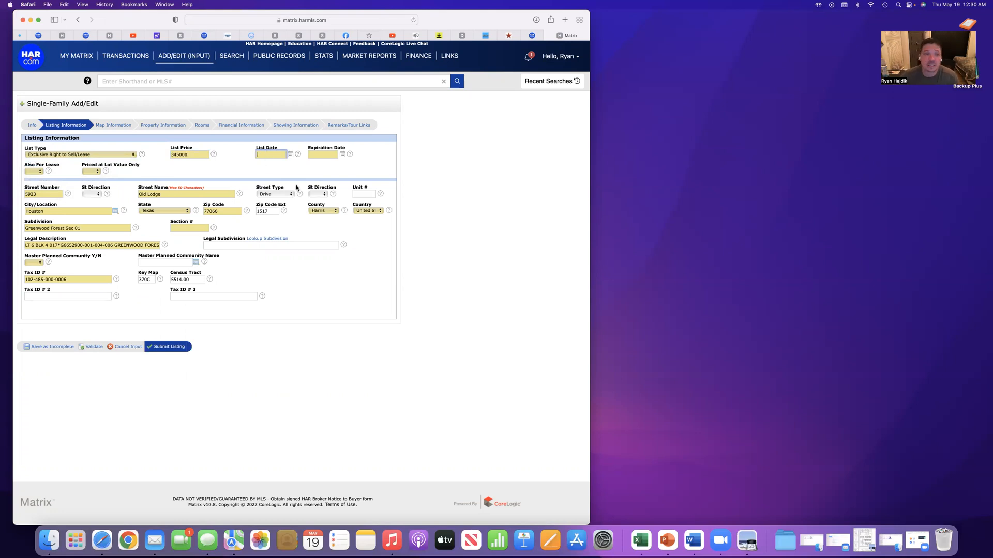
pyautogui.click(290, 155)
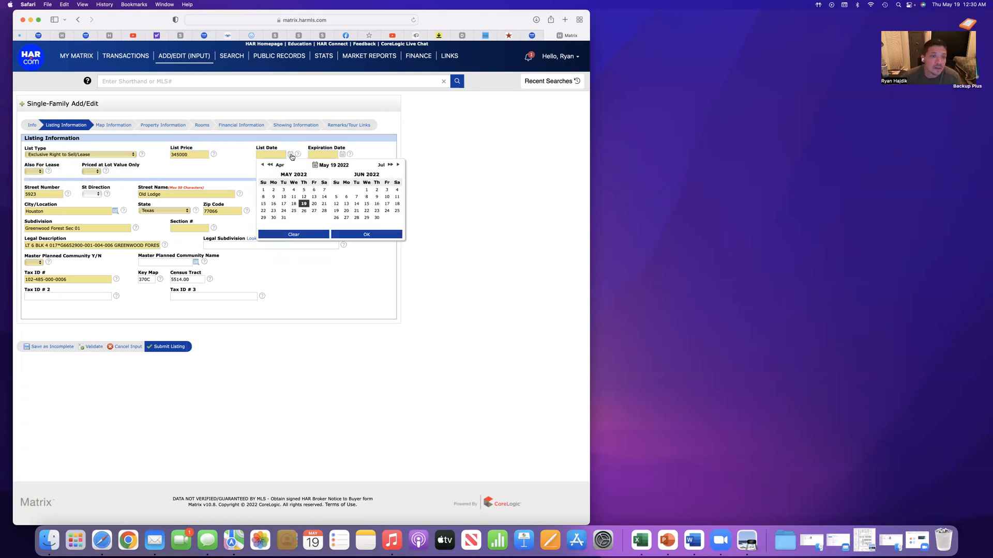
pyautogui.click(304, 204)
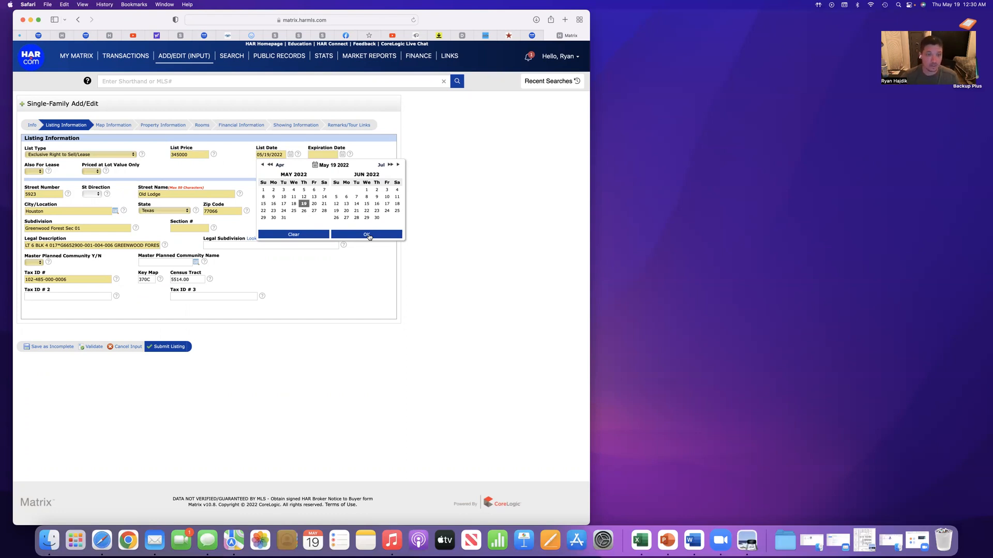
pyautogui.click(304, 205)
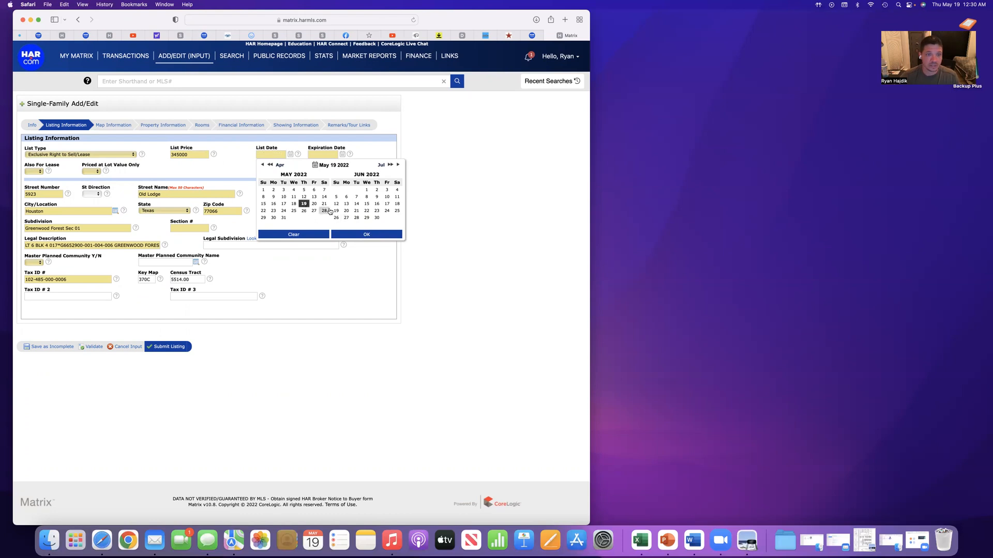
pyautogui.click(368, 236)
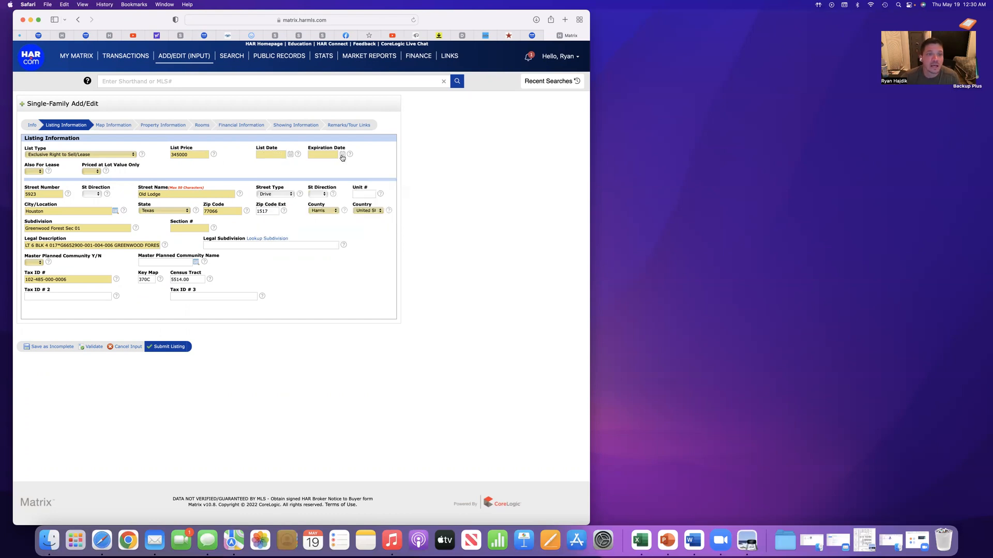
# Set the listing's expiration date to 11/18/2022 using the calendar picker
pyautogui.click(342, 155)
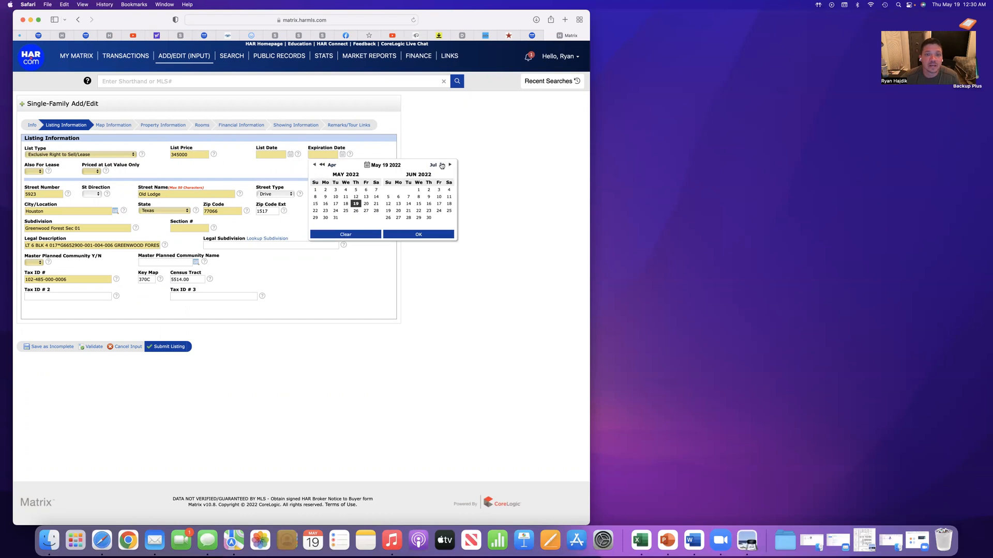
pyautogui.click(442, 165)
pyautogui.doubleClick(442, 165)
pyautogui.click(442, 165)
pyautogui.click(443, 165)
pyautogui.click(321, 165)
pyautogui.click(321, 165)
pyautogui.click(321, 165)
pyautogui.click(322, 165)
pyautogui.click(321, 165)
pyautogui.click(321, 165)
pyautogui.click(450, 165)
pyautogui.click(451, 166)
pyautogui.click(450, 165)
pyautogui.click(450, 165)
pyautogui.click(451, 166)
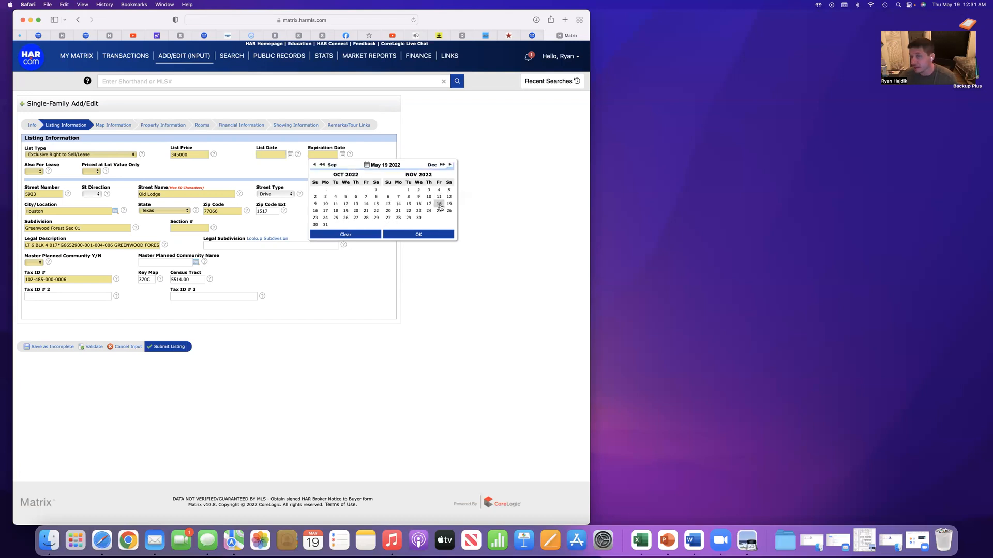
pyautogui.click(439, 204)
pyautogui.click(423, 236)
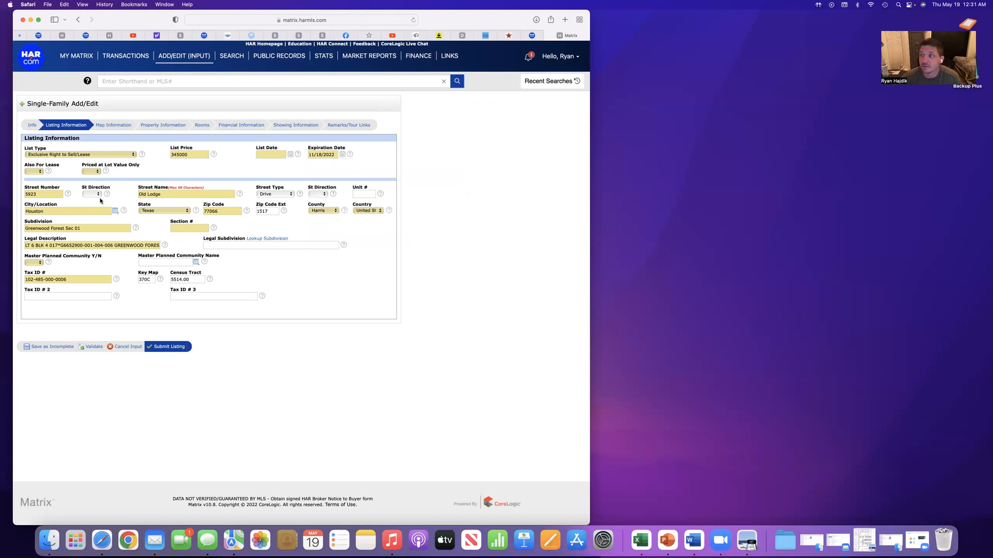
# Set the section number to 1 and copy only GREENWOOD FOREST from the legal description into the legal subdivision
pyautogui.click(188, 228)
pyautogui.write('1')
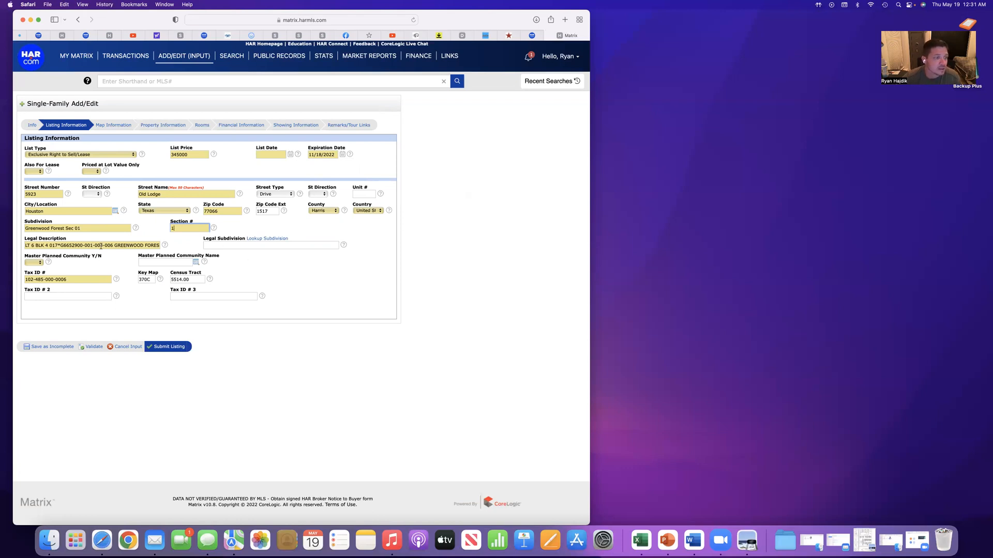
pyautogui.moveTo(115, 245); pyautogui.dragTo(177, 245)
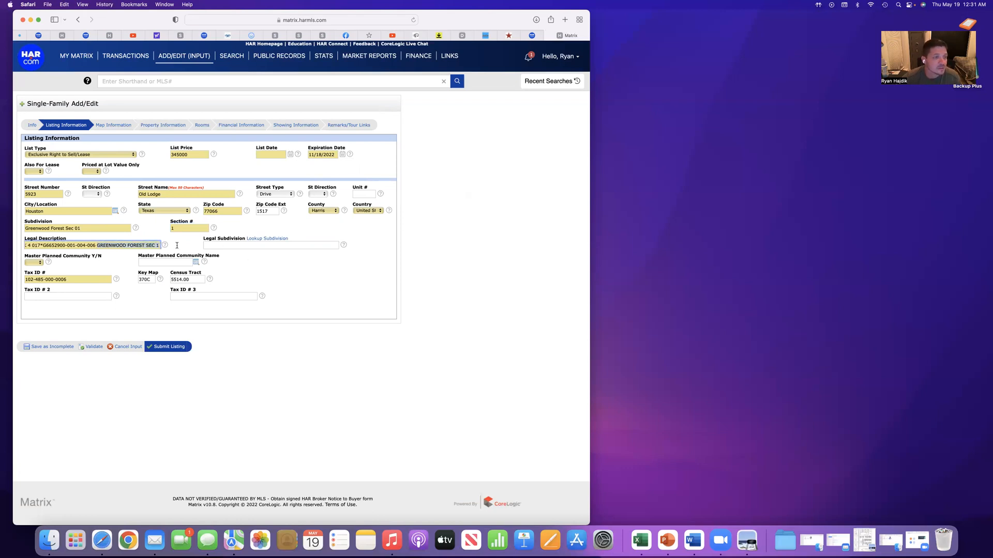
pyautogui.rightClick(106, 245)
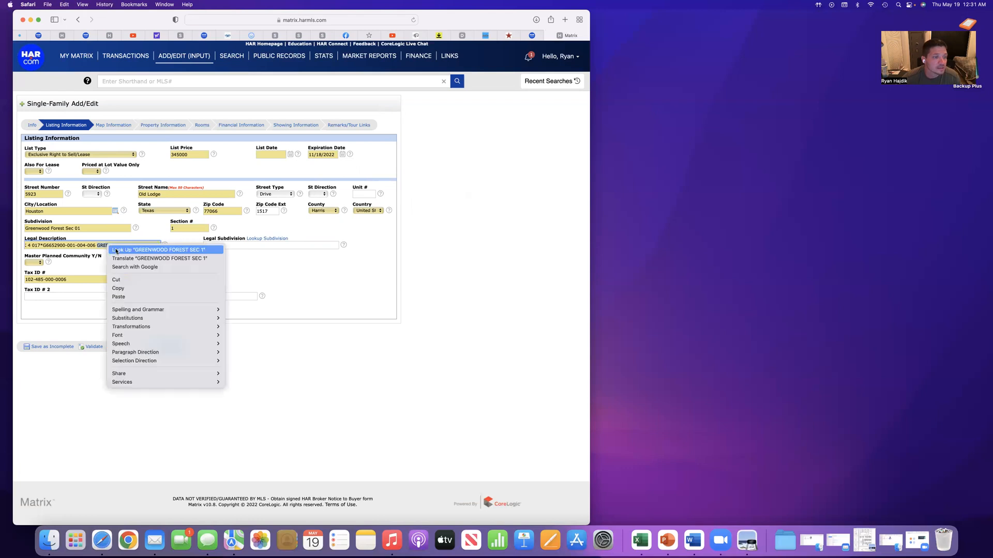
pyautogui.click(122, 281)
pyautogui.rightClick(239, 245)
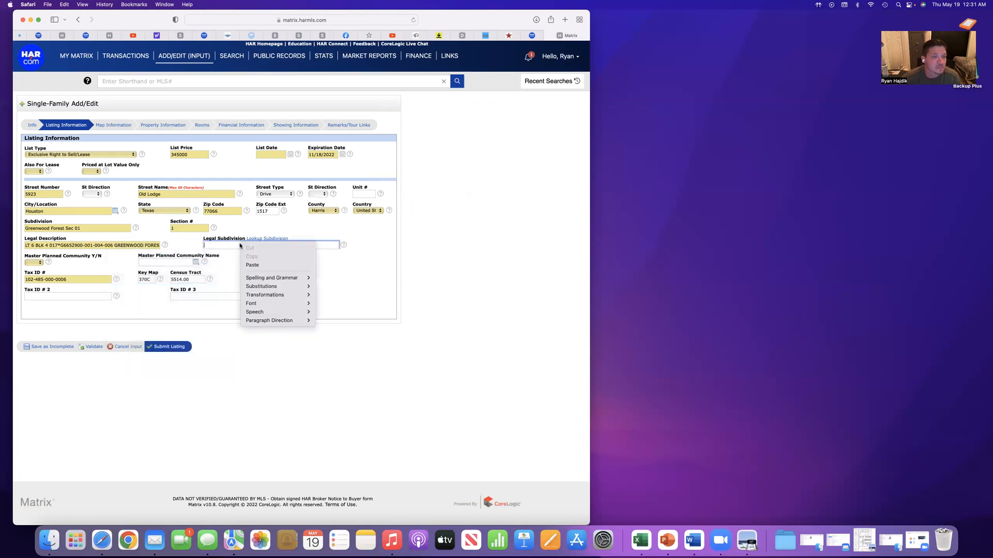
pyautogui.click(254, 262)
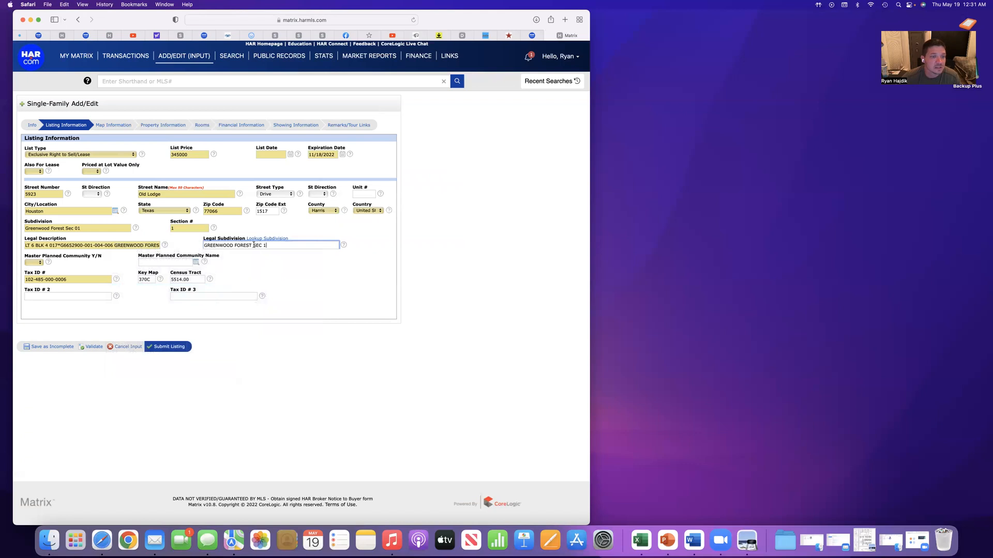
pyautogui.press('BackSpace')
pyautogui.press('BackSpace')
pyautogui.press('BackSpace')
pyautogui.press('BackSpace')
pyautogui.press('BackSpace')
pyautogui.press('BackSpace')
pyautogui.click(312, 260)
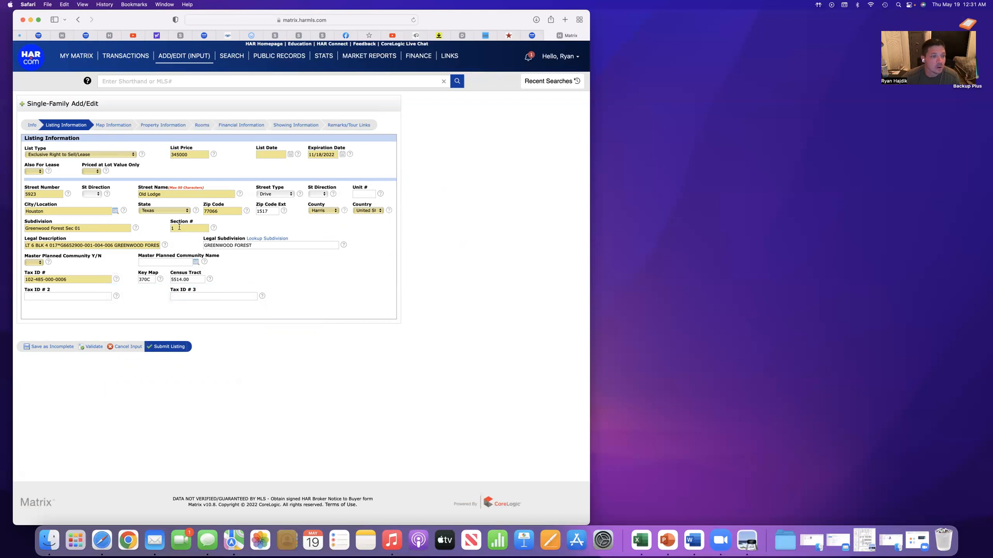
# Set Master Planned Community to No and save the listing as incomplete
pyautogui.click(37, 263)
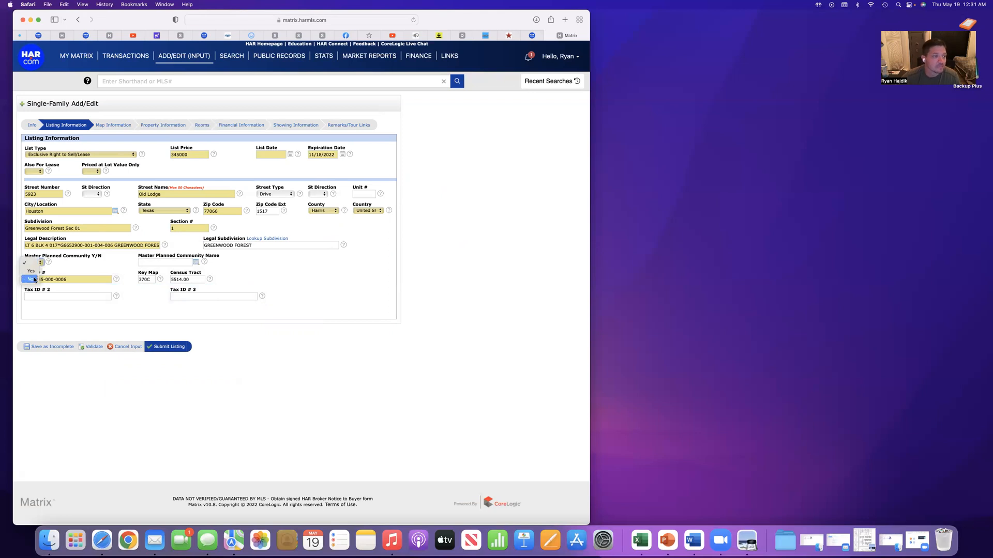
pyautogui.click(32, 279)
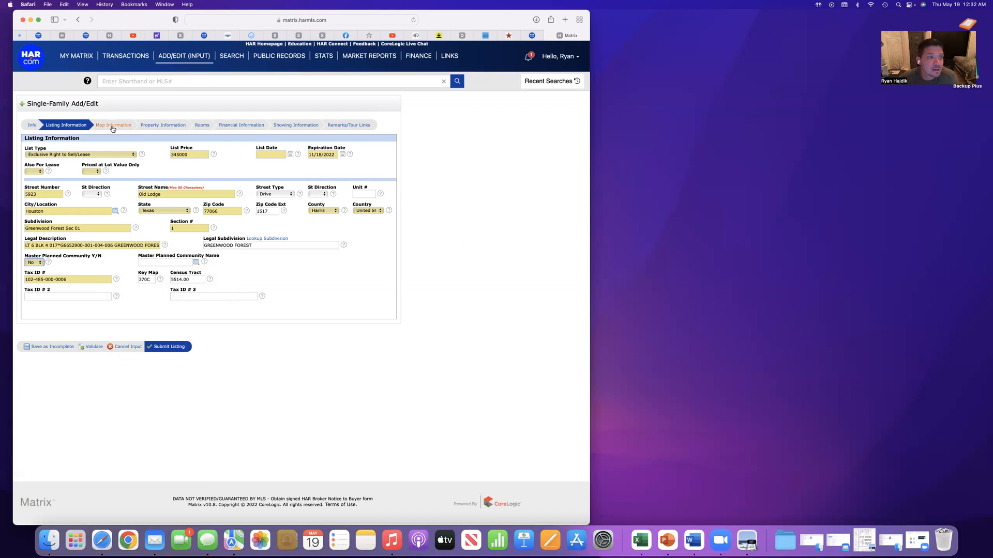
pyautogui.click(51, 347)
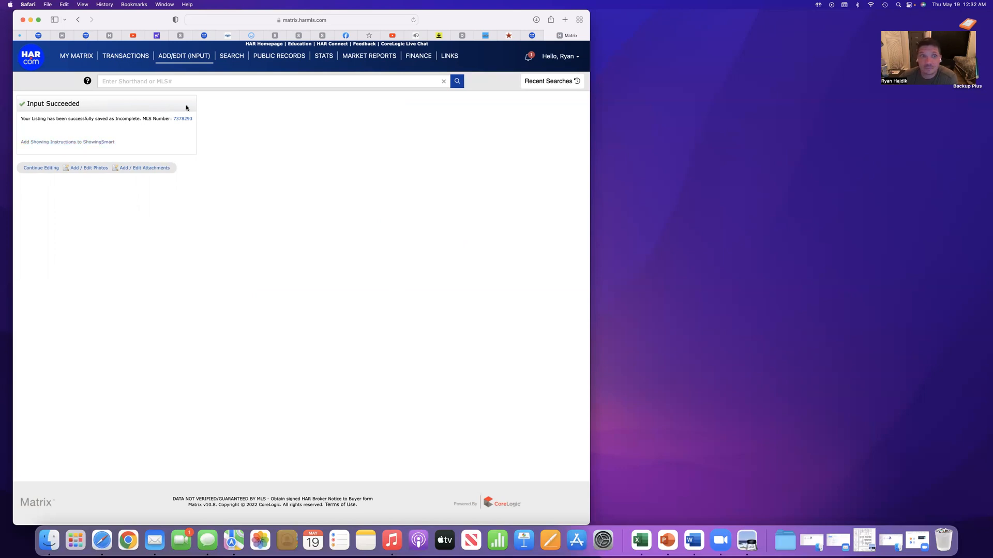
# Switch to the open HAR.com members site and examine its dashboard down to the ShowingSmart section
pyautogui.click(86, 35)
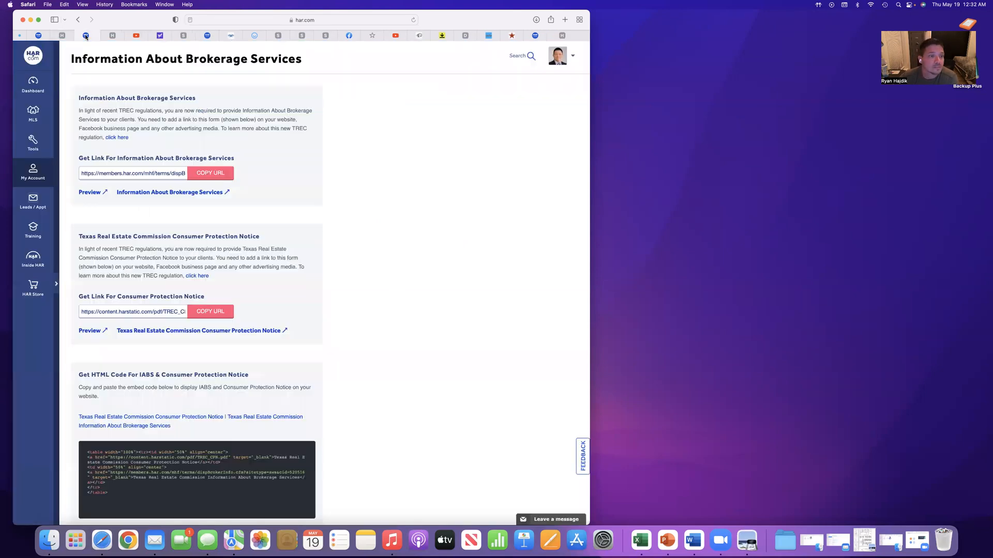
pyautogui.click(33, 84)
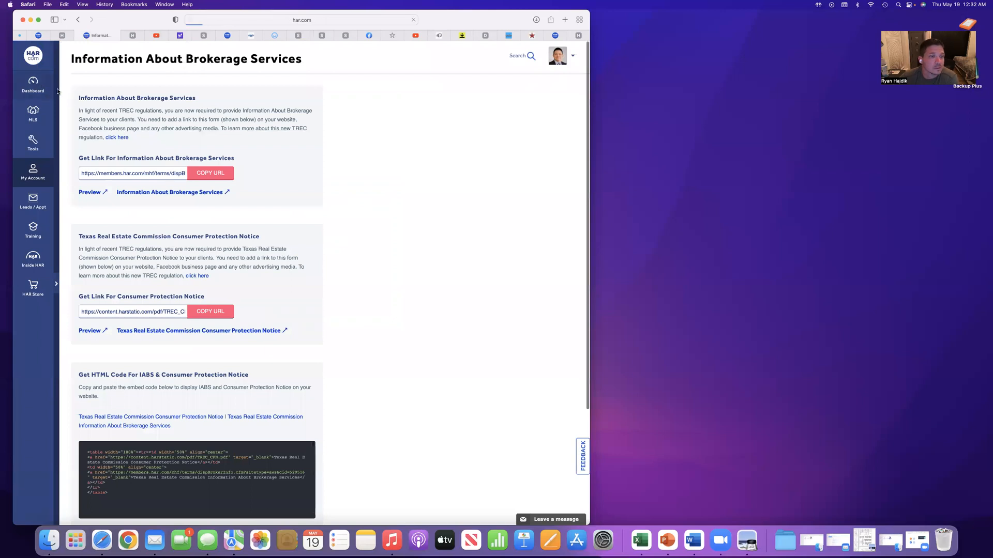
pyautogui.scroll(-1, 290, 258)
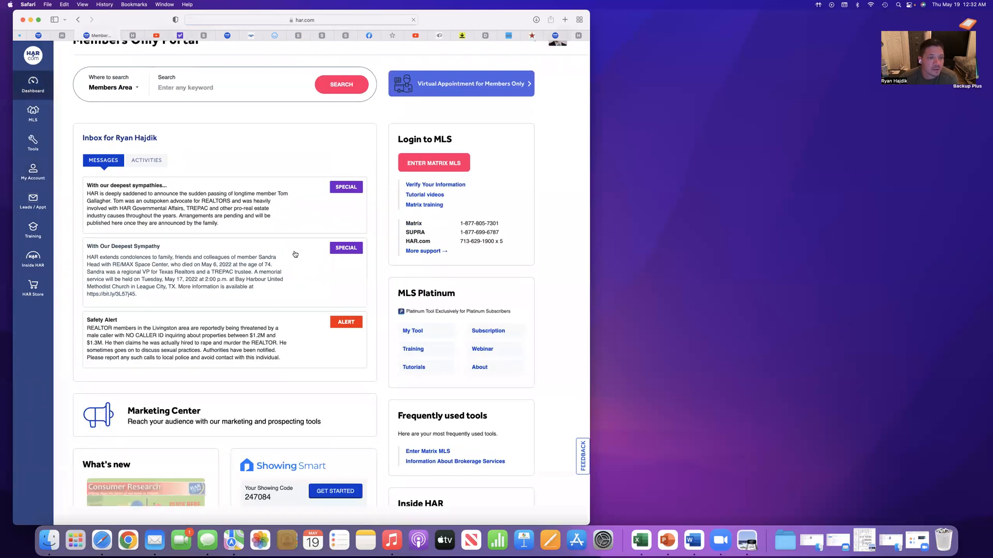
pyautogui.scroll(-5, 290, 257)
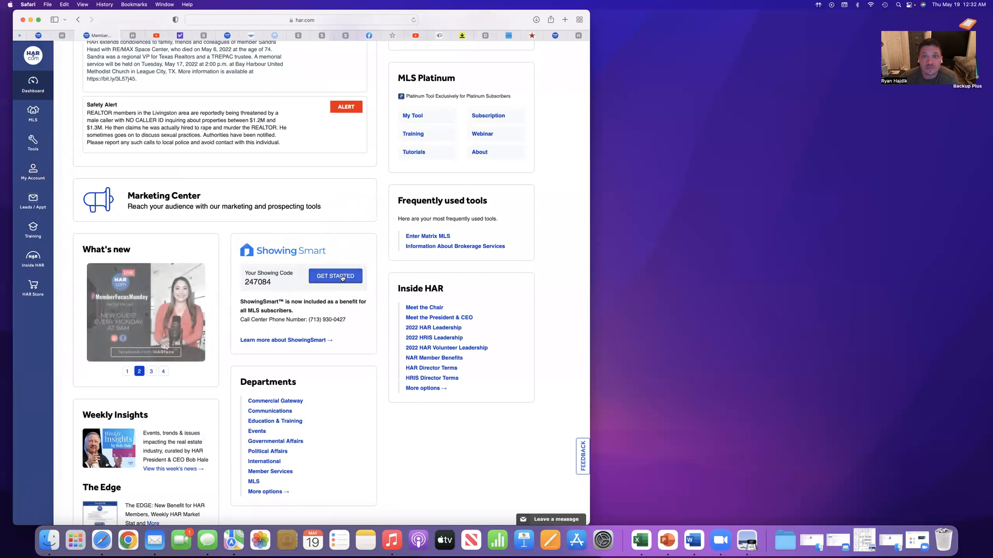
# Return to Matrix, continue editing the saved listing, and map the property by getting its latitude and longitude from the address
pyautogui.click(578, 35)
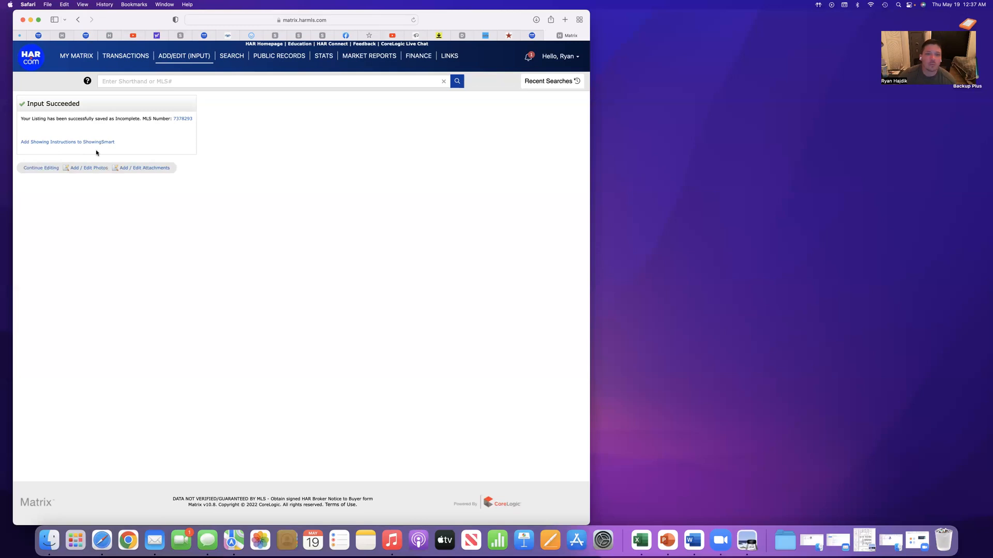
pyautogui.click(38, 170)
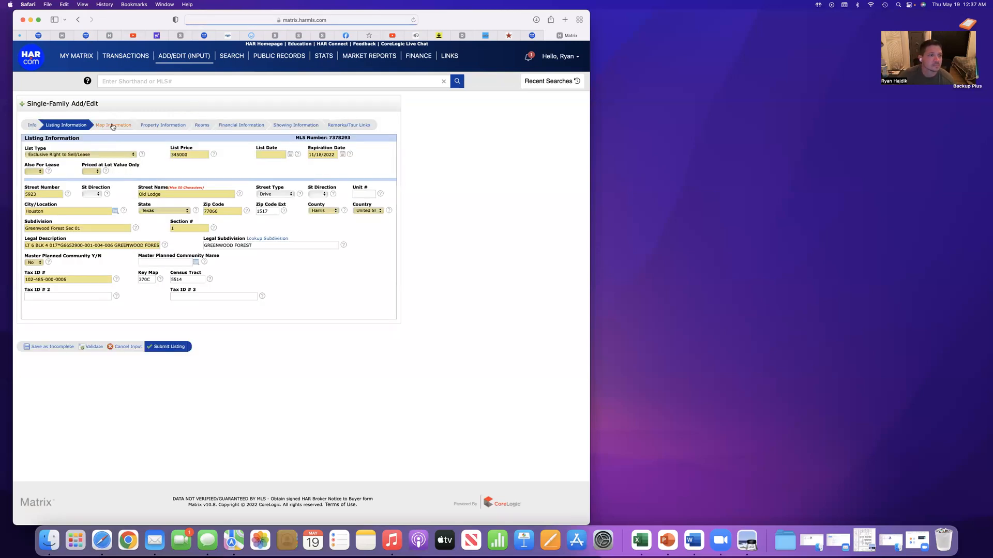
pyautogui.click(112, 127)
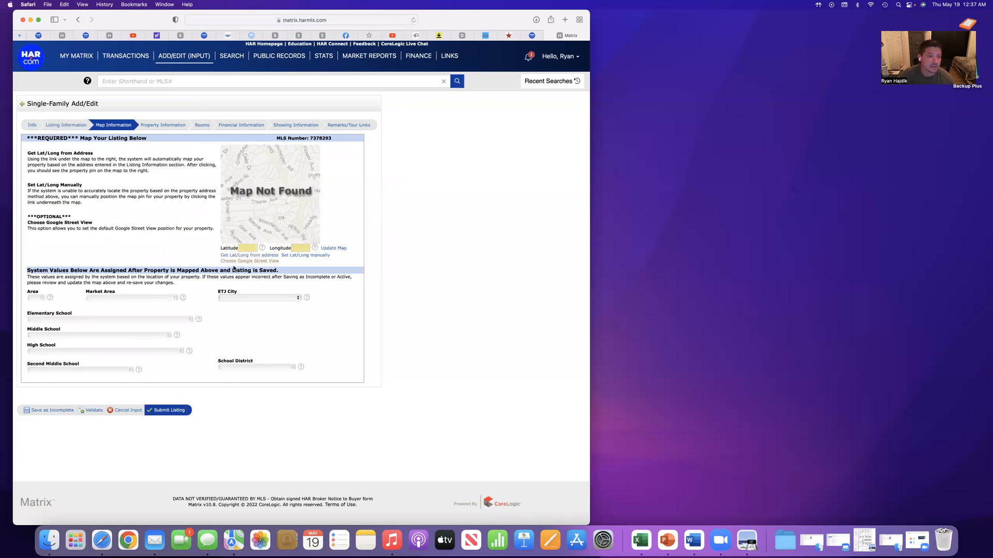
pyautogui.click(234, 256)
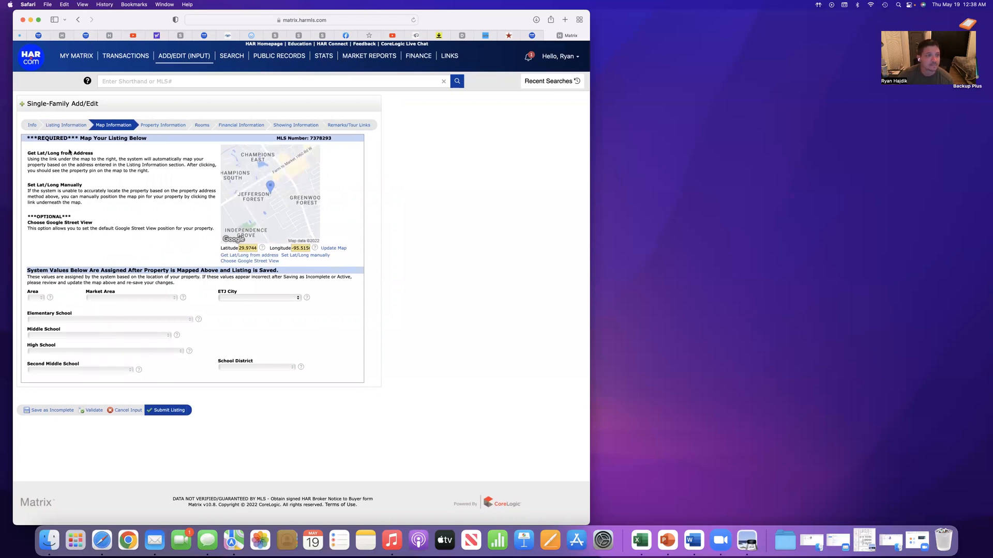
# Open the listing's Property Information section and examine its required and optional fields
pyautogui.click(160, 126)
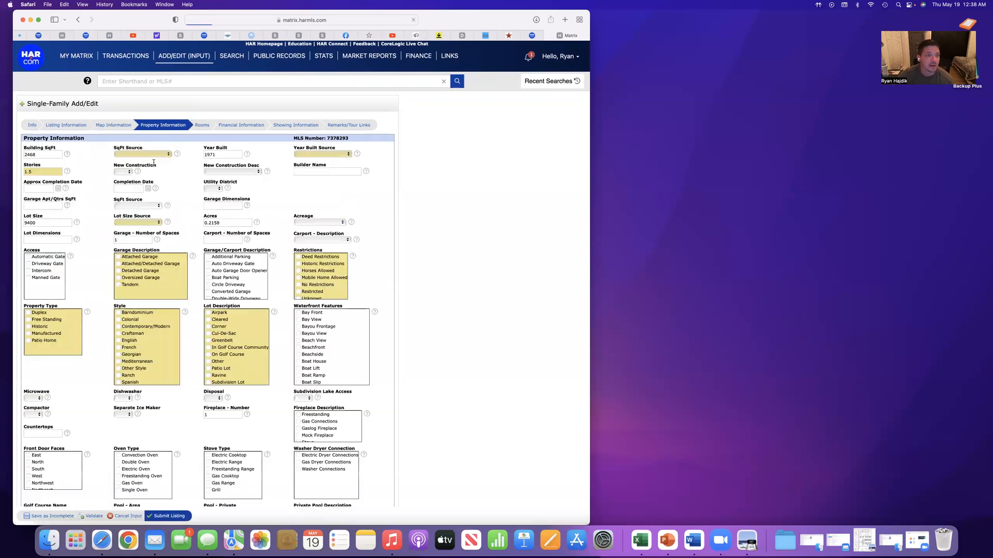
pyautogui.scroll(-5, 100, 216)
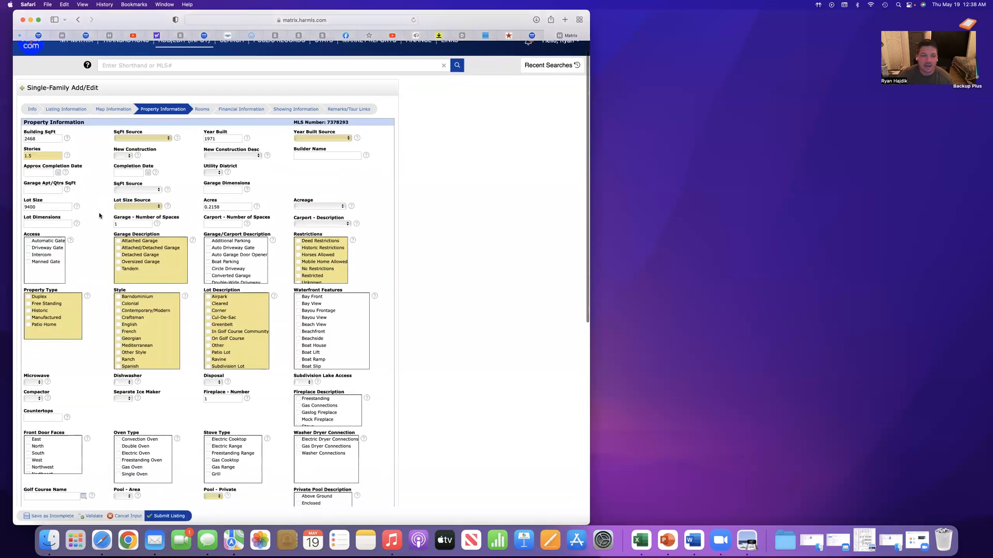
pyautogui.scroll(5, 100, 216)
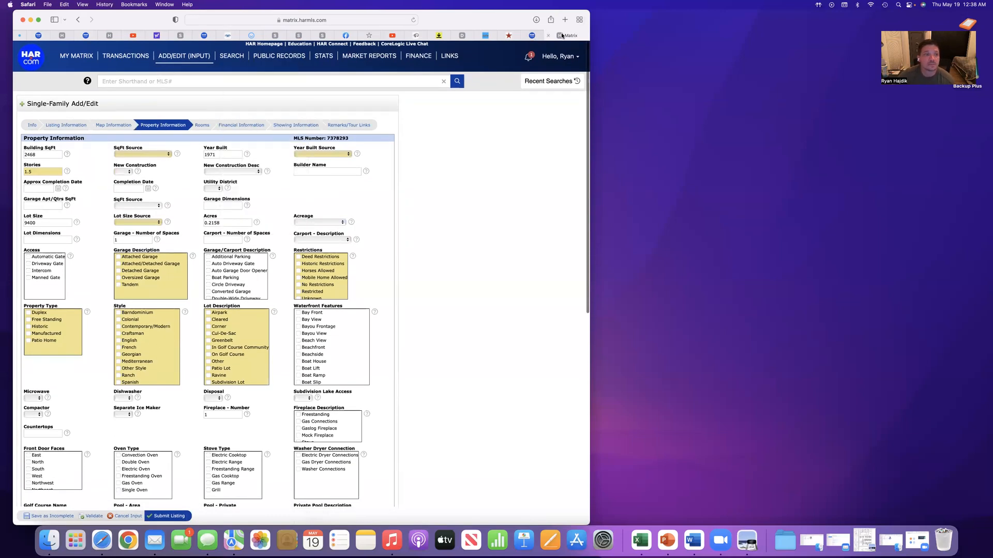
pyautogui.moveTo(536, 37)
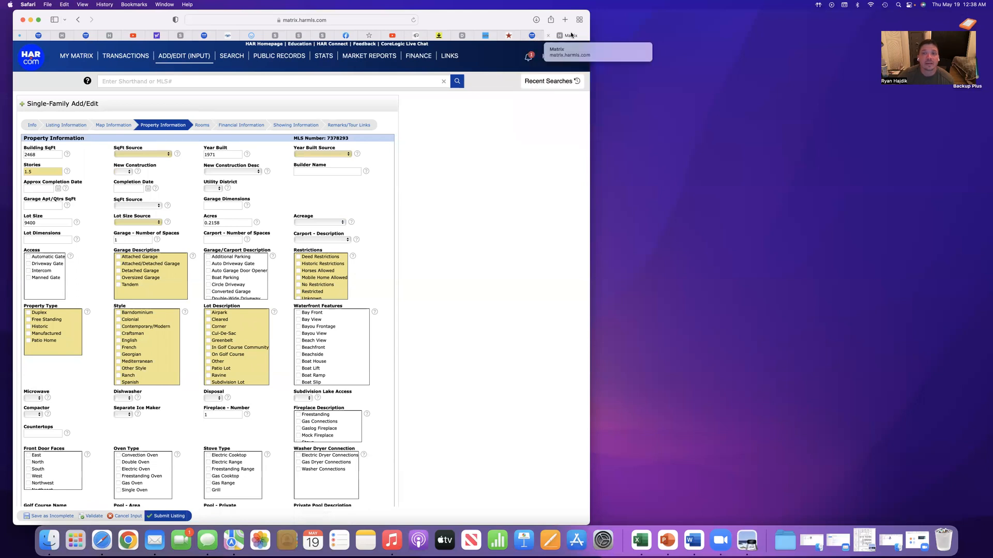
pyautogui.moveTo(68, 59)
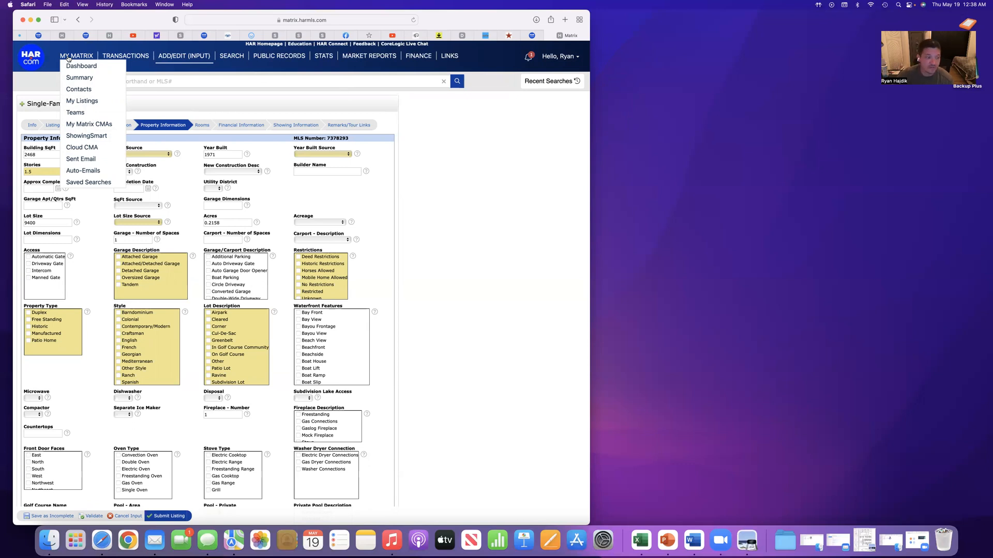
pyautogui.click(59, 516)
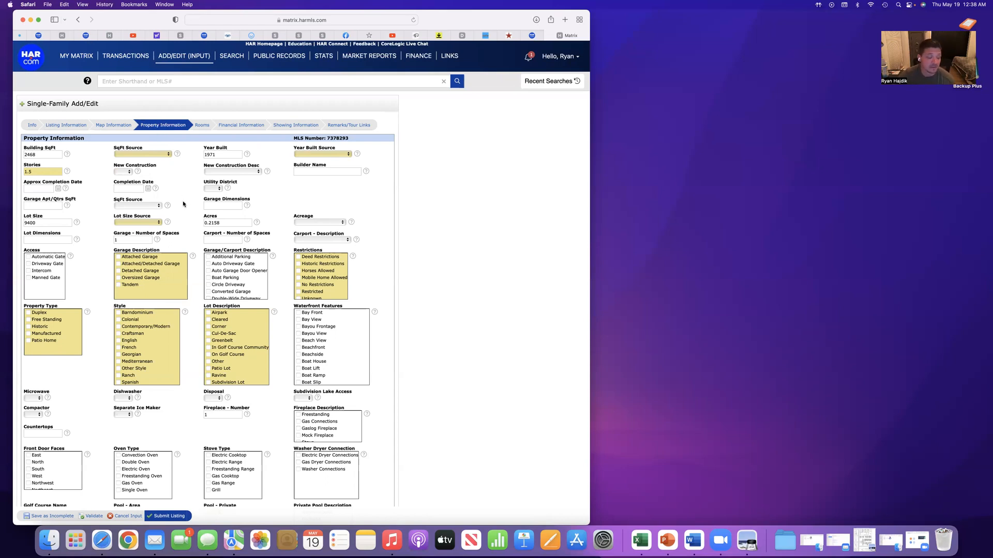
pyautogui.scroll(-3, 182, 200)
pyautogui.scroll(3, 182, 201)
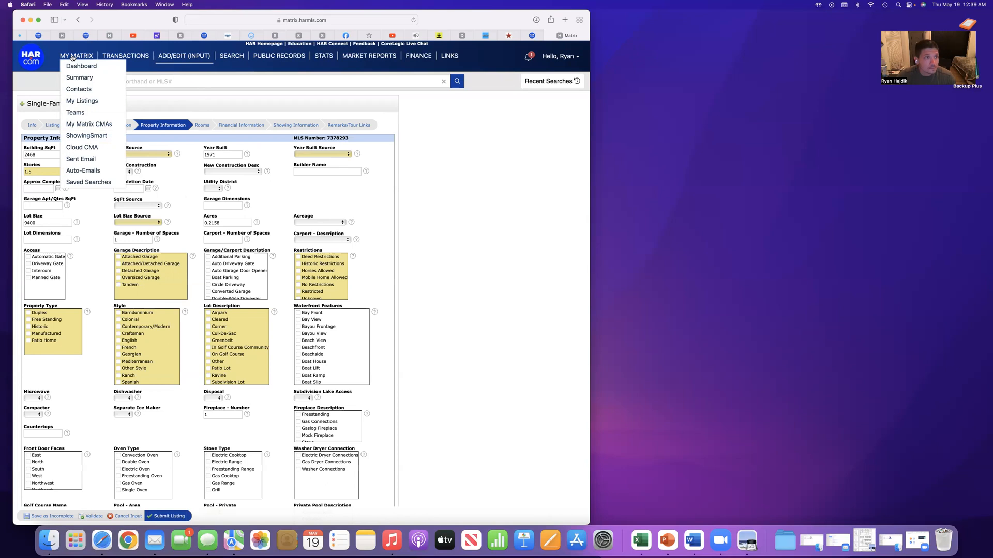
# Open the My Matrix home page separately in its own window and arrange it side by side with the listing form
pyautogui.rightClick(73, 57)
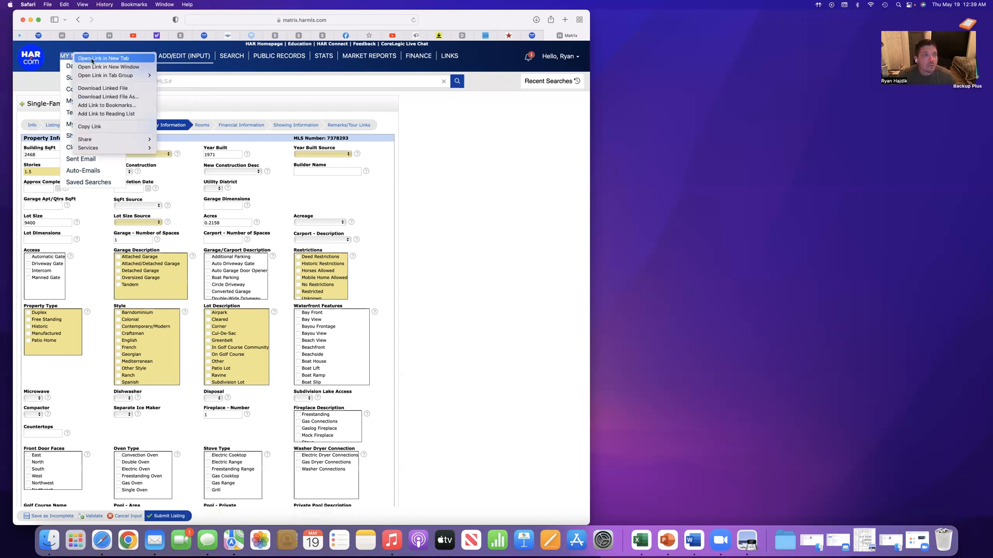
pyautogui.click(92, 59)
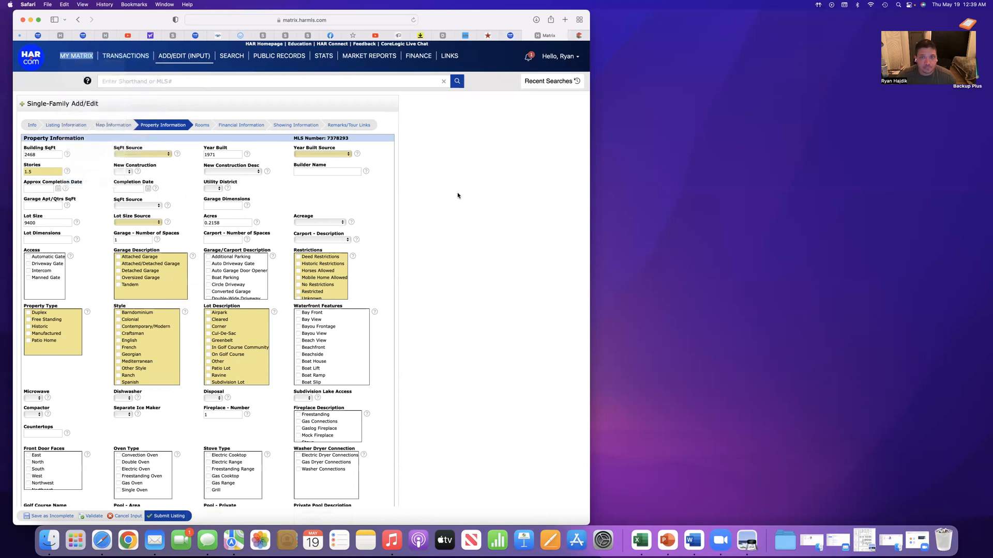
pyautogui.click(579, 36)
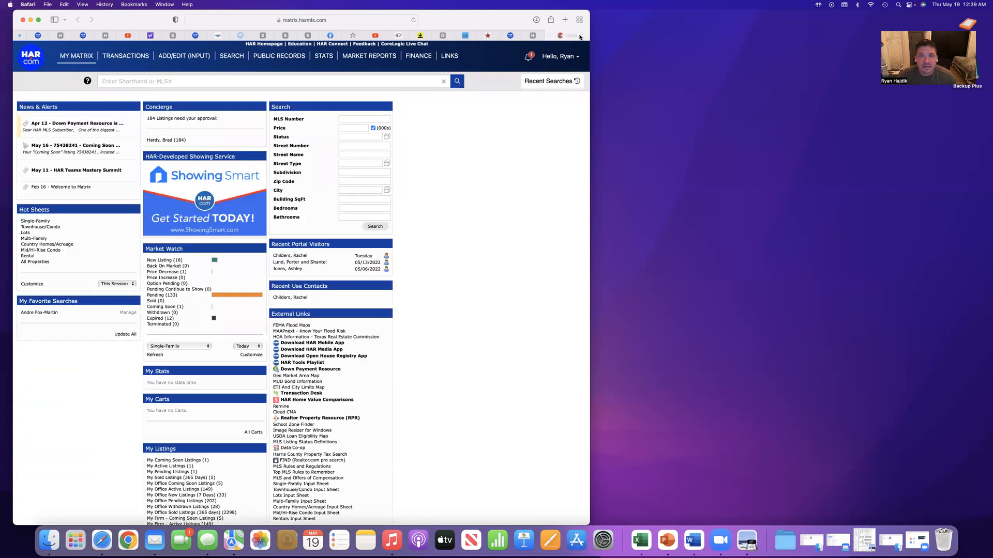
pyautogui.moveTo(671, 54); pyautogui.dragTo(692, 59)
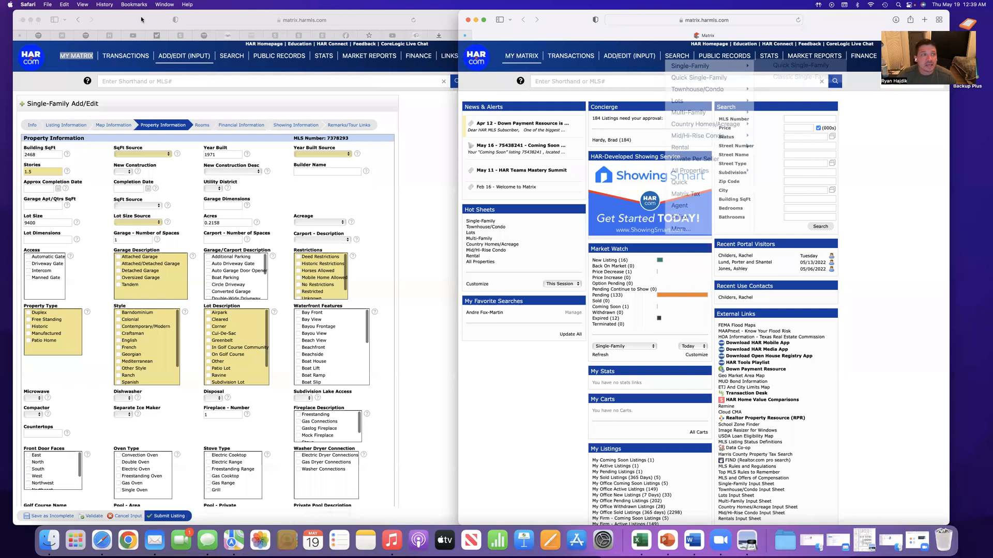
pyautogui.moveTo(142, 19); pyautogui.dragTo(139, 20)
pyautogui.moveTo(589, 192); pyautogui.dragTo(453, 175)
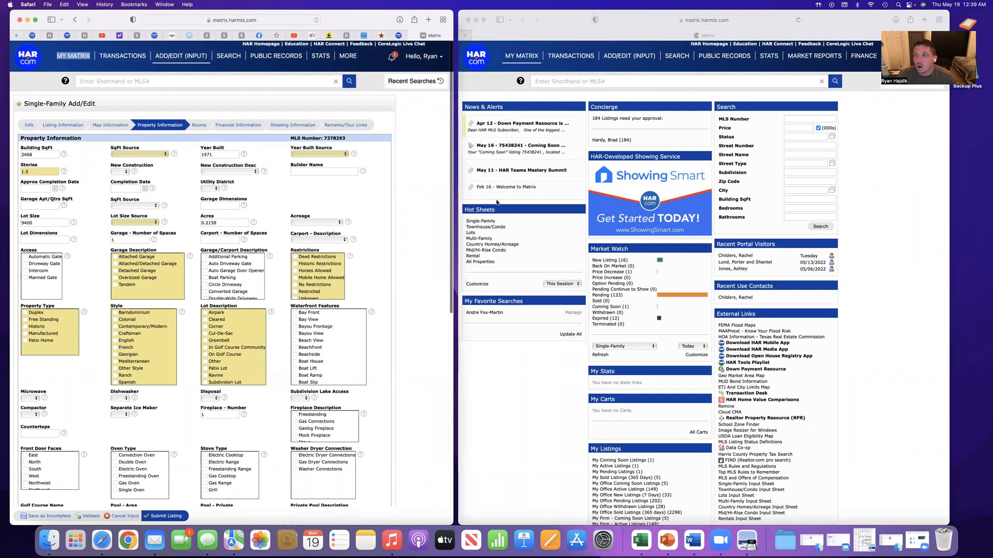
# Open the Quick Single-Family search and include sold listings with a 0-9999 day range alongside active ones
pyautogui.click(674, 61)
pyautogui.moveTo(693, 66)
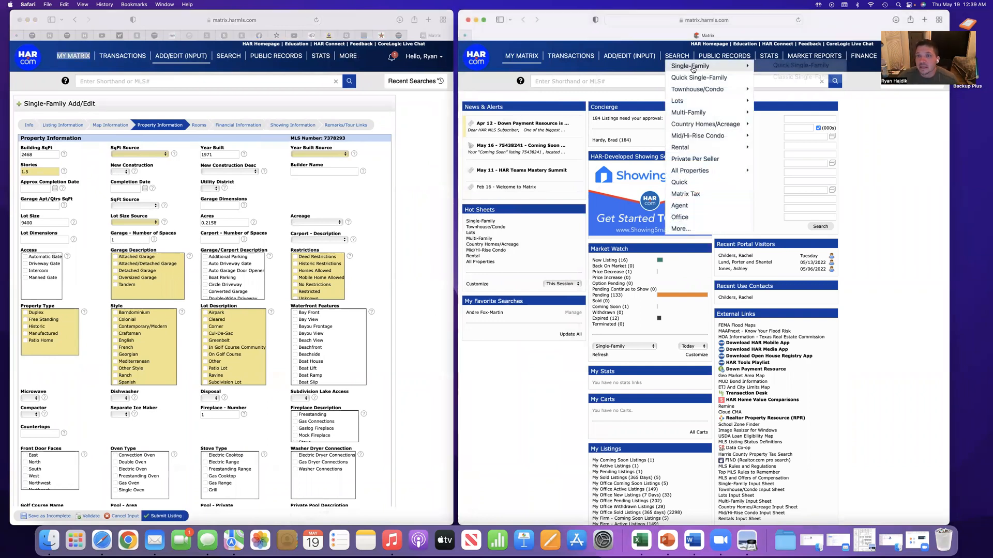
pyautogui.click(777, 67)
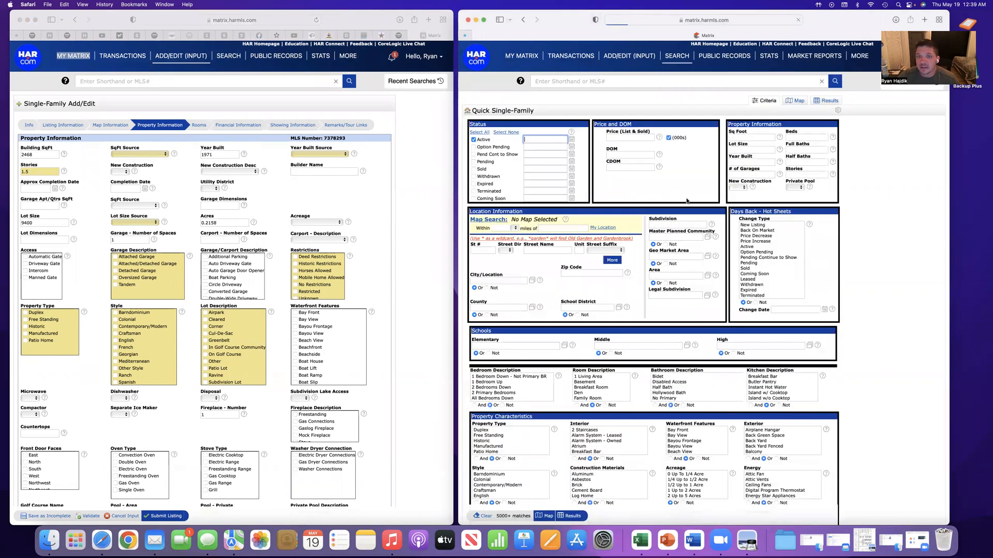
pyautogui.click(475, 168)
pyautogui.click(530, 167)
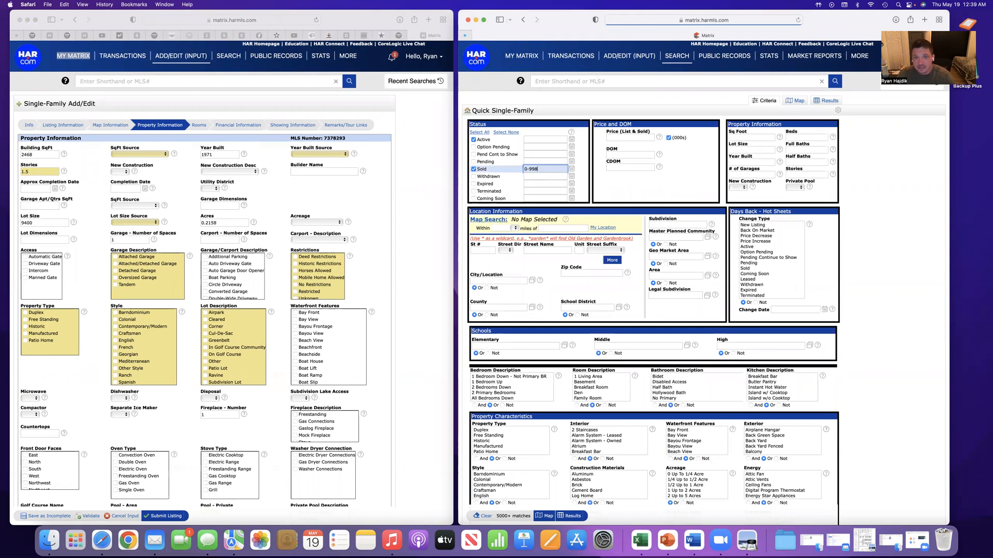
pyautogui.click(543, 177)
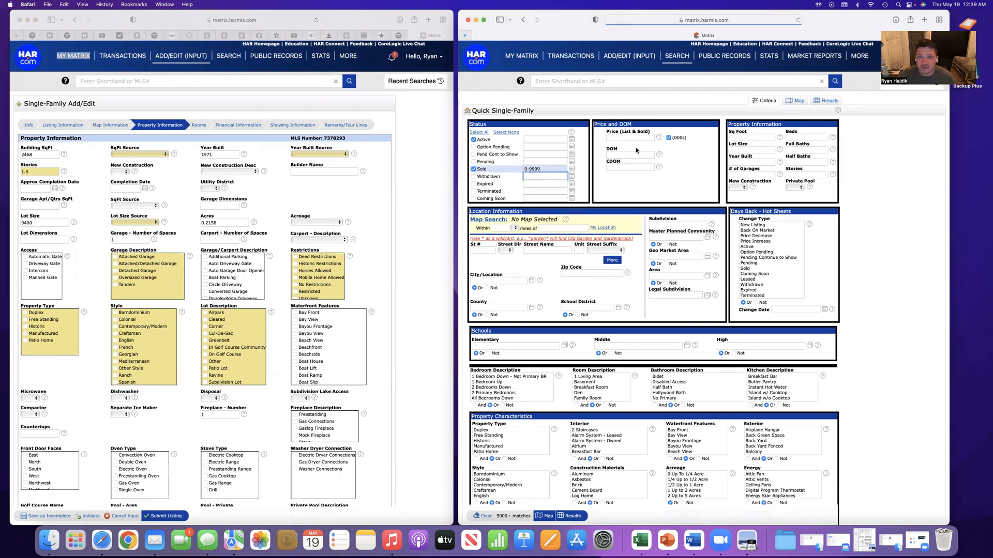
# Search by the property's street number and a street name starting with "old", then open the matching sold listing
pyautogui.click(482, 252)
pyautogui.write('5923')
pyautogui.press('Tab')
pyautogui.press('Tab')
pyautogui.write('ol')
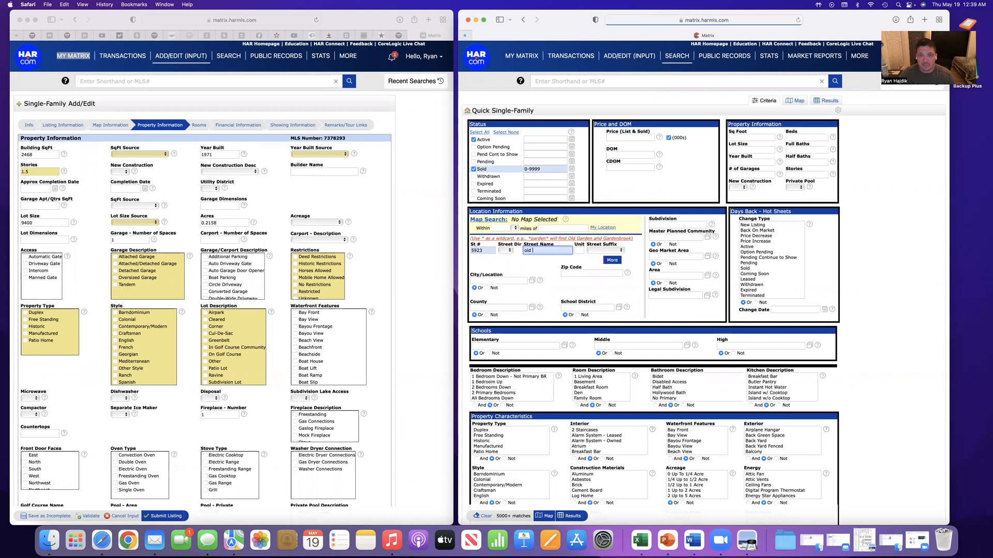
pyautogui.press('Return')
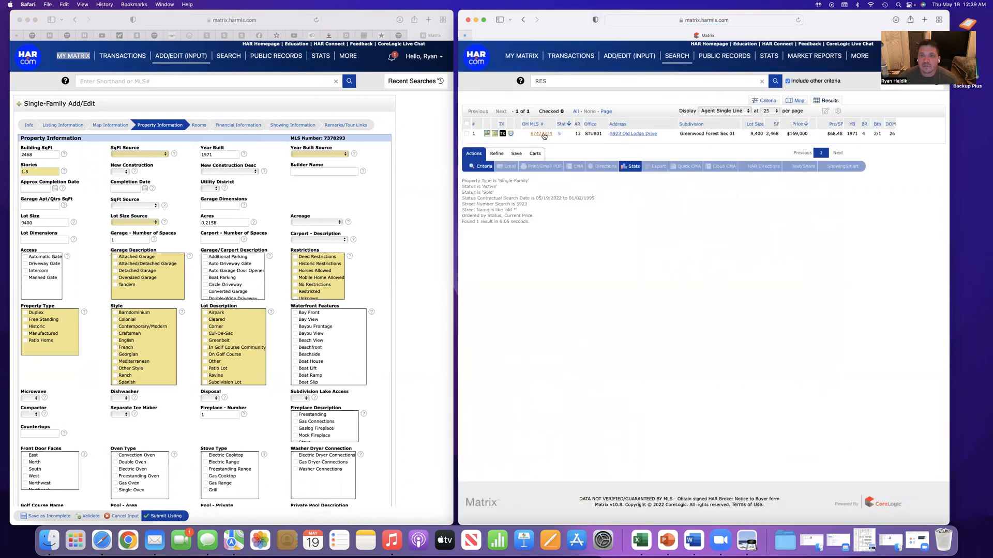
pyautogui.click(542, 134)
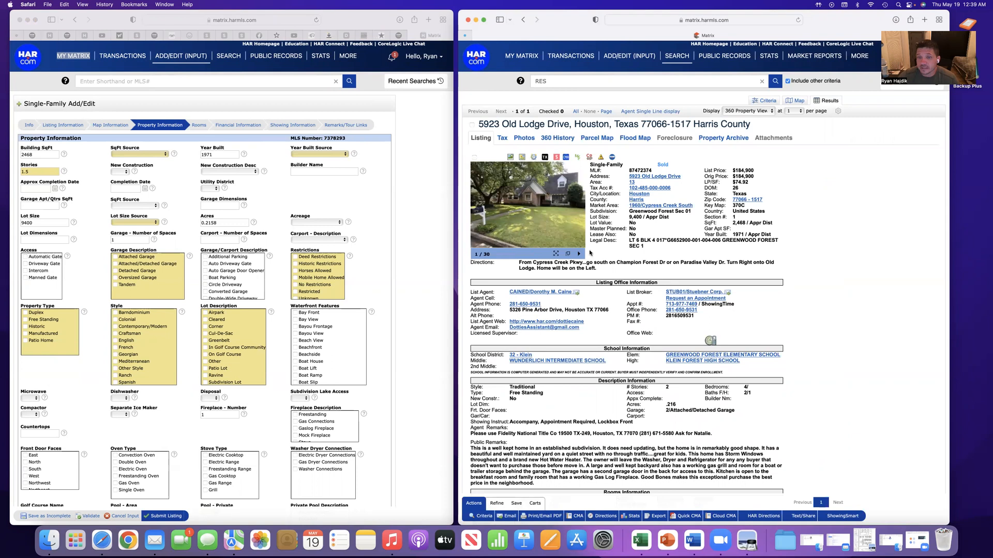
# Enlarge the sold listing's photos and browse from the front exterior through the backyard to the living room, then close them
pyautogui.click(532, 201)
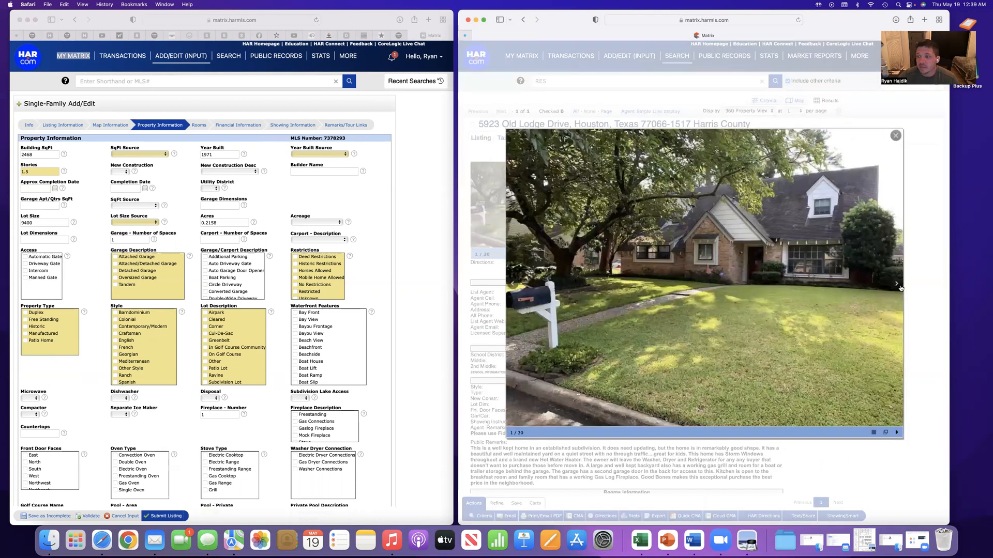
pyautogui.click(900, 288)
pyautogui.click(897, 284)
pyautogui.click(897, 285)
pyautogui.click(897, 284)
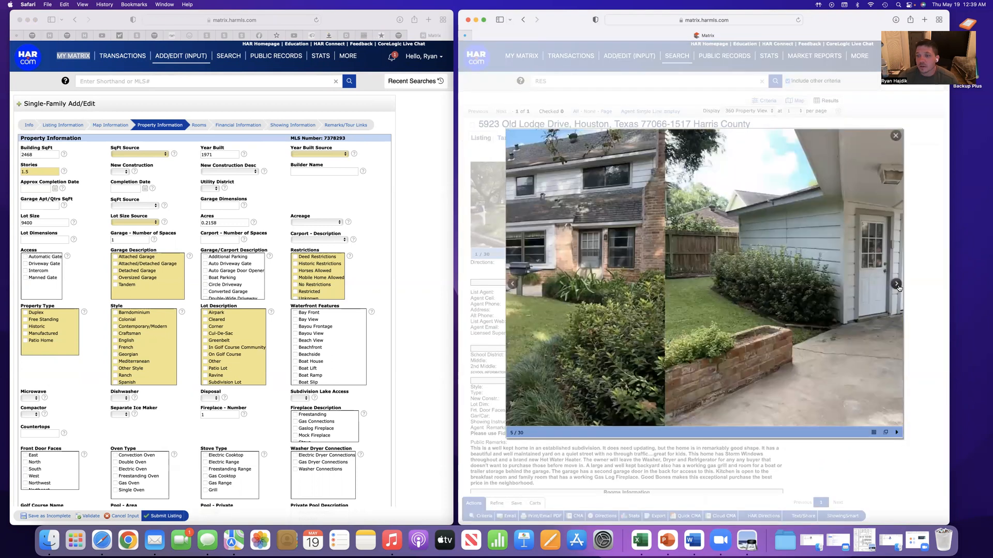
pyautogui.click(898, 284)
pyautogui.click(897, 285)
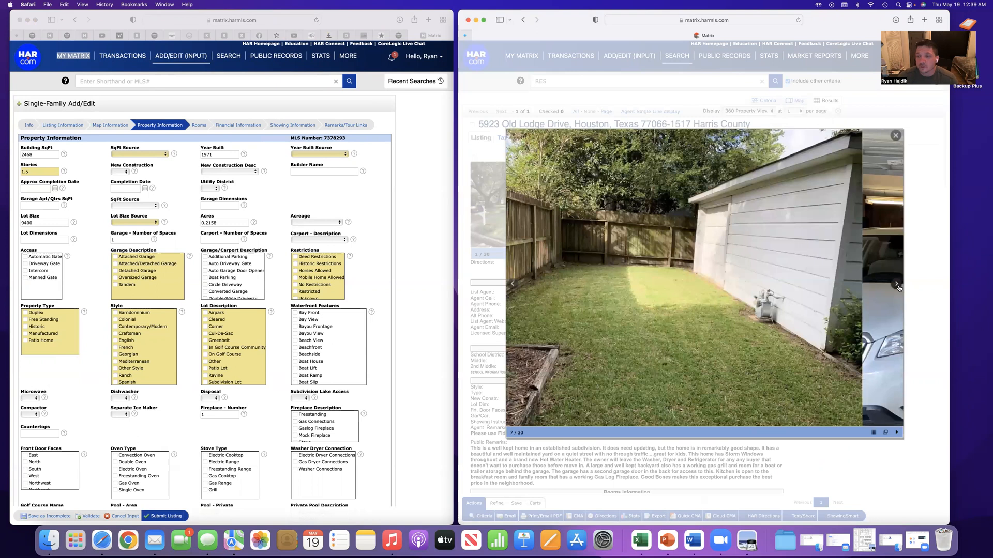
pyautogui.click(897, 284)
pyautogui.click(898, 285)
pyautogui.click(898, 284)
pyautogui.click(898, 284)
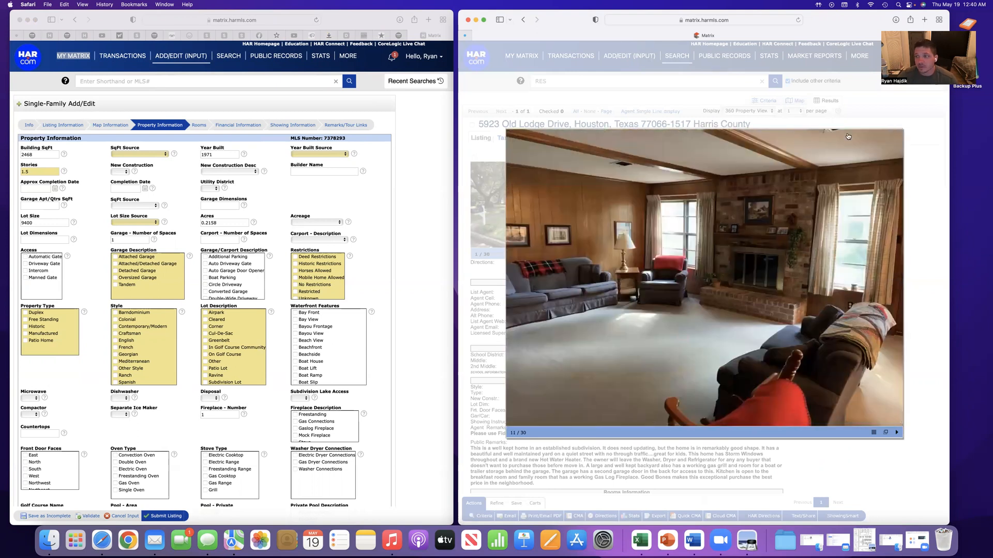
pyautogui.click(901, 137)
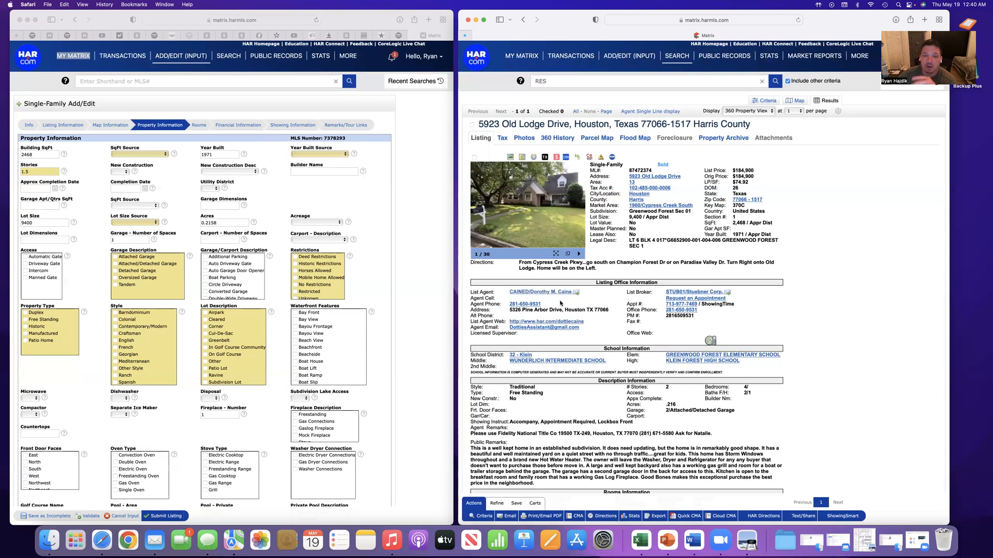
# Reopen the enlarged photos and go through them from the first one to the dining area, then close the viewer
pyautogui.click(546, 209)
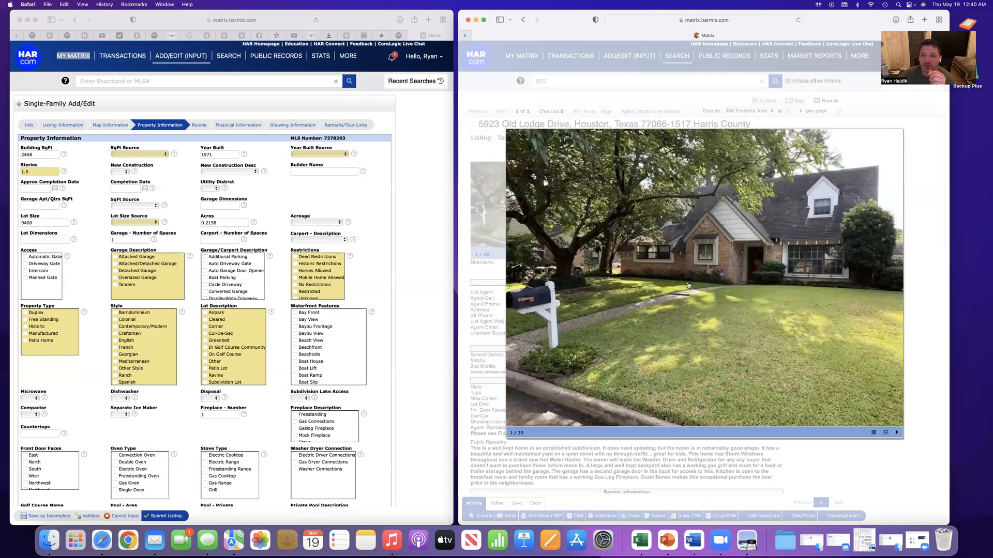
pyautogui.click(898, 286)
pyautogui.click(898, 285)
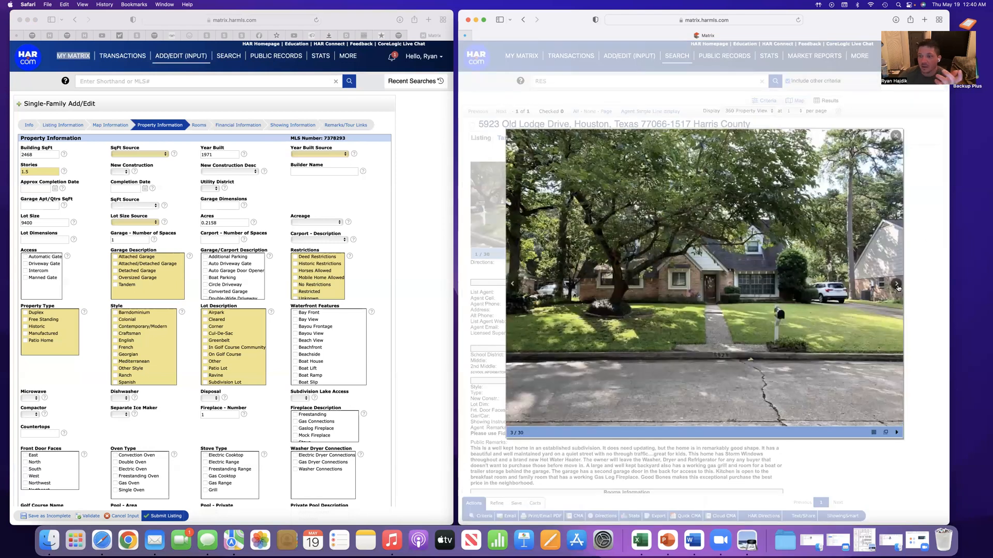
pyautogui.click(898, 288)
pyautogui.click(898, 288)
pyautogui.click(898, 287)
pyautogui.click(898, 287)
pyautogui.click(898, 287)
pyautogui.click(898, 288)
pyautogui.click(898, 287)
pyautogui.click(899, 288)
pyautogui.click(898, 288)
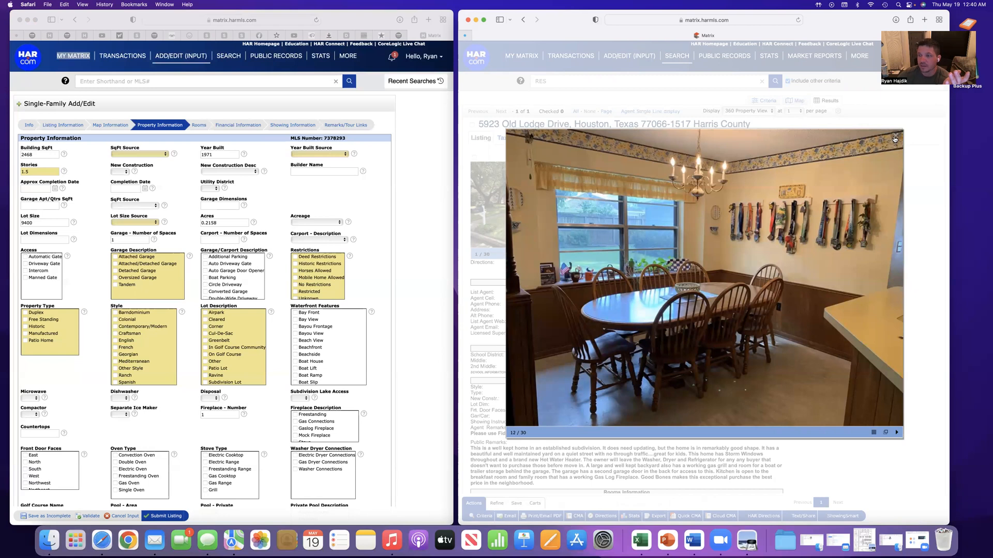
pyautogui.click(895, 139)
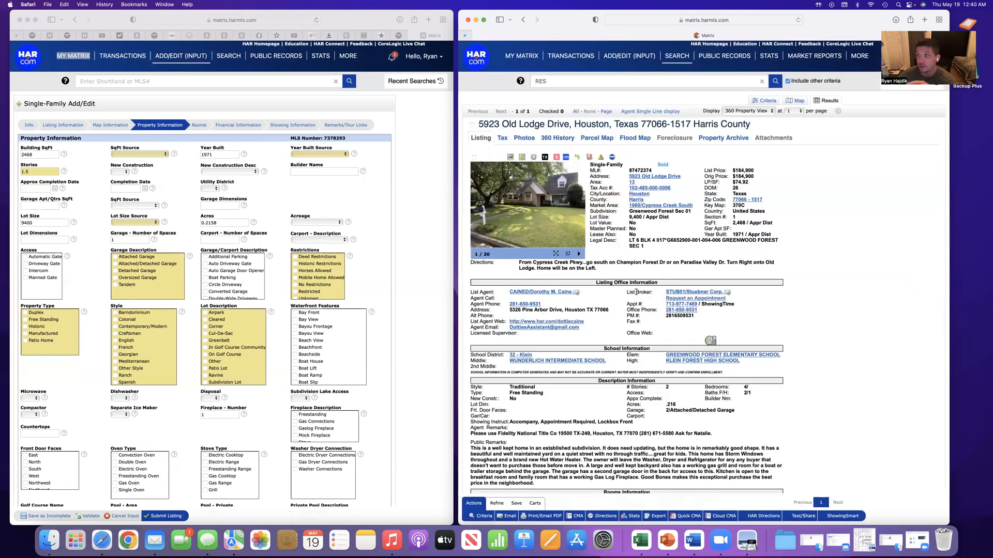
# Examine the sold listing's full report, from the school, description and room details down to the financial and sold information
pyautogui.scroll(-3, 634, 288)
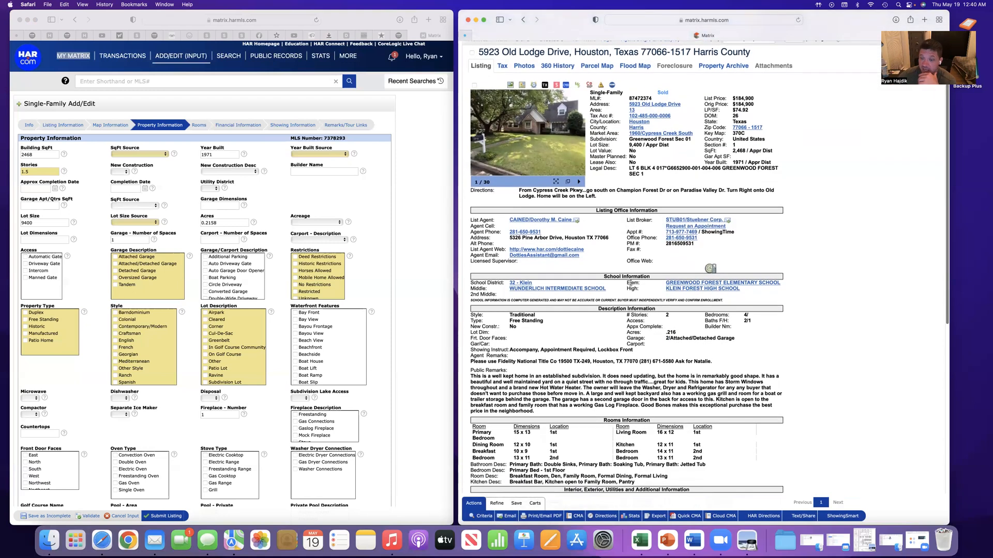
pyautogui.scroll(-1, 631, 282)
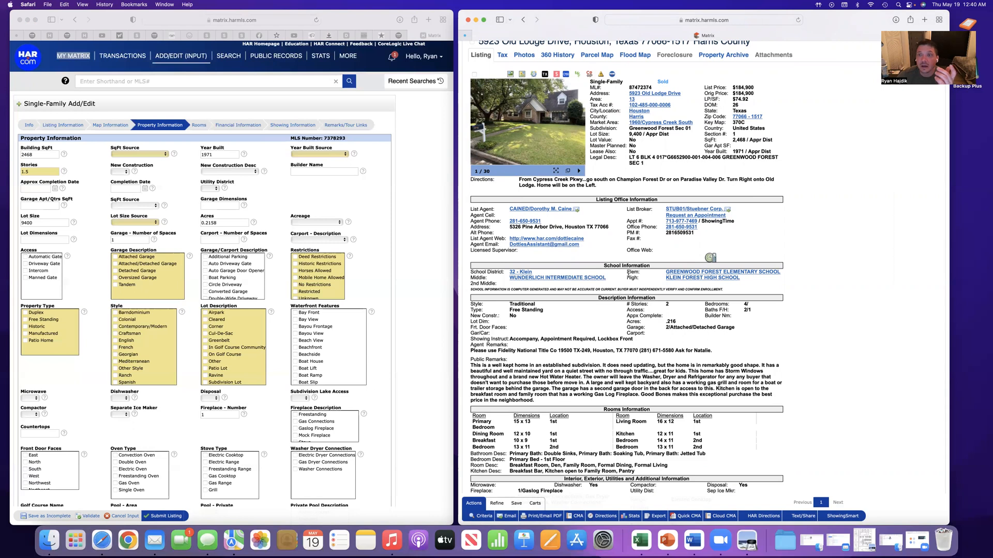
pyautogui.scroll(-10, 626, 277)
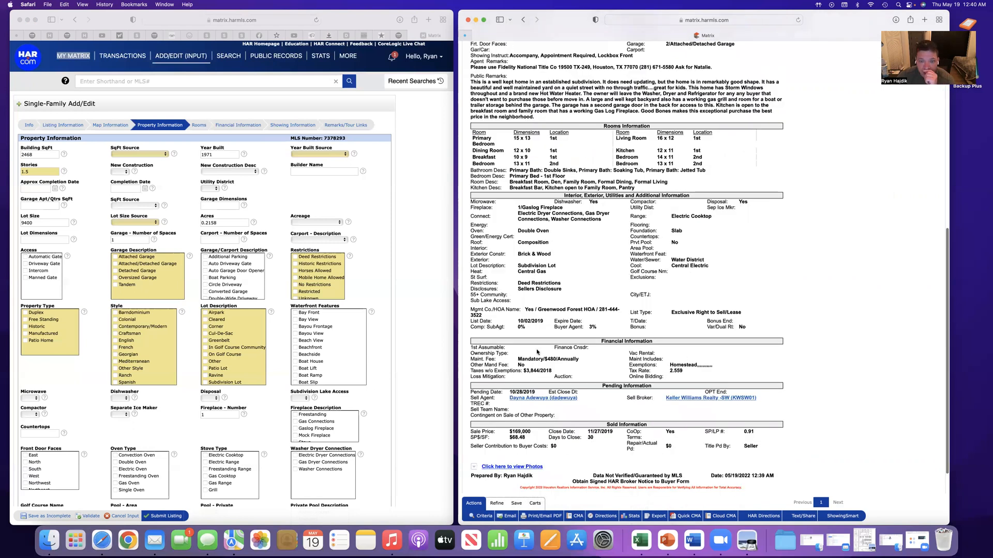
pyautogui.scroll(-4, 517, 353)
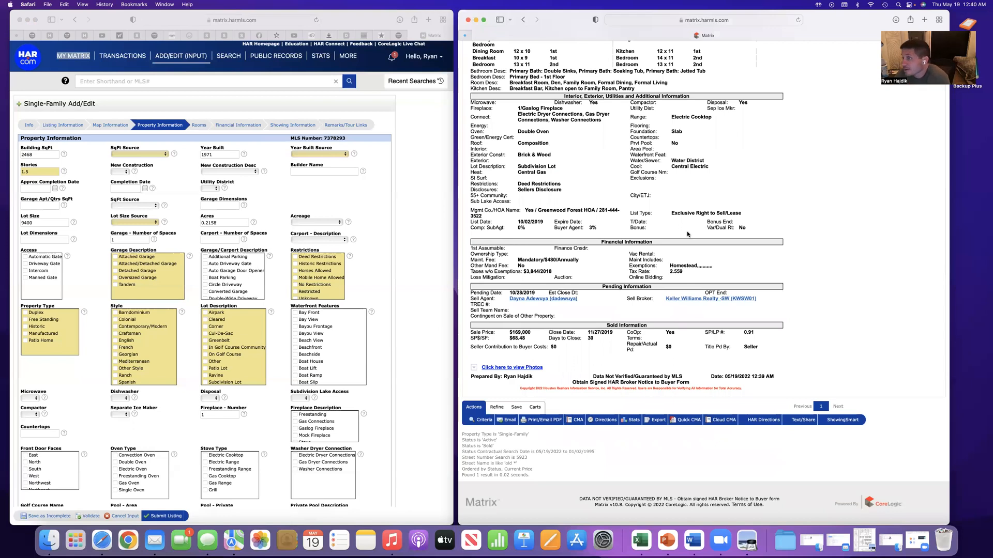
pyautogui.scroll(5, 685, 221)
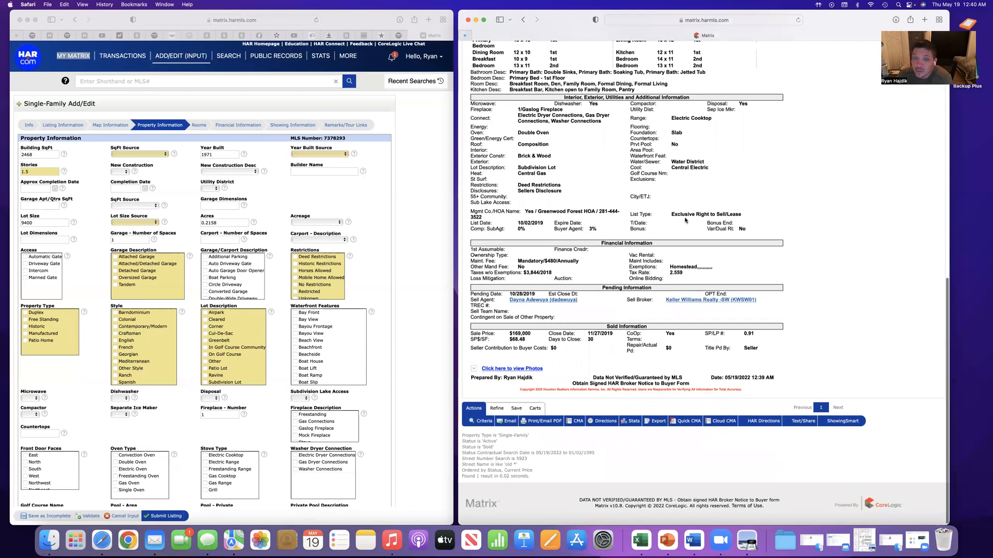
pyautogui.scroll(5, 685, 221)
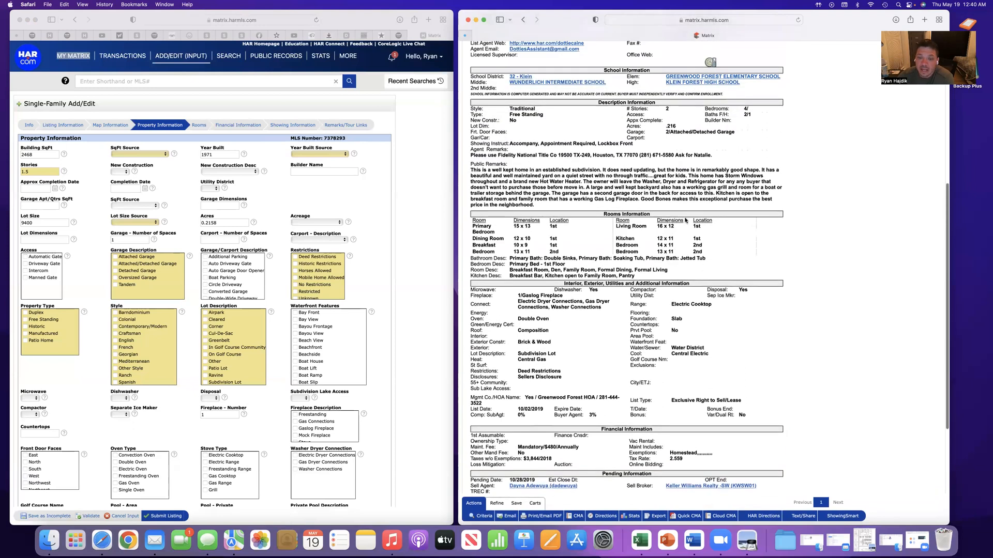
pyautogui.scroll(7, 685, 220)
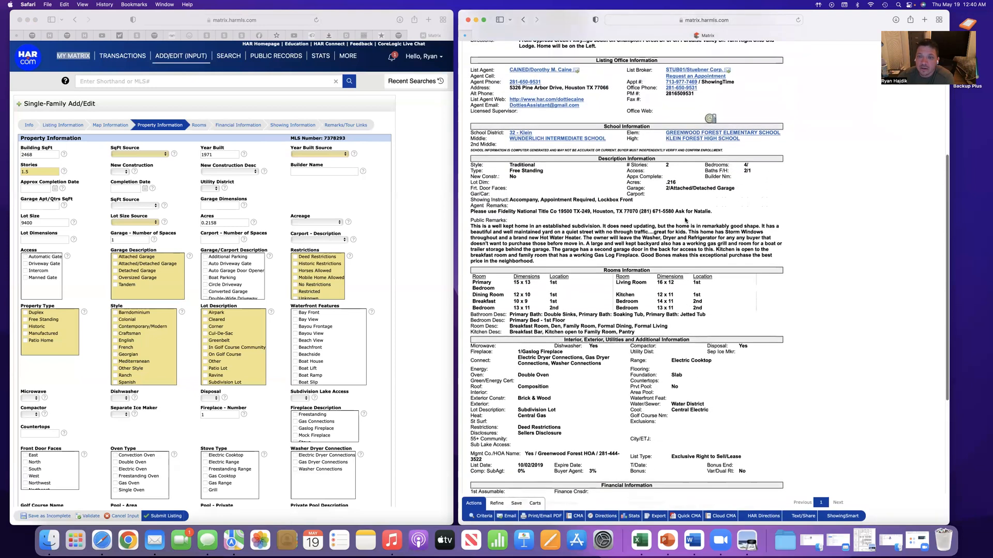
pyautogui.scroll(3, 770, 139)
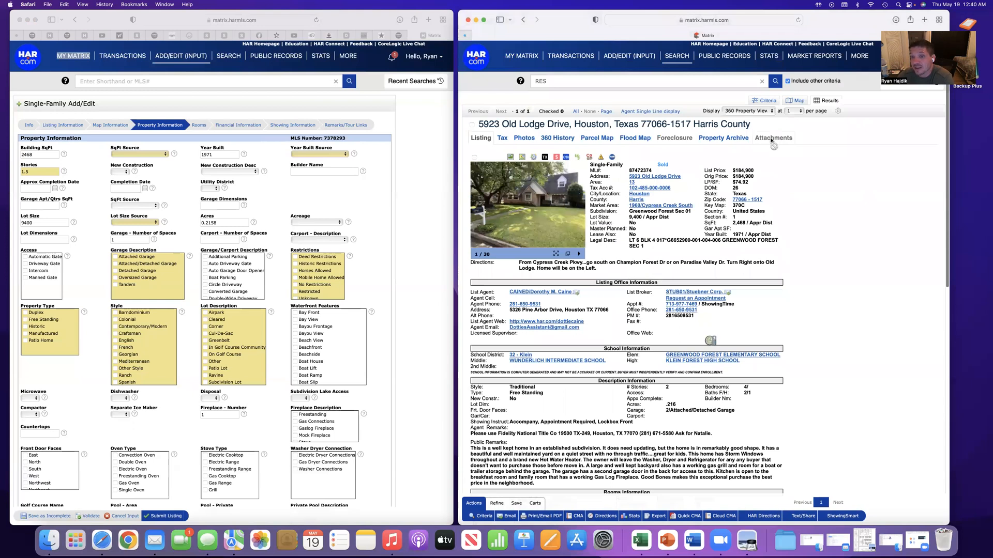
# Check the property's flood map zoomed out to the surrounding area, then return to the listing report
pyautogui.click(616, 140)
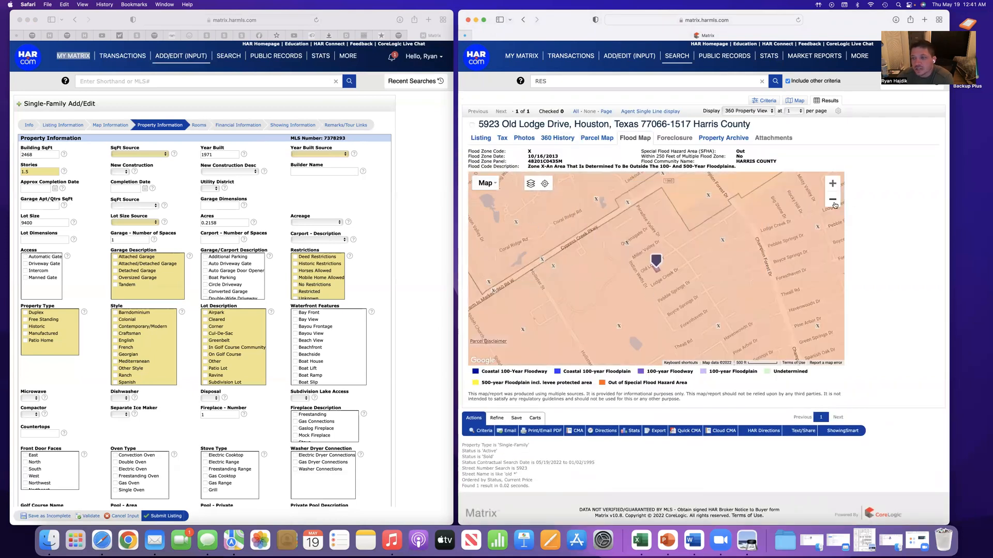
pyautogui.click(833, 200)
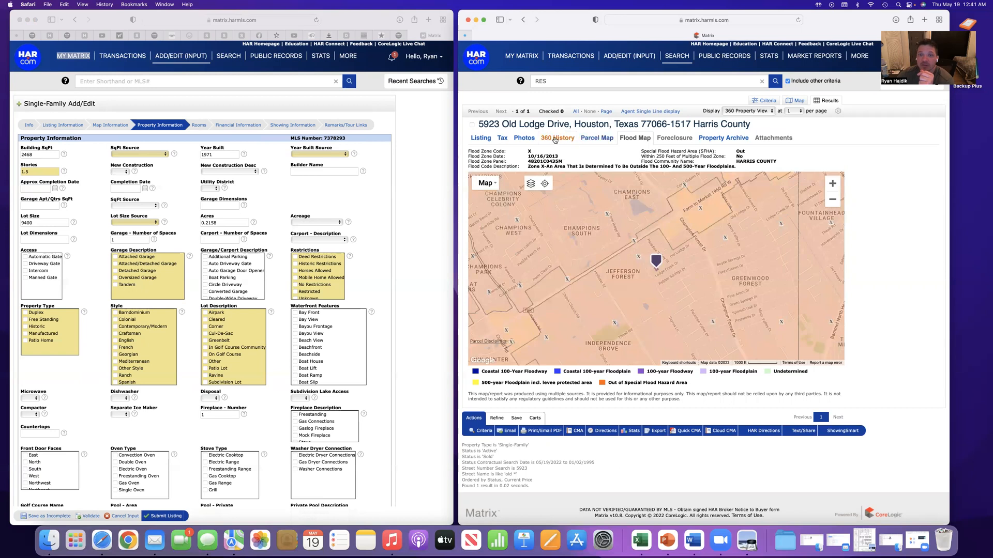
pyautogui.click(482, 138)
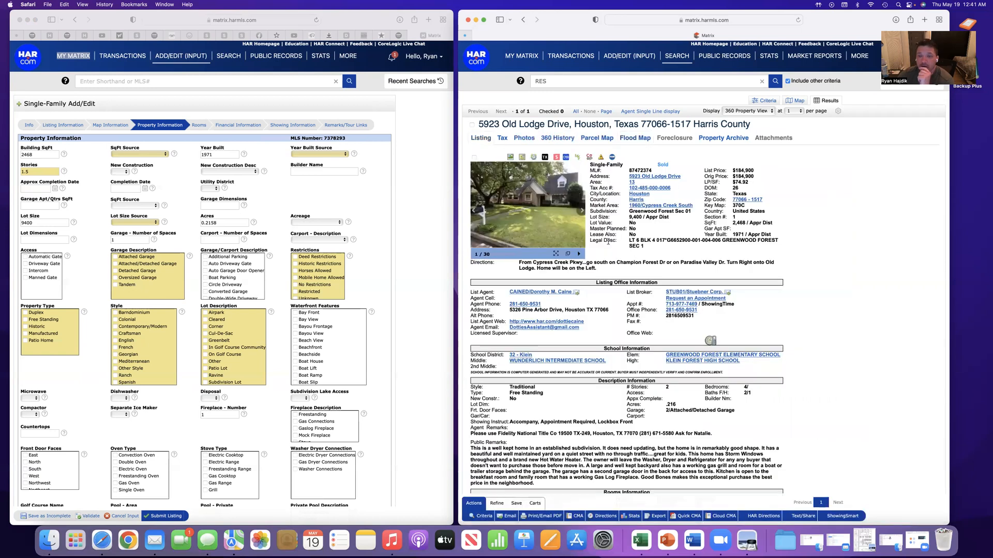
# Open the Realist tax record from the listing's tax account number, check the owner name, and return to the Matrix listing
pyautogui.click(646, 188)
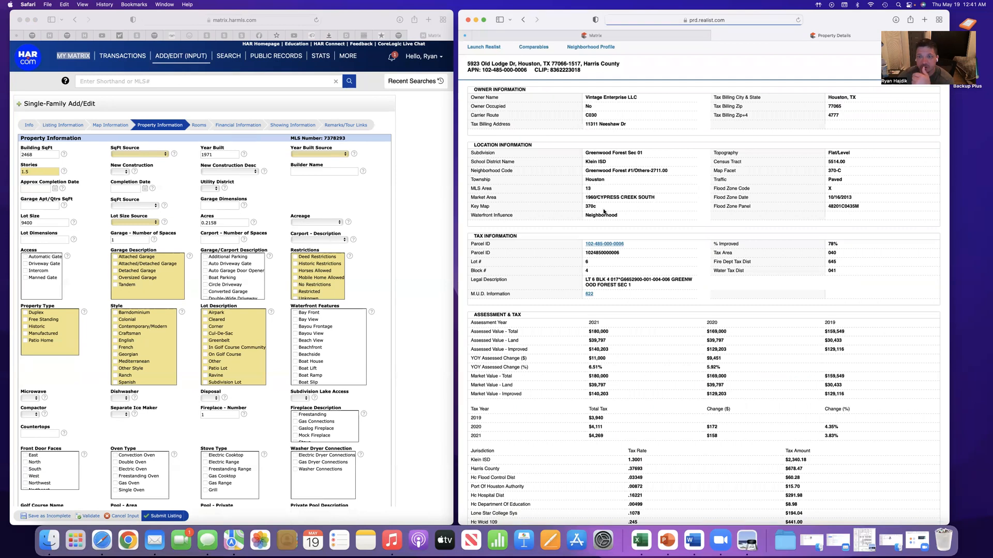
pyautogui.moveTo(585, 98); pyautogui.dragTo(638, 97)
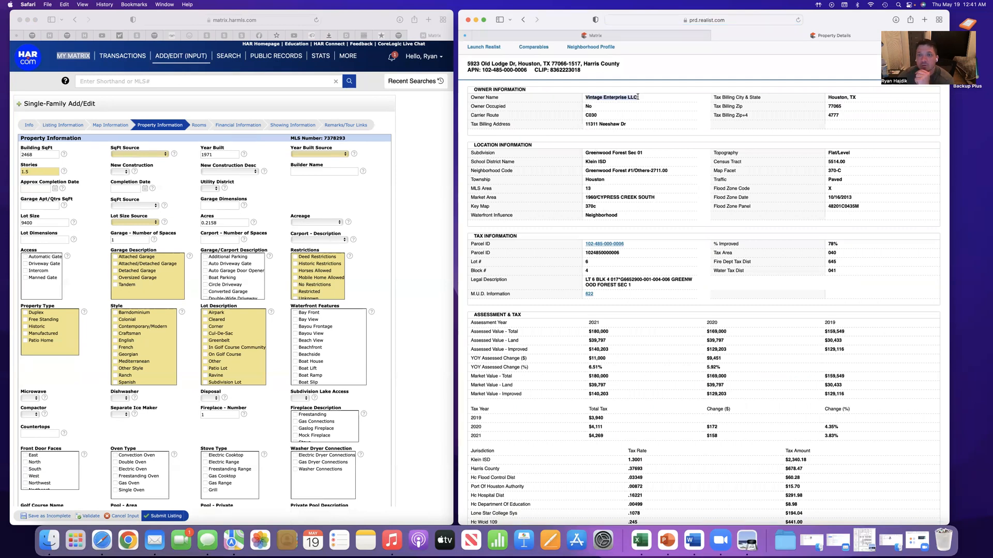
pyautogui.click(595, 35)
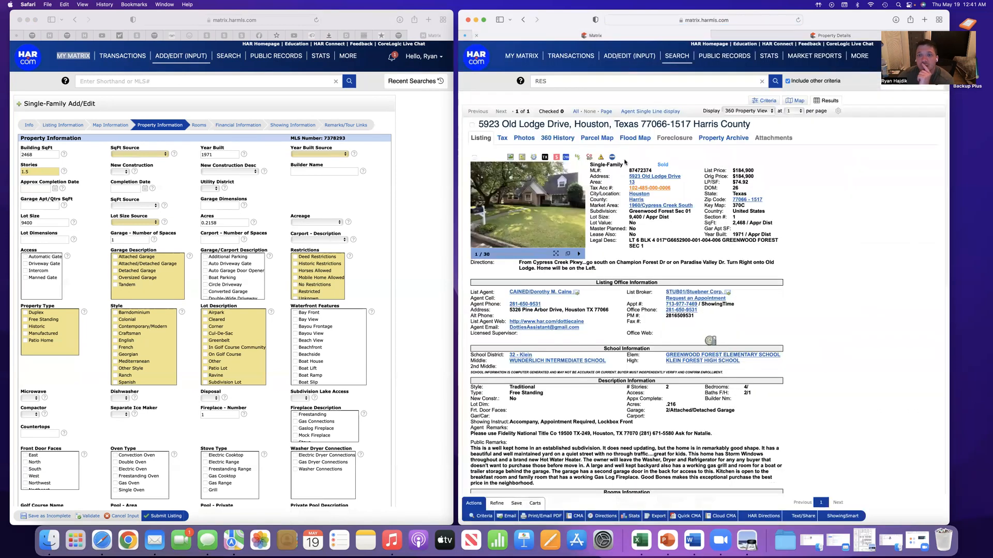
# Review the property's 360 History, Property Archive and Tax views, then return to the listing report
pyautogui.scroll(-1, 551, 140)
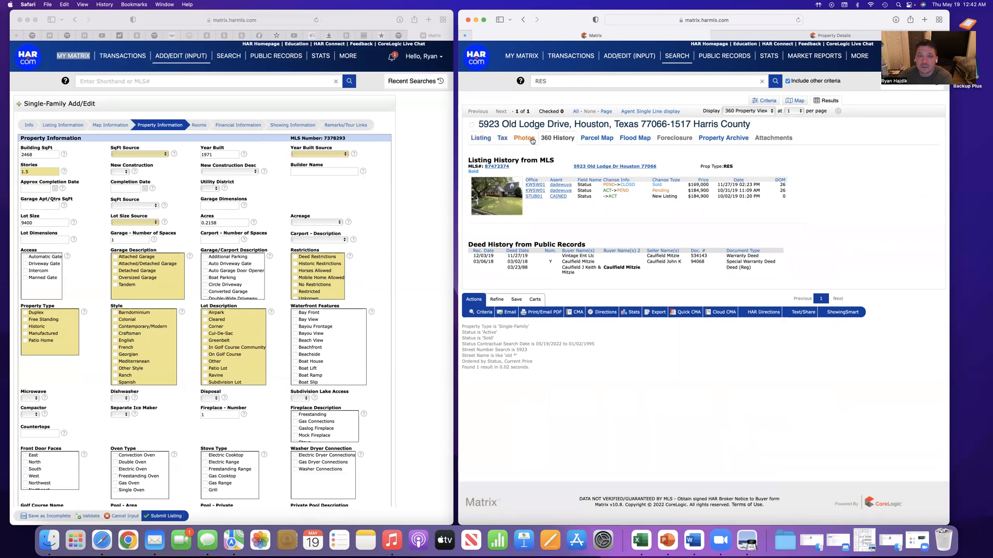
pyautogui.click(721, 140)
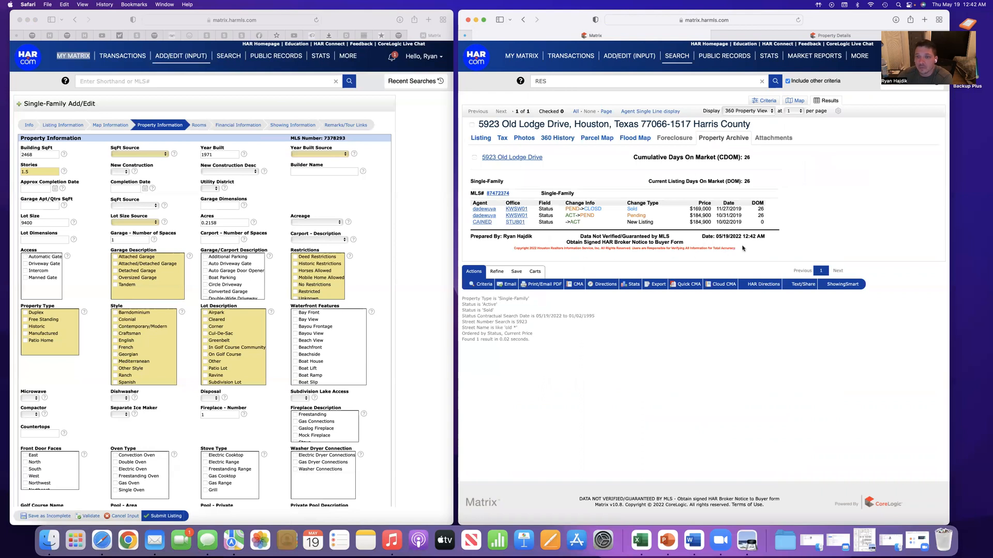
pyautogui.click(480, 137)
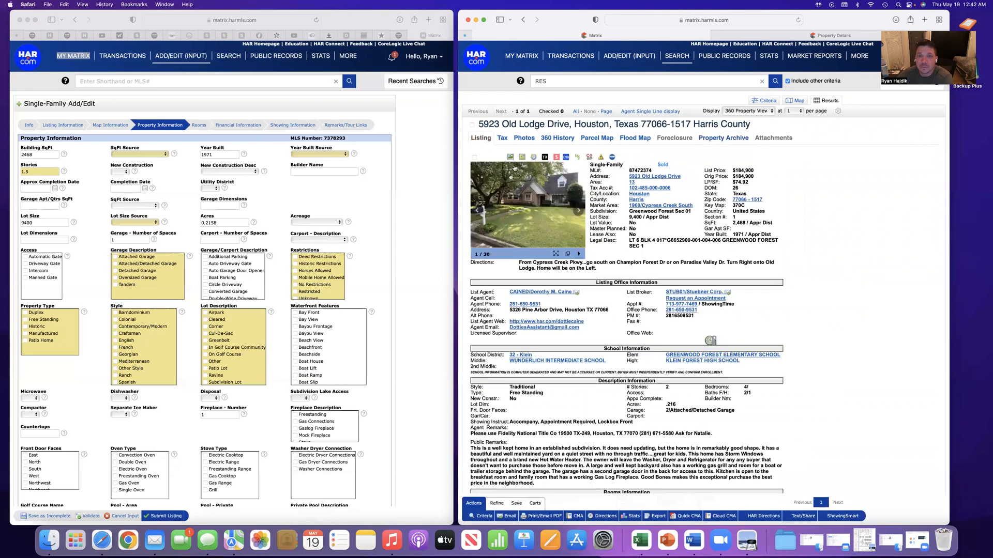
pyautogui.click(504, 139)
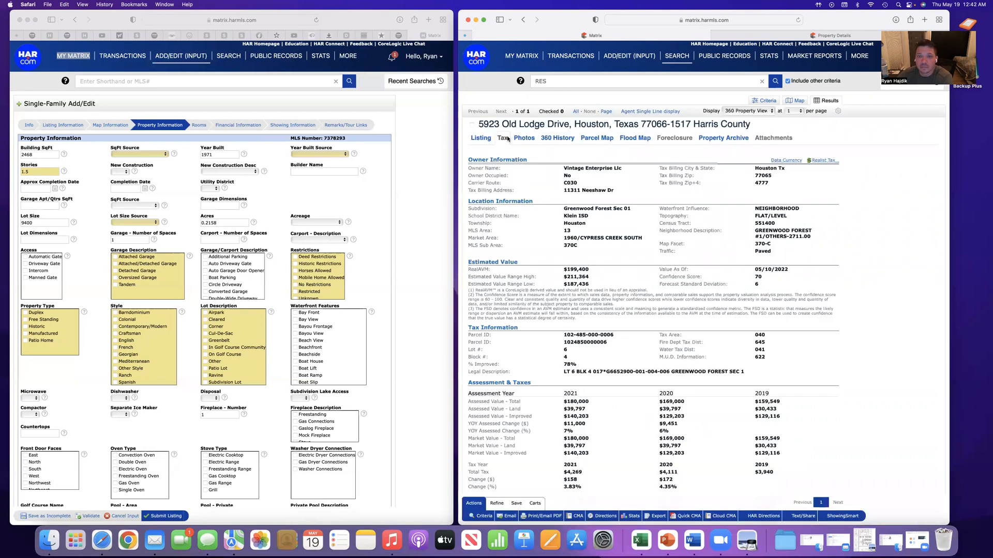
pyautogui.click(481, 137)
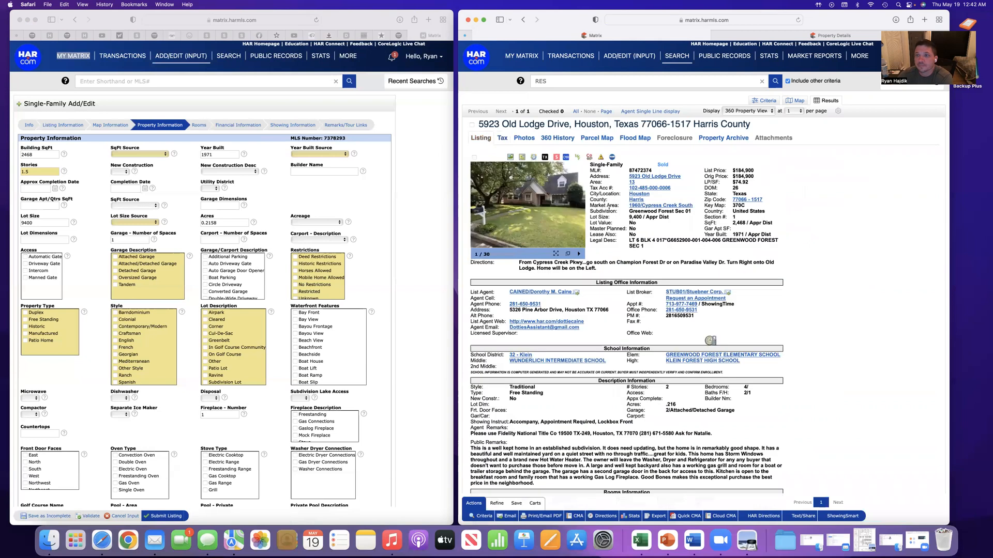
pyautogui.scroll(-10, 710, 288)
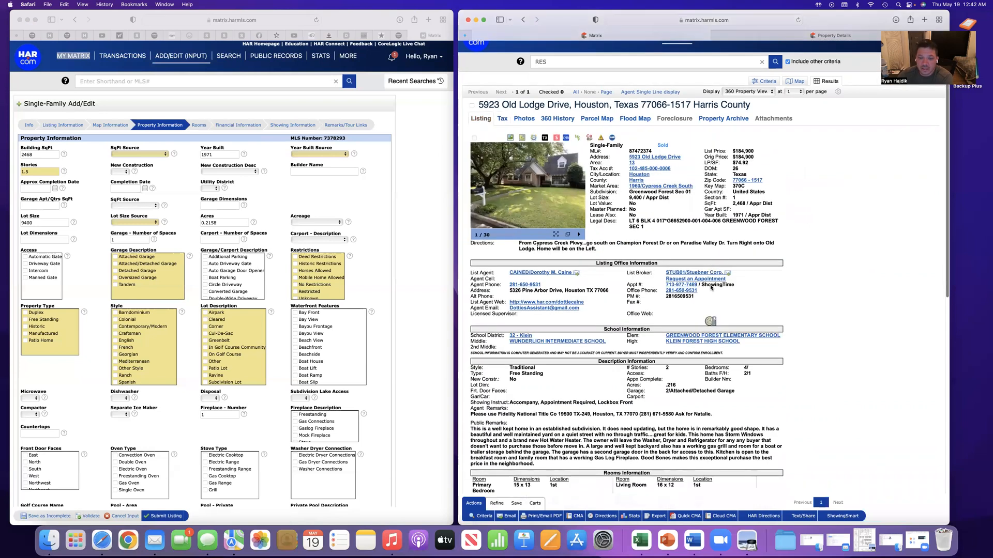
pyautogui.scroll(10, 710, 287)
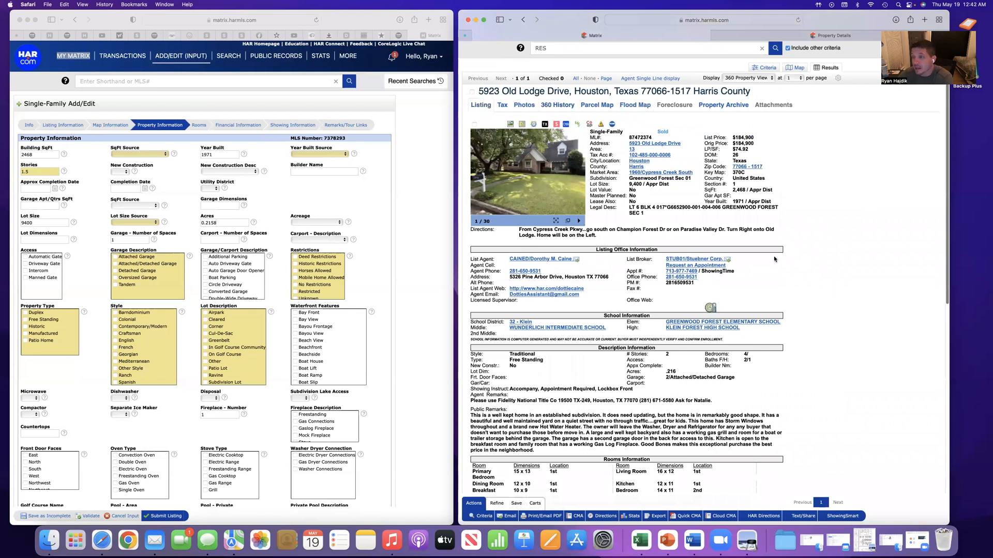
pyautogui.scroll(2, 792, 252)
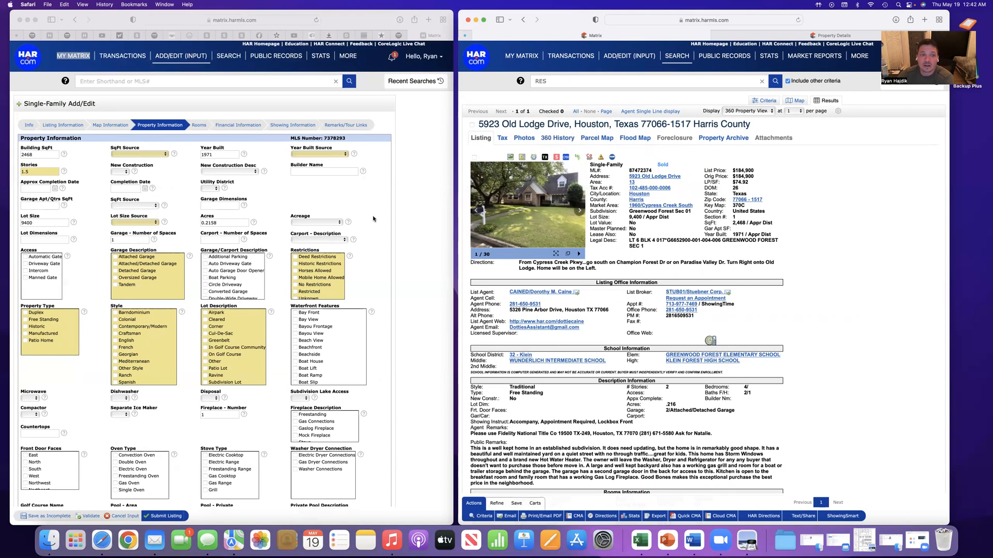
# Set the building's SqFt Source to Appraisal District and the Year Built Source to Appraisal
pyautogui.click(34, 155)
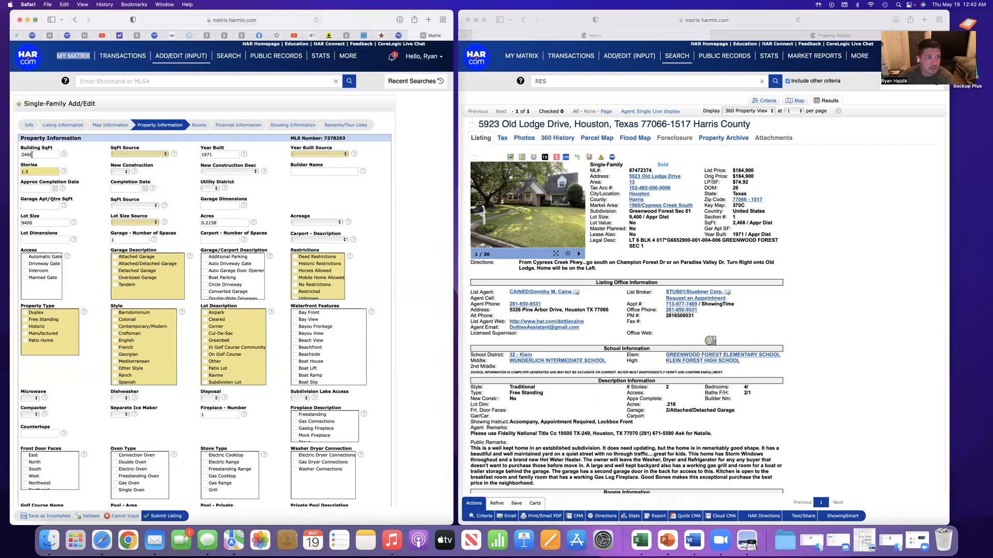
pyautogui.click(135, 154)
pyautogui.click(136, 162)
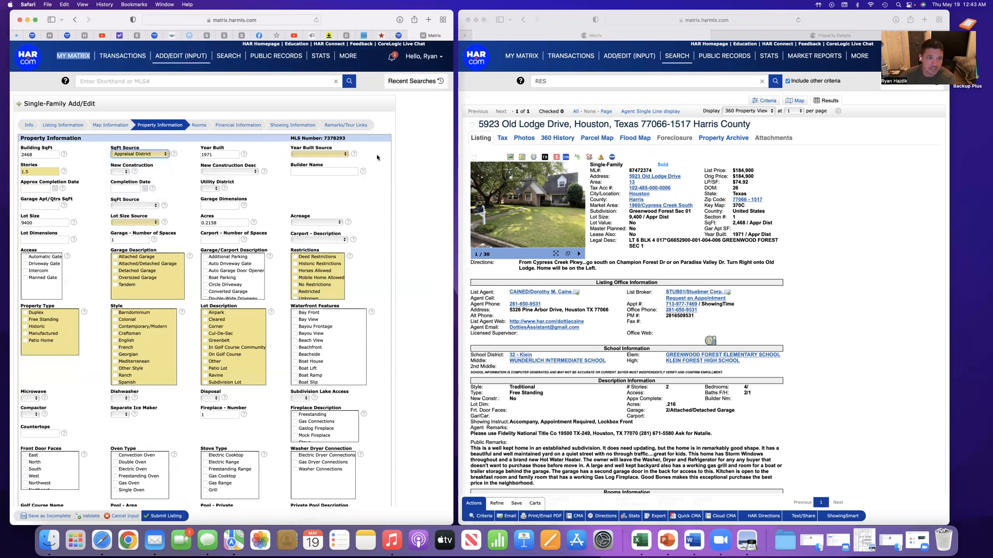
pyautogui.click(319, 154)
pyautogui.click(317, 162)
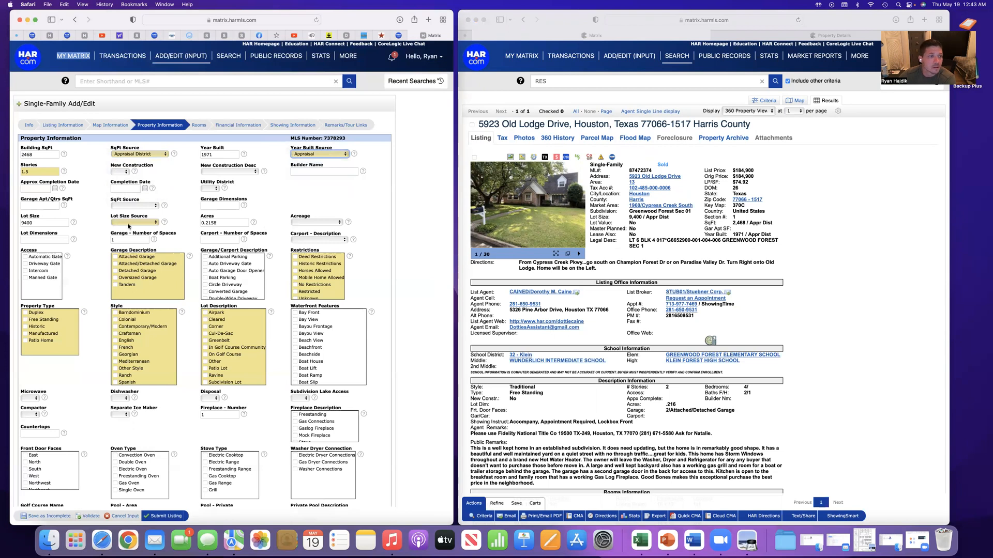
# Set New Construction to No and Utility District to Yes in the property information
pyautogui.click(122, 172)
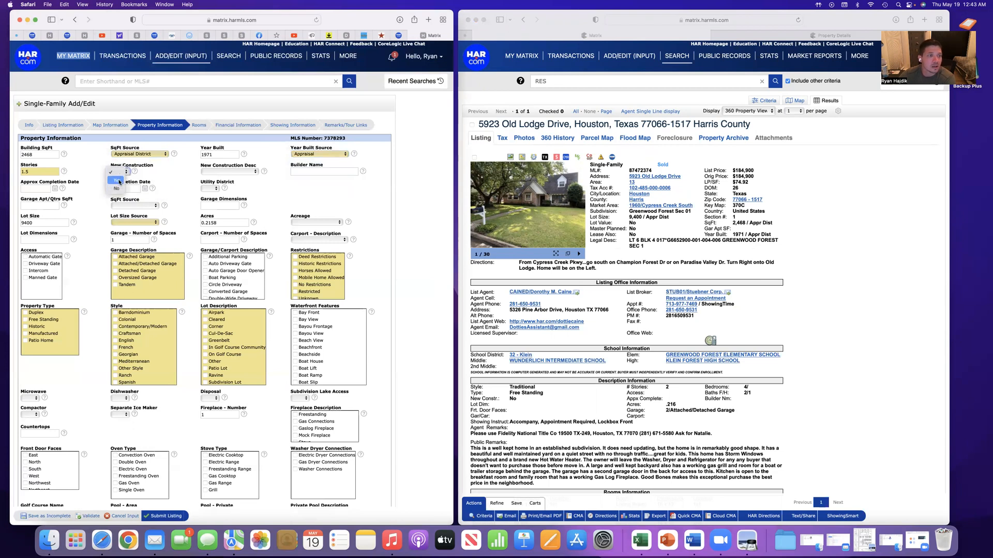
pyautogui.click(117, 190)
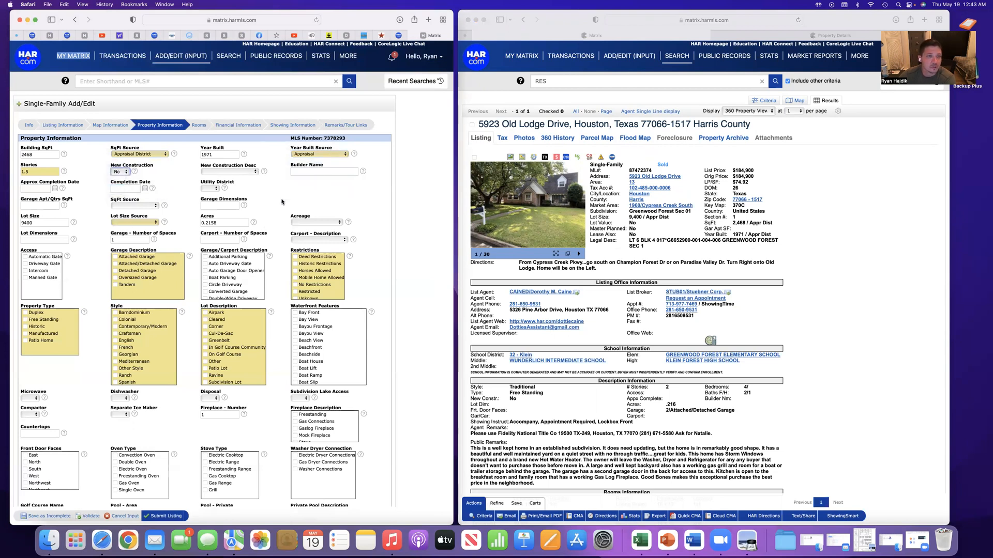
pyautogui.scroll(-1, 157, 207)
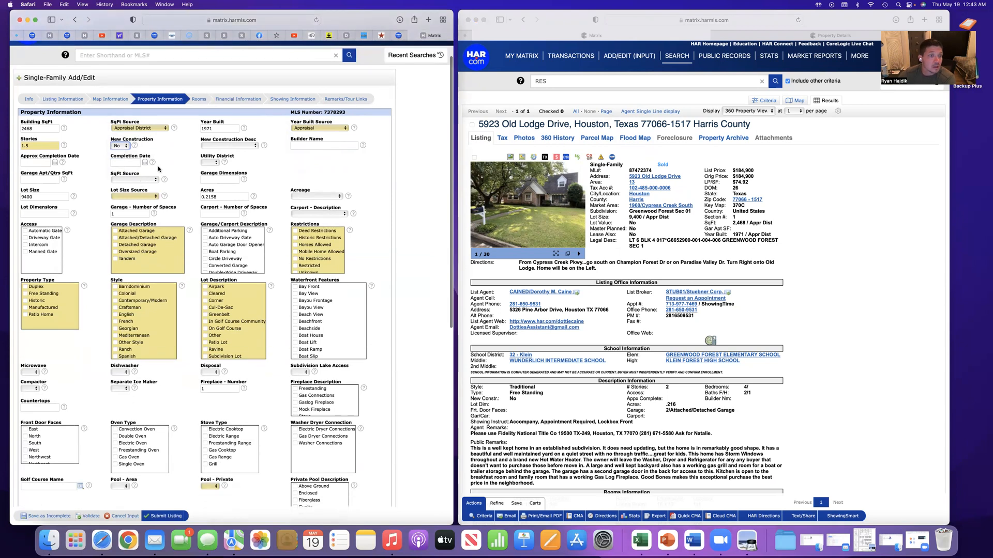
pyautogui.scroll(-2, 171, 171)
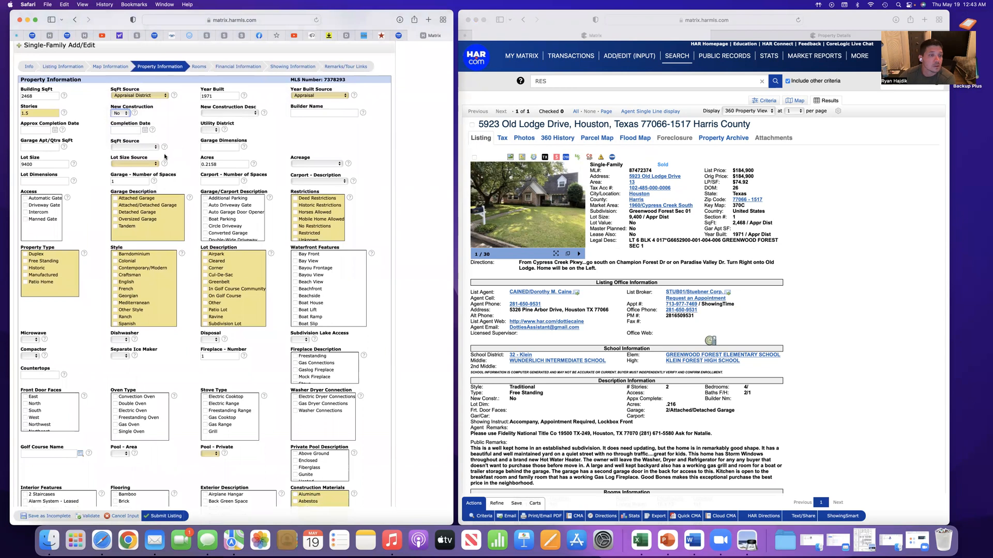
pyautogui.click(210, 130)
pyautogui.click(210, 139)
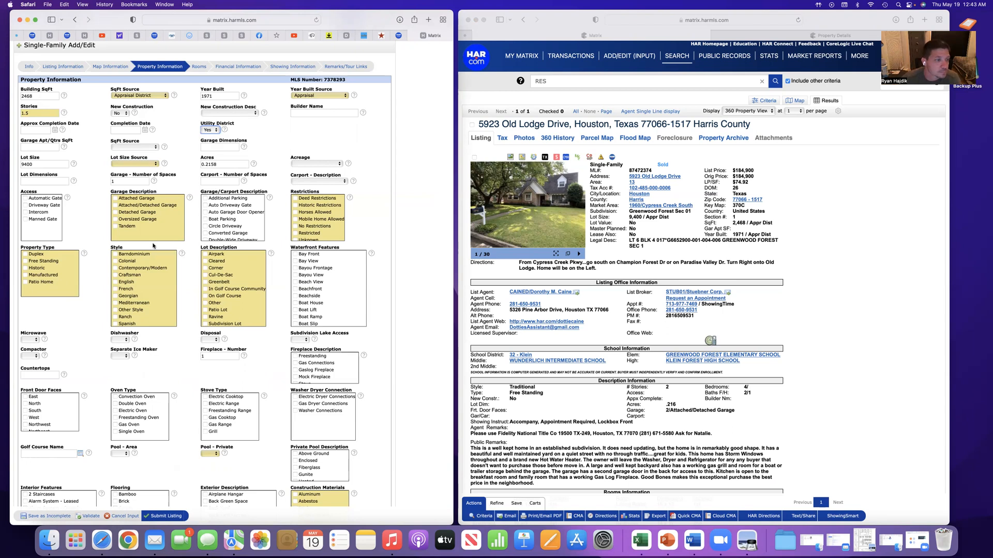
# Examine the remaining property information fields, then the sold listing's description, room, interior and exterior, and financial details for matching entries
pyautogui.scroll(-10, 146, 251)
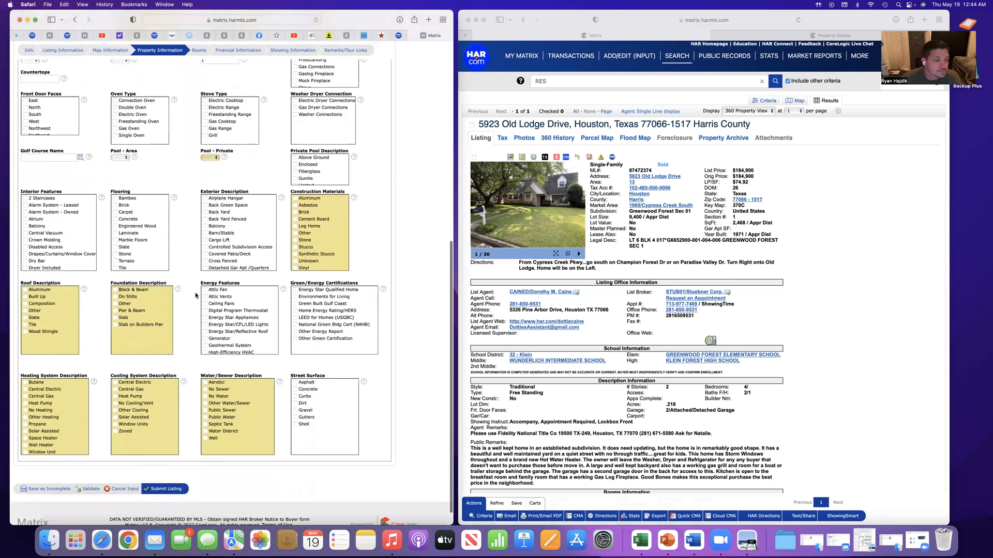
pyautogui.scroll(-1, 195, 292)
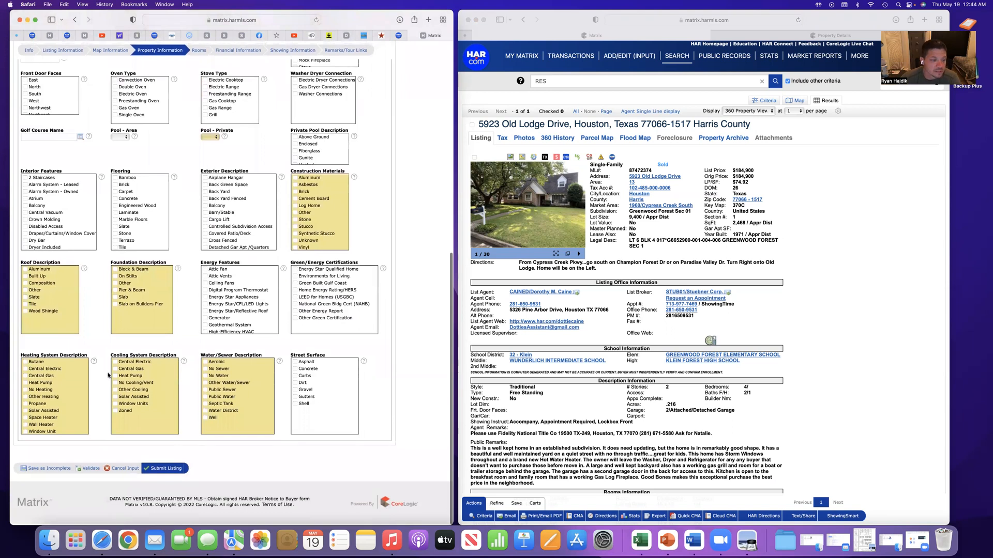
pyautogui.scroll(10, 133, 305)
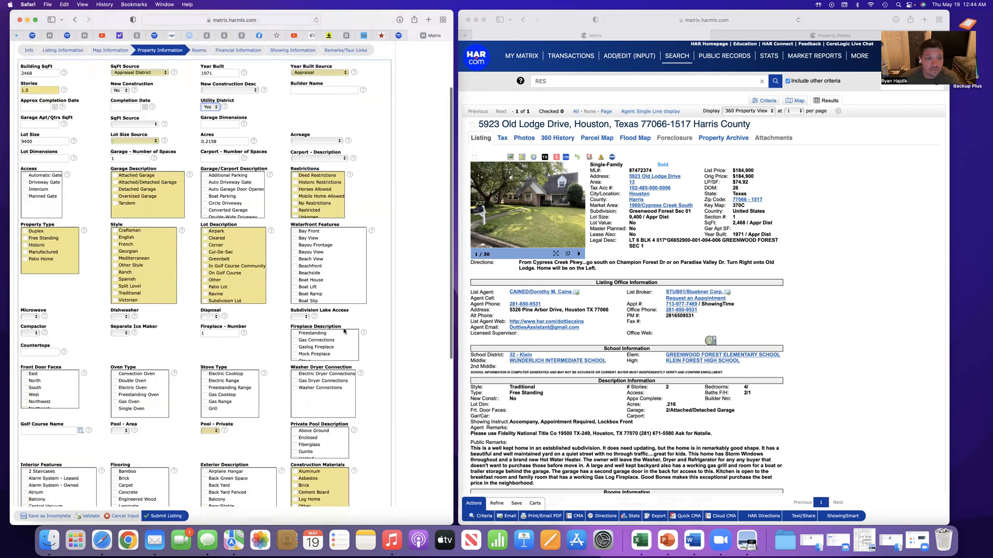
pyautogui.scroll(3, 249, 310)
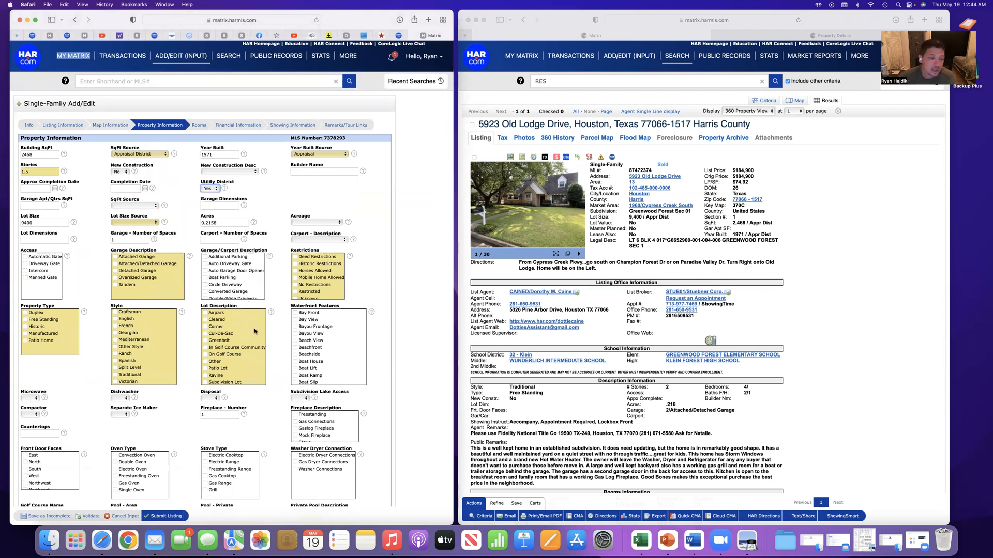
pyautogui.scroll(-2, 254, 328)
pyautogui.scroll(-5, 281, 334)
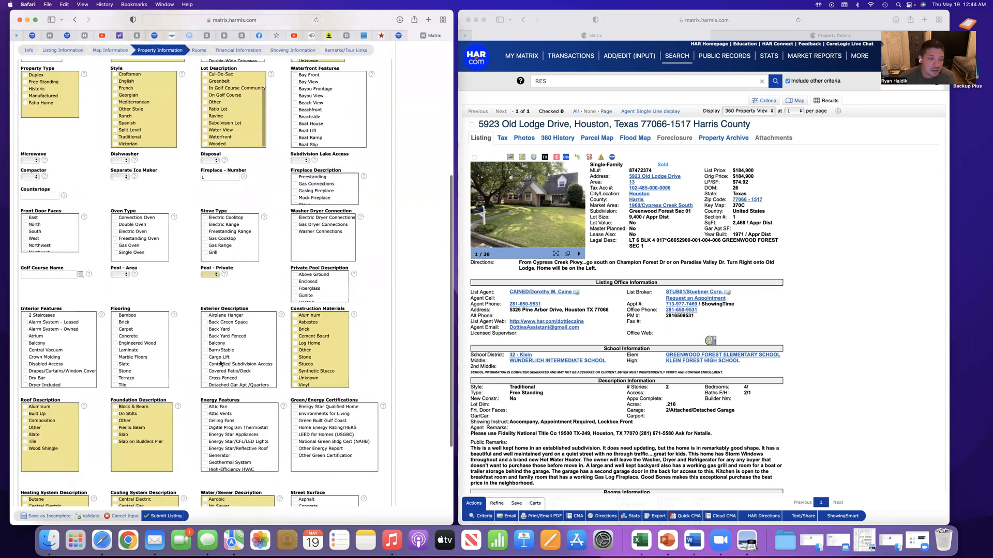
pyautogui.scroll(-3, 184, 297)
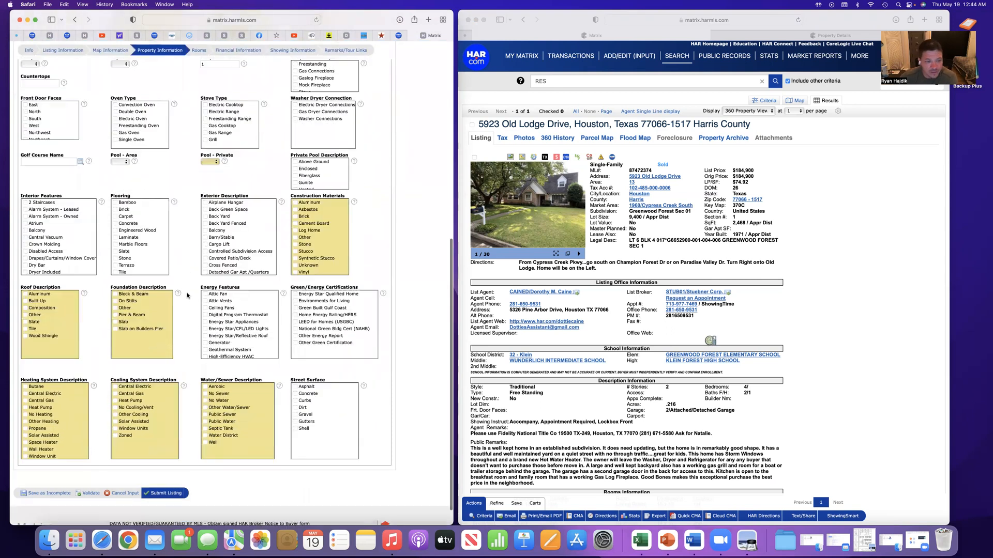
pyautogui.scroll(10, 191, 297)
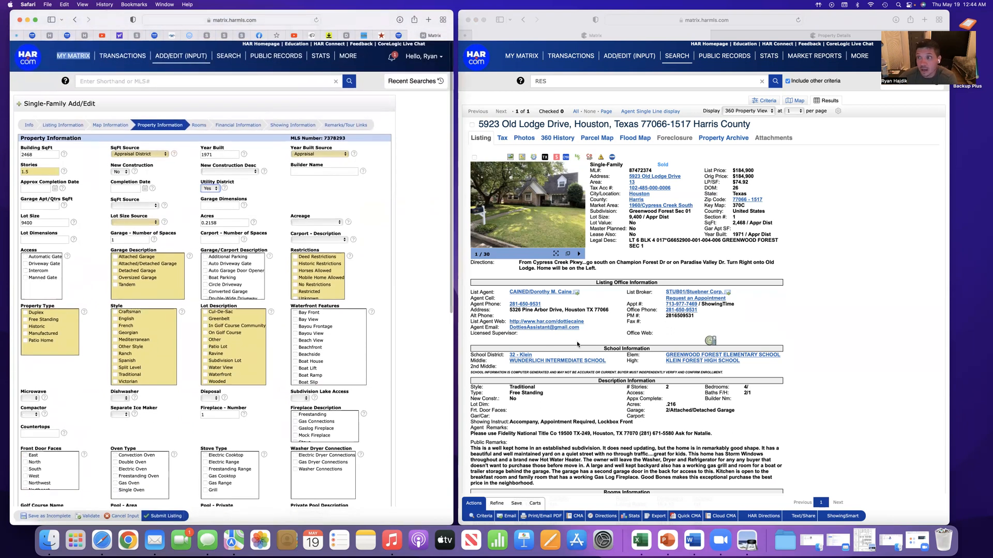
pyautogui.scroll(-2, 577, 345)
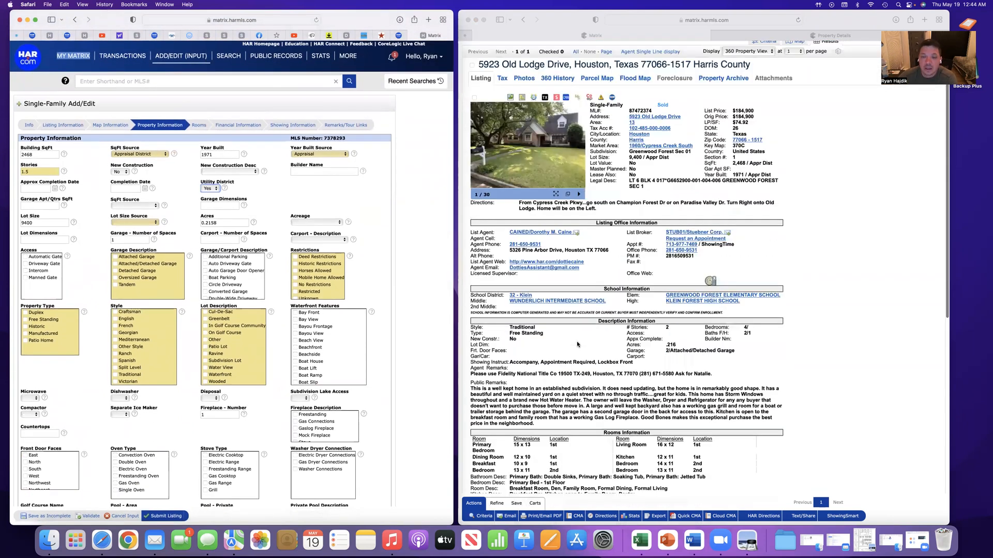
pyautogui.scroll(-10, 571, 286)
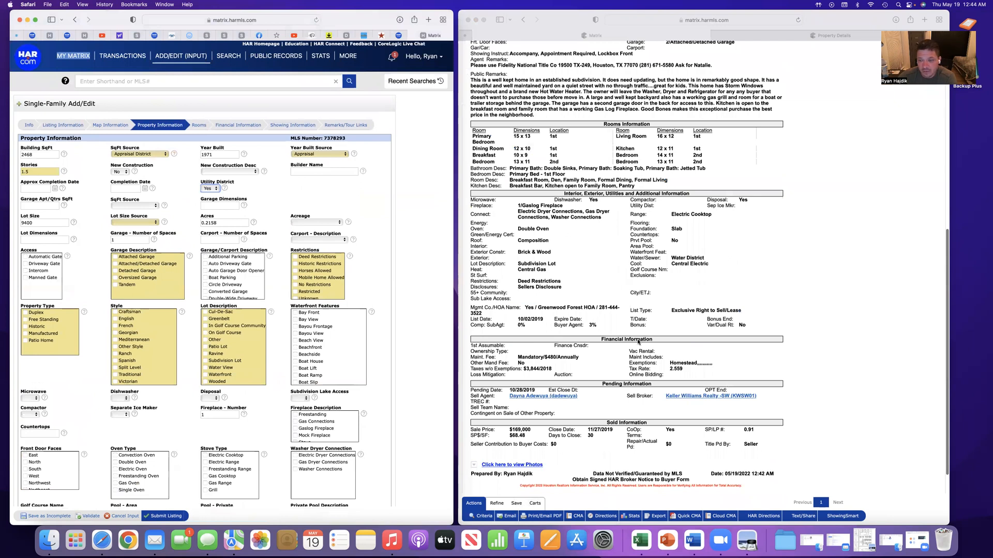
pyautogui.scroll(3, 611, 324)
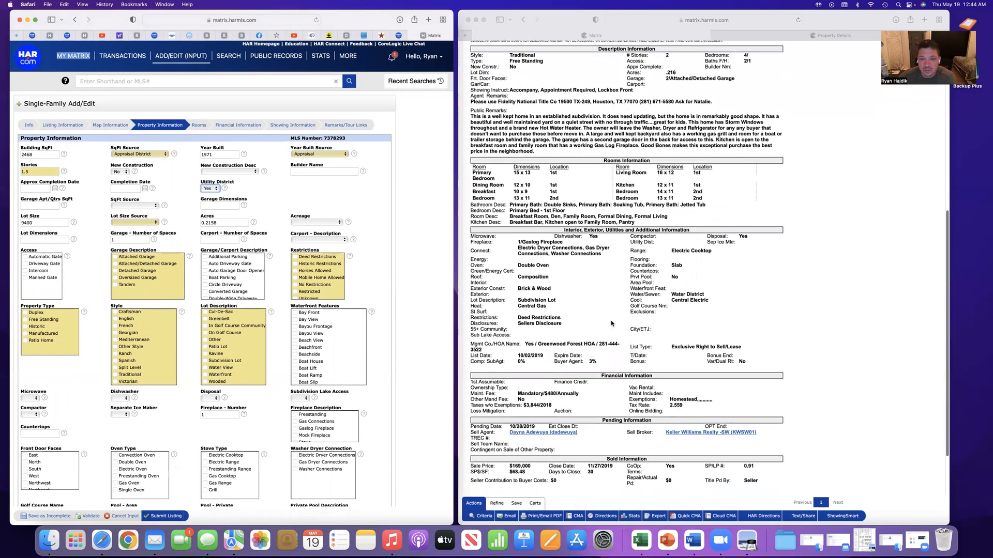
pyautogui.scroll(9, 611, 324)
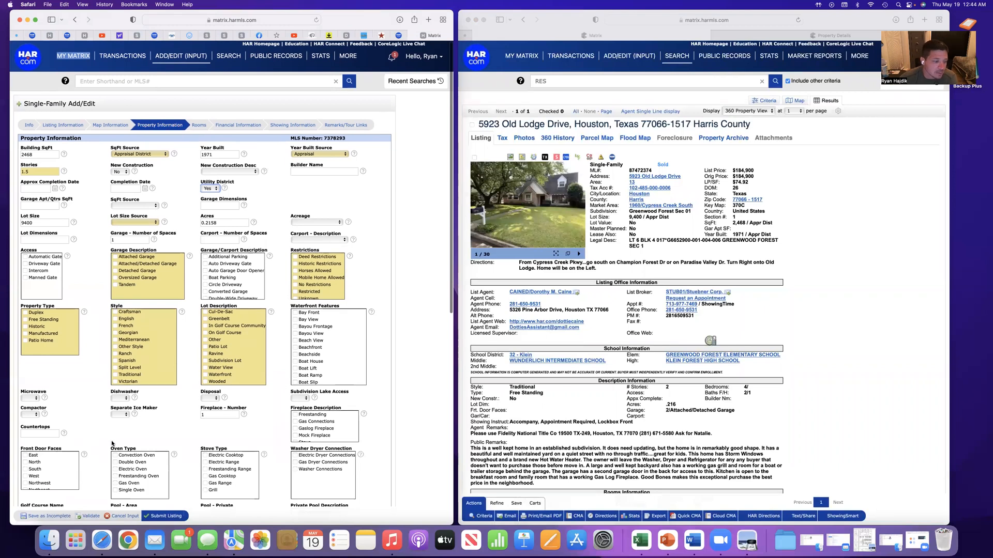
# Save the listing as incomplete and continue editing it
pyautogui.click(49, 516)
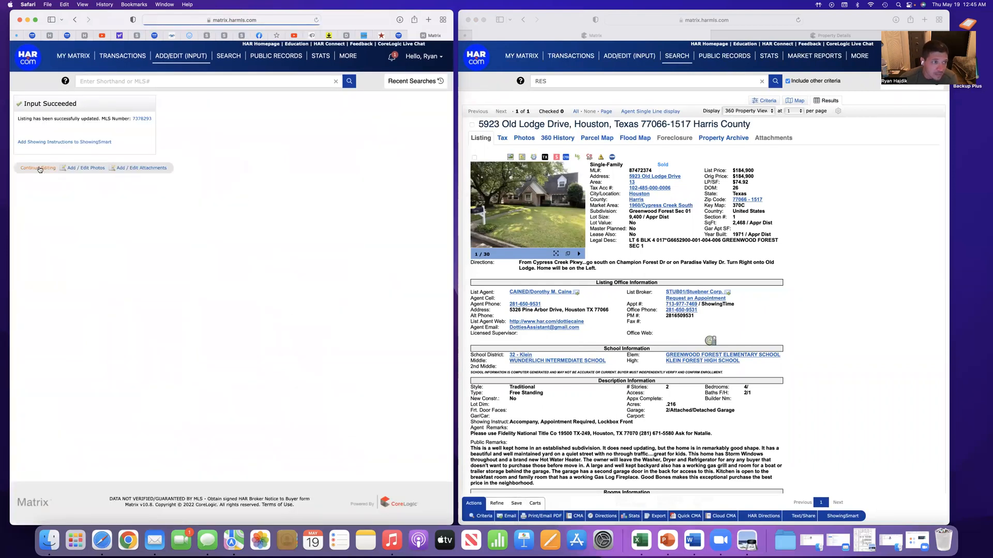
pyautogui.click(40, 168)
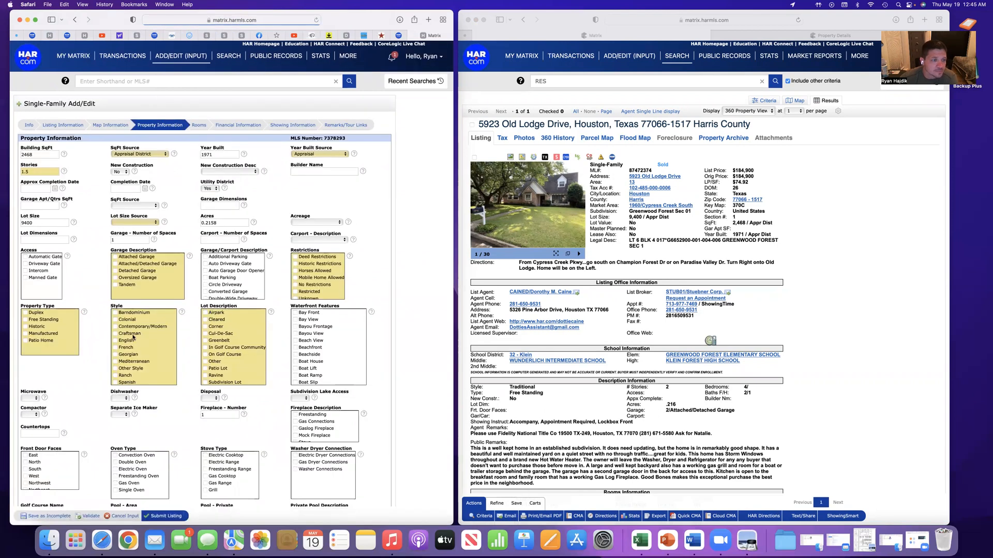
# Review the property information fields from the general details down to exterior, heating, cooling and water/sewer
pyautogui.scroll(-5, 183, 324)
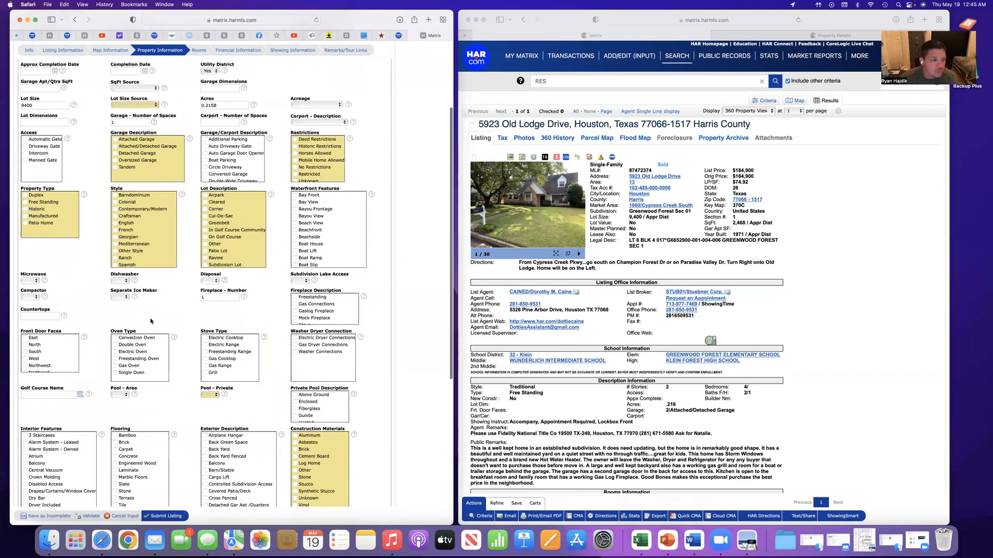
pyautogui.scroll(-3, 171, 323)
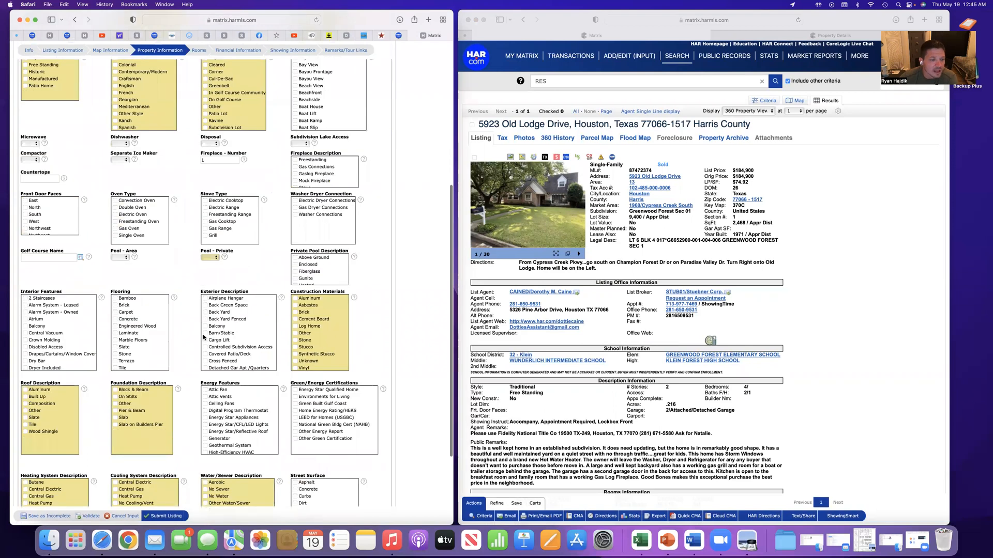
pyautogui.scroll(-3, 203, 337)
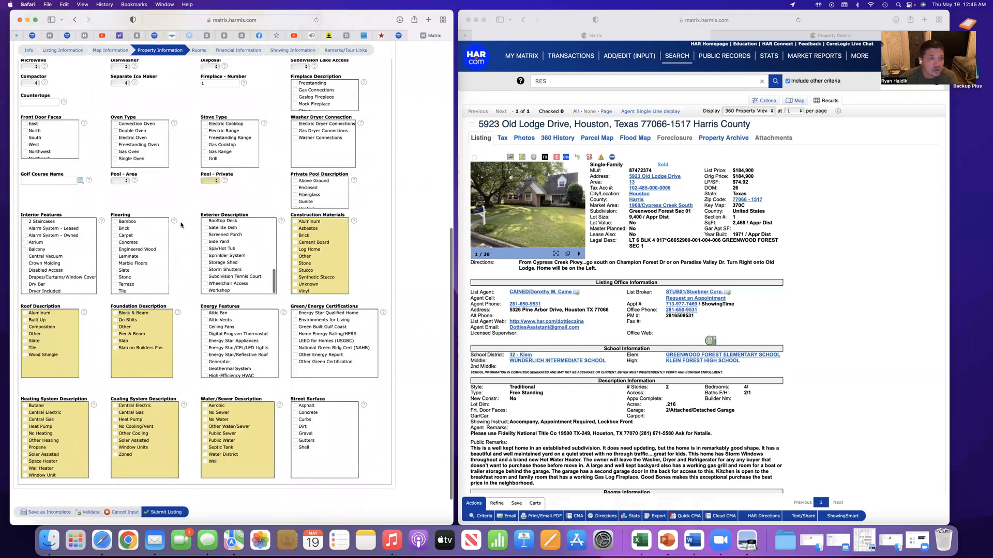
pyautogui.scroll(-1, 183, 226)
pyautogui.scroll(6, 180, 225)
pyautogui.scroll(5, 180, 225)
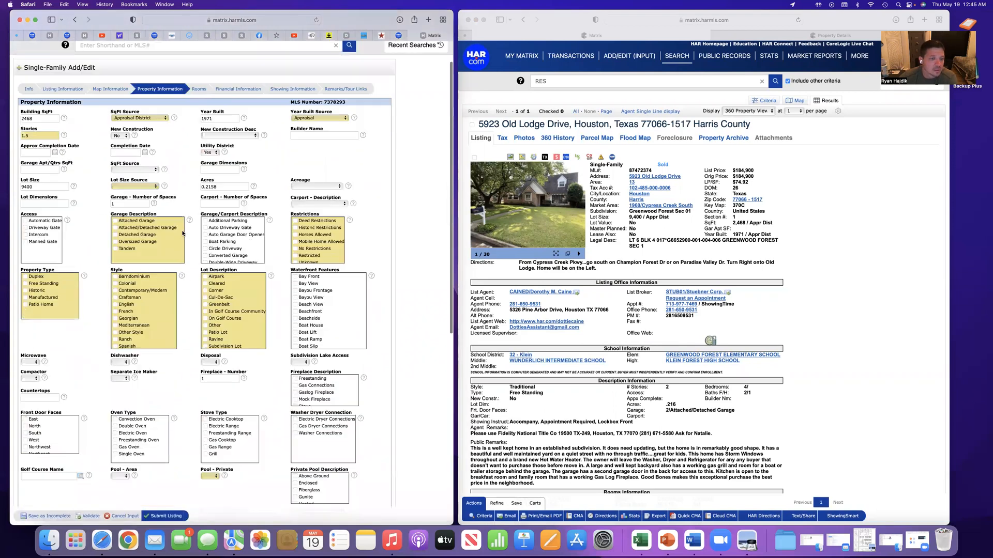
pyautogui.scroll(1, 299, 368)
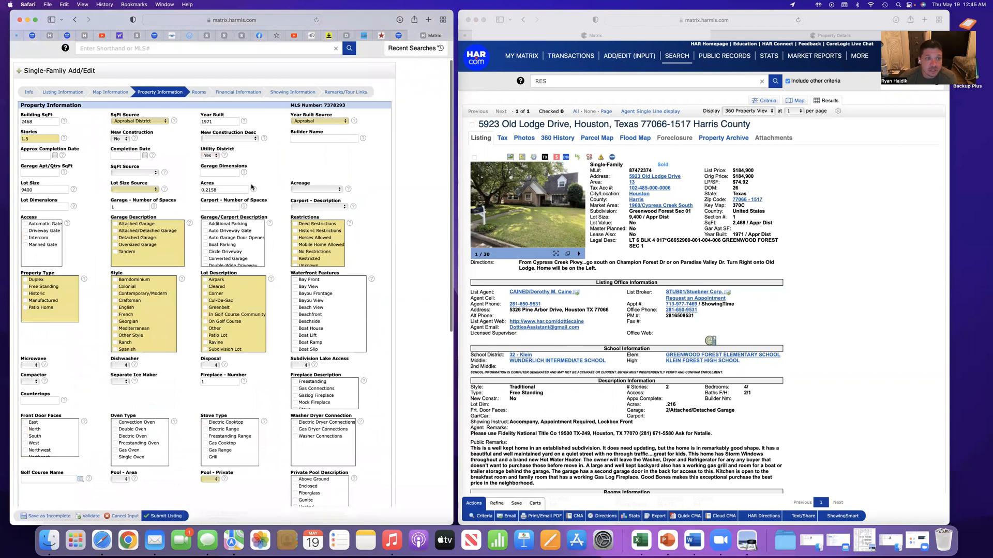
pyautogui.scroll(2, 251, 188)
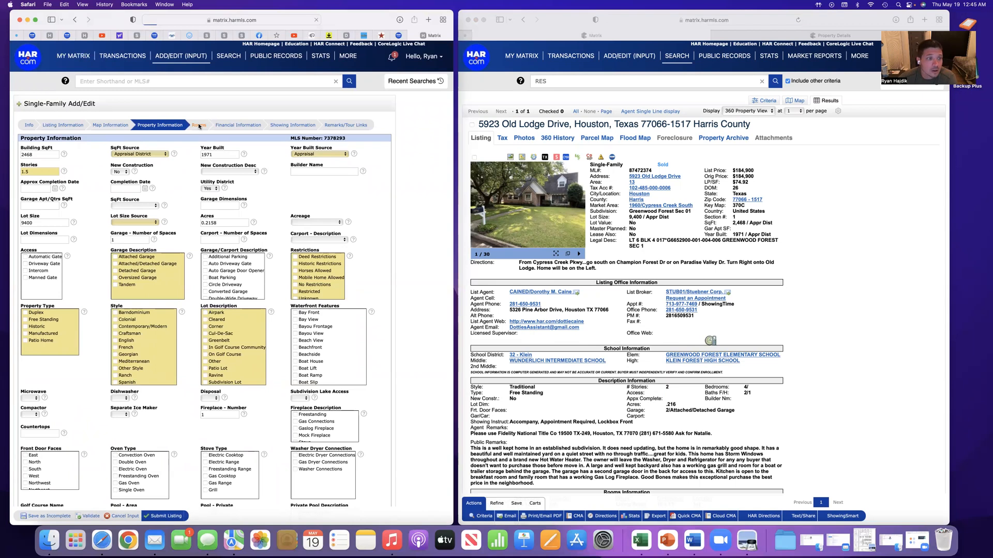
# Open the listing's Rooms section and set the first room's type to Primary Bedroom
pyautogui.click(199, 127)
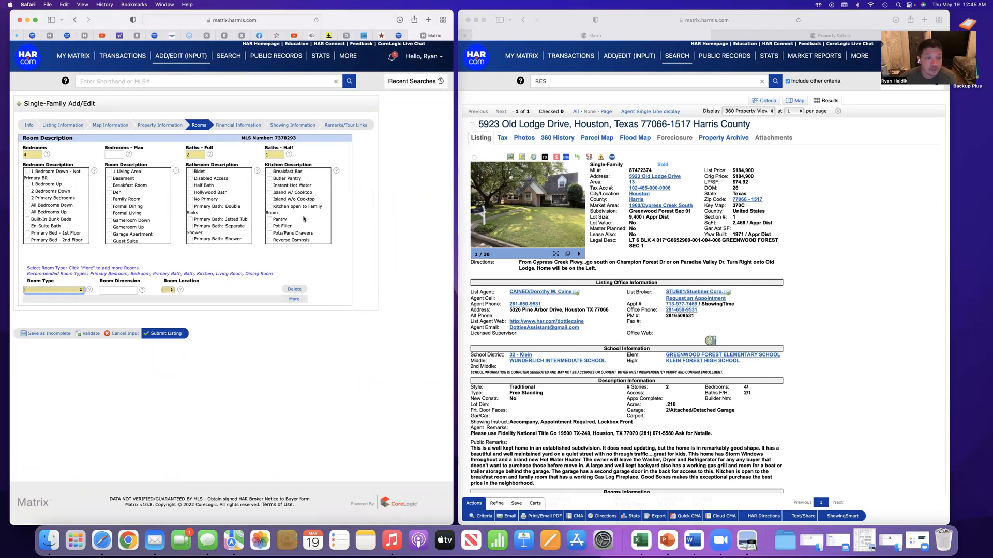
pyautogui.click(61, 293)
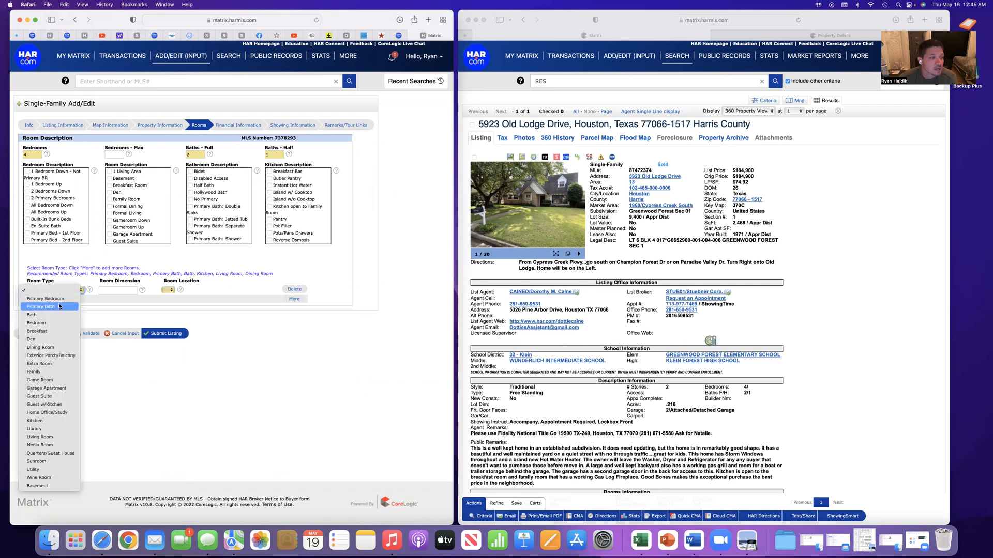
pyautogui.click(113, 301)
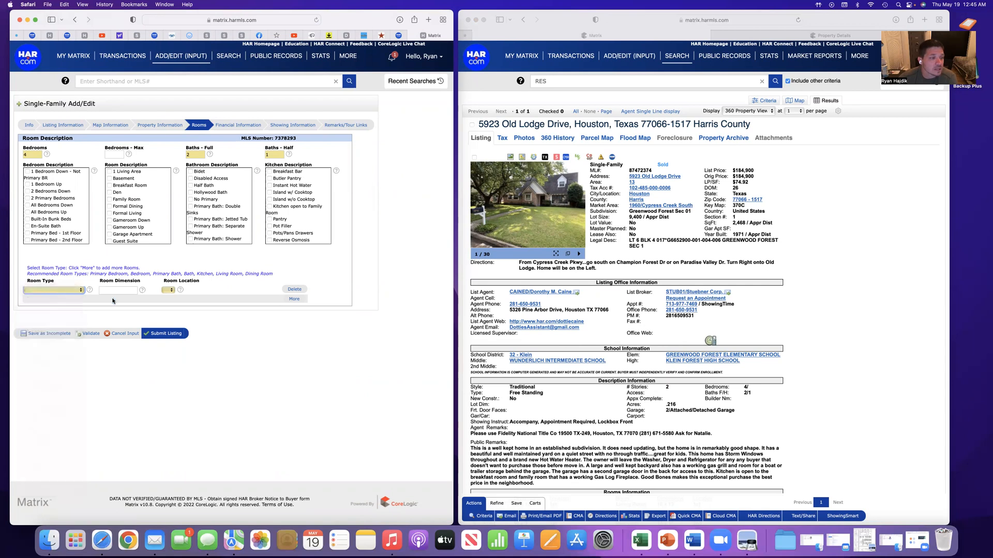
pyautogui.click(62, 294)
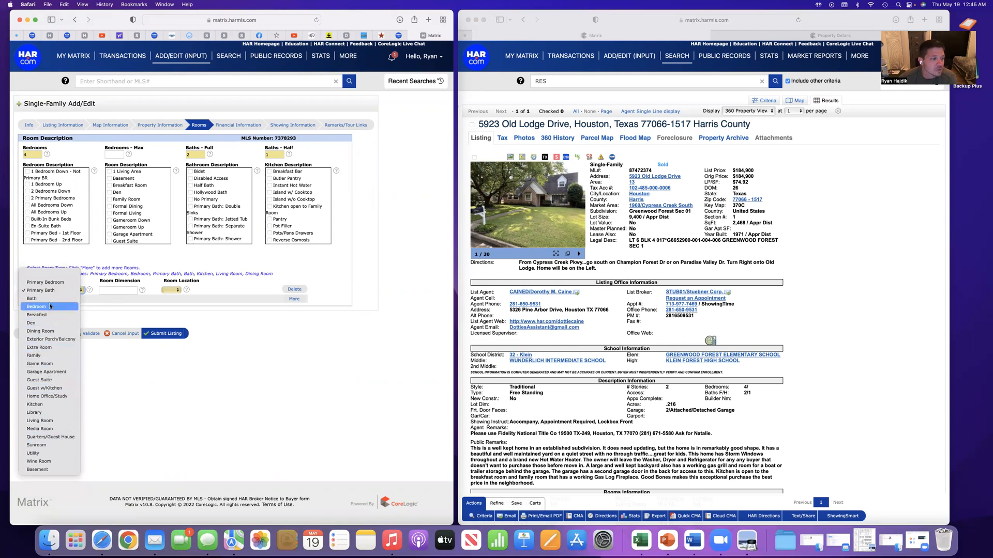
pyautogui.click(53, 285)
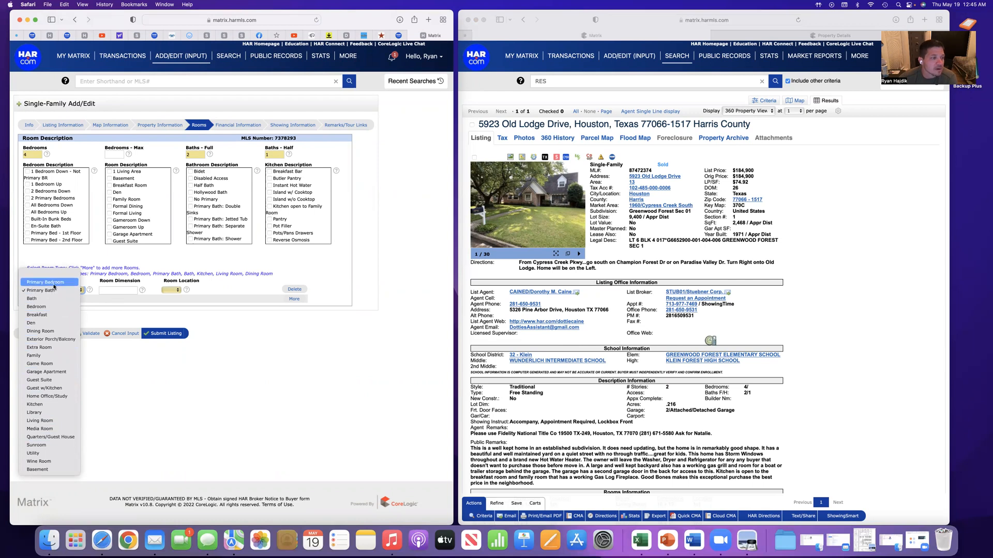
# Set the primary bedroom's location to 1st and add another blank room entry
pyautogui.click(172, 290)
pyautogui.click(171, 299)
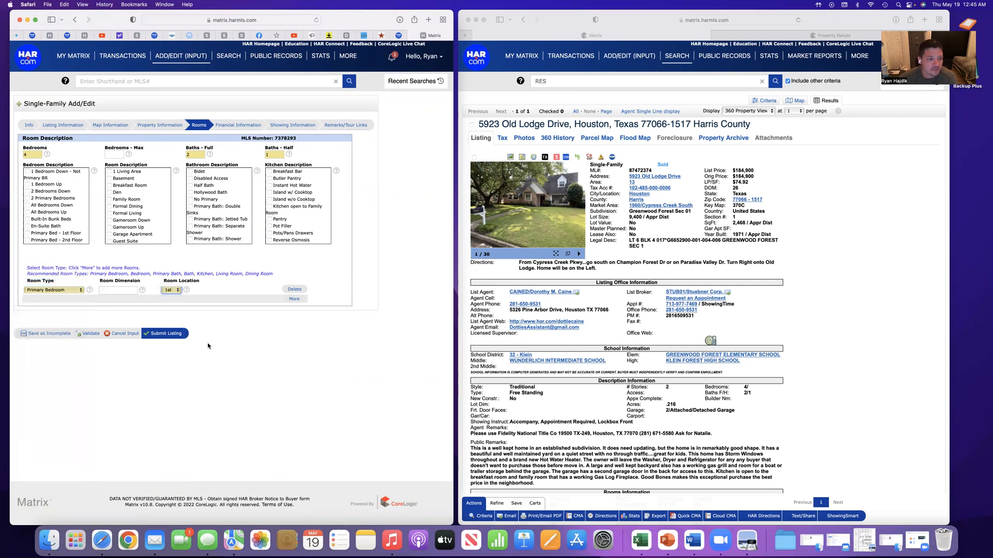
pyautogui.click(294, 298)
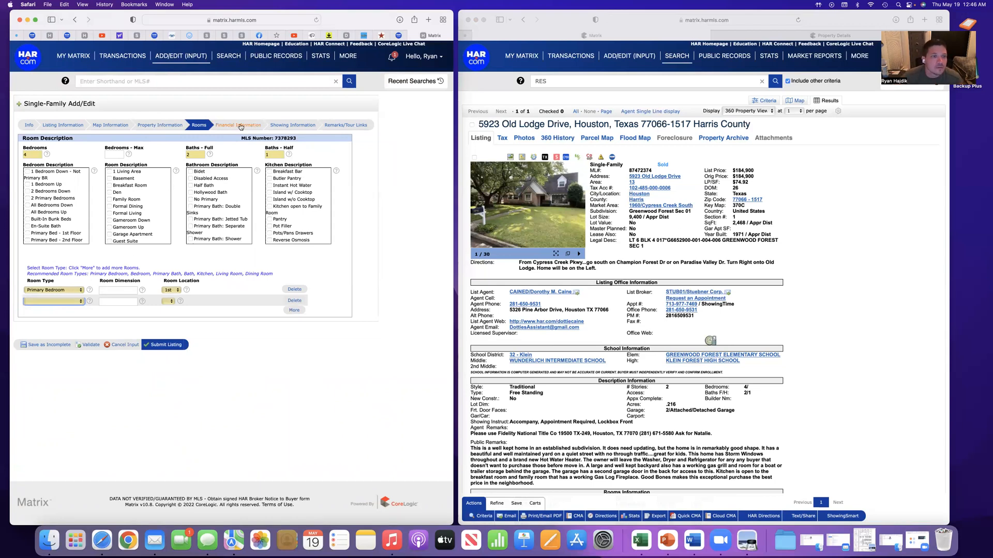
# Open the listing's Financial Information section and examine the sold listing from its property details down to its HOA and maintenance fee entries
pyautogui.click(241, 125)
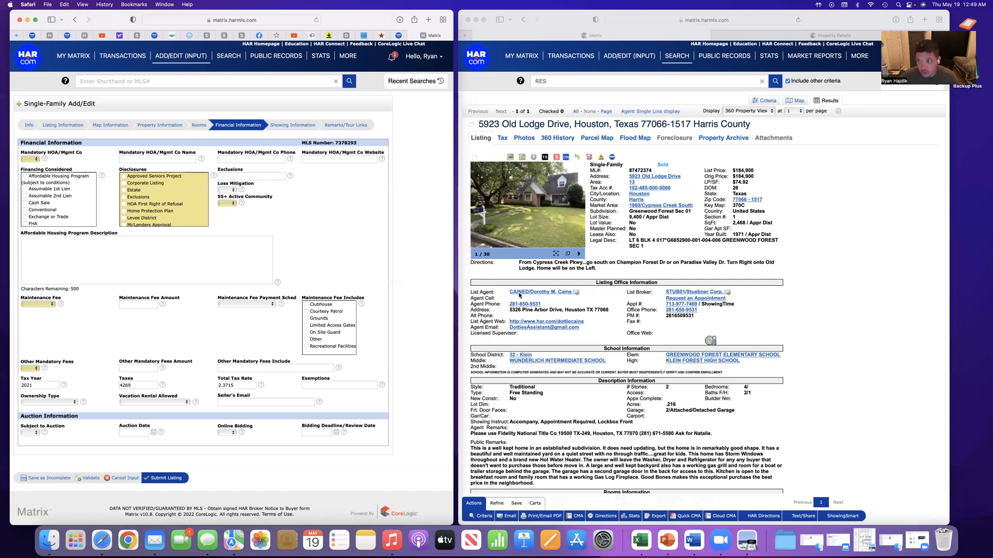
pyautogui.scroll(-2, 520, 295)
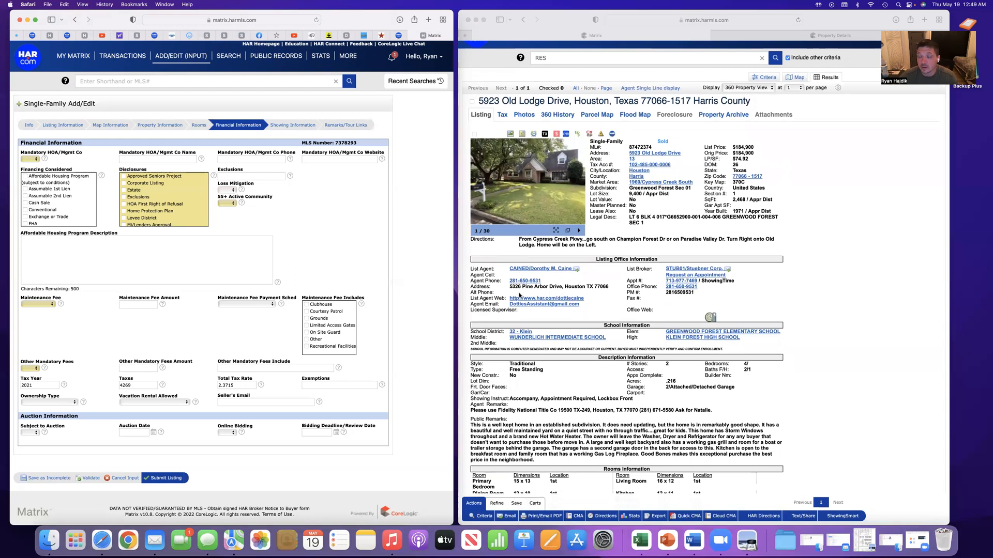
pyautogui.scroll(-5, 519, 295)
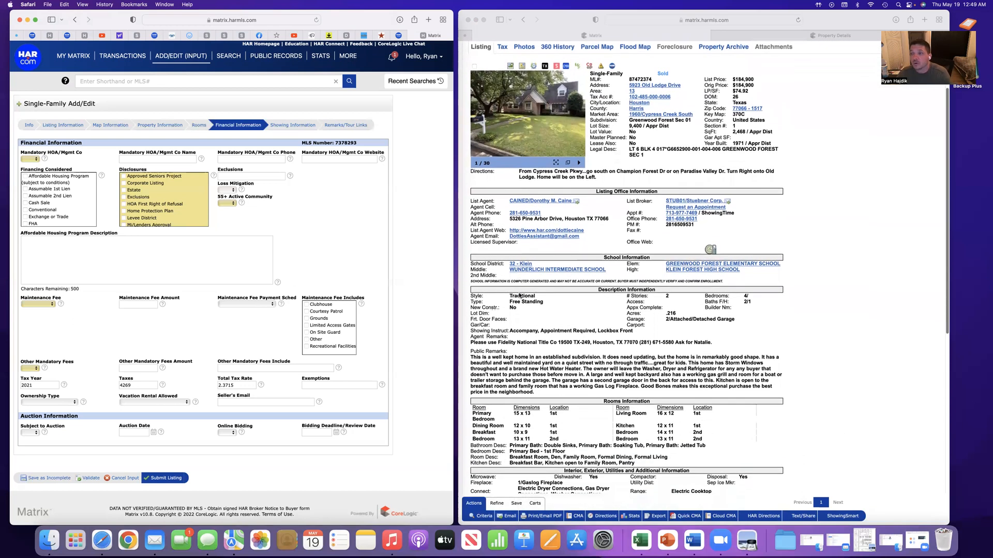
pyautogui.scroll(-10, 519, 295)
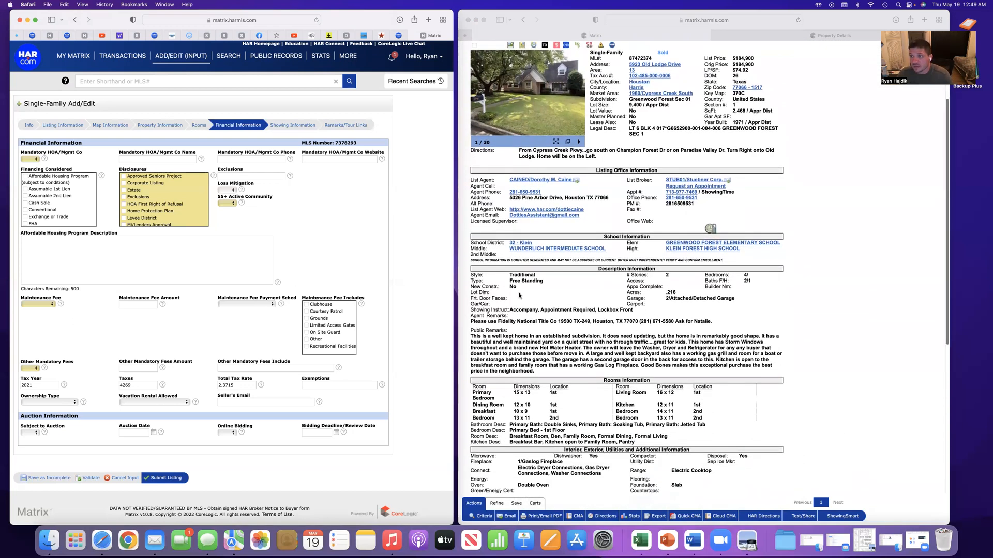
pyautogui.scroll(-14, 520, 296)
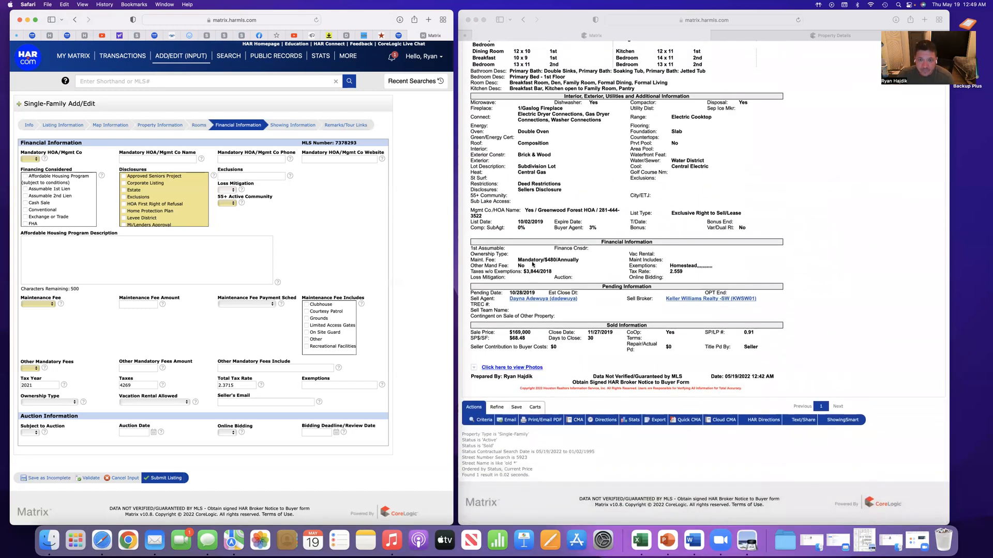
pyautogui.scroll(1, 553, 264)
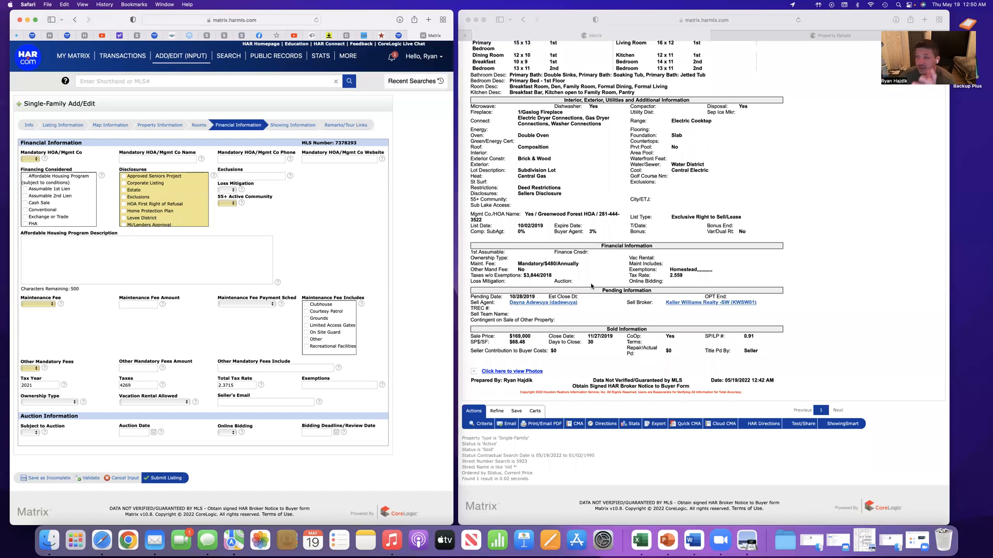
pyautogui.scroll(5, 590, 284)
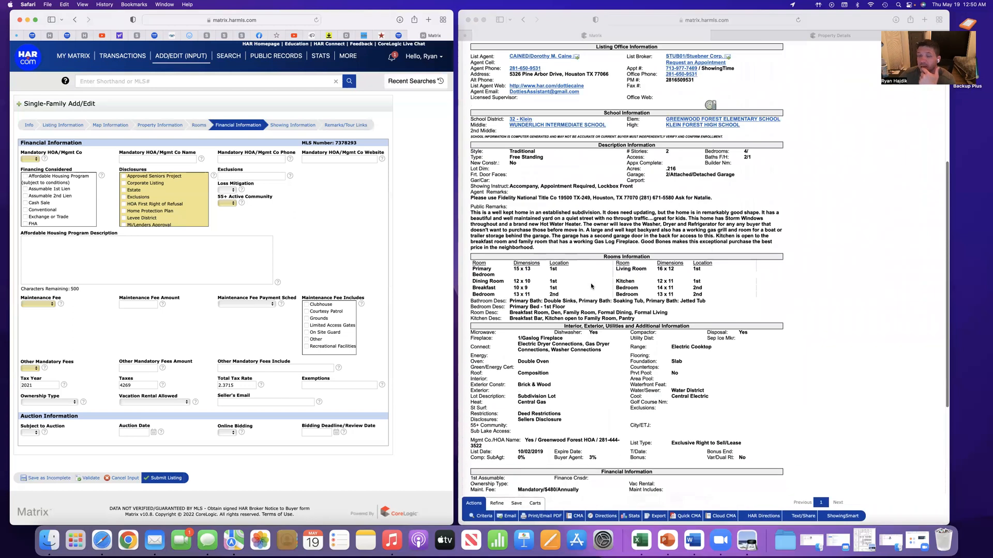
pyautogui.scroll(4, 591, 286)
pyautogui.scroll(1, 591, 283)
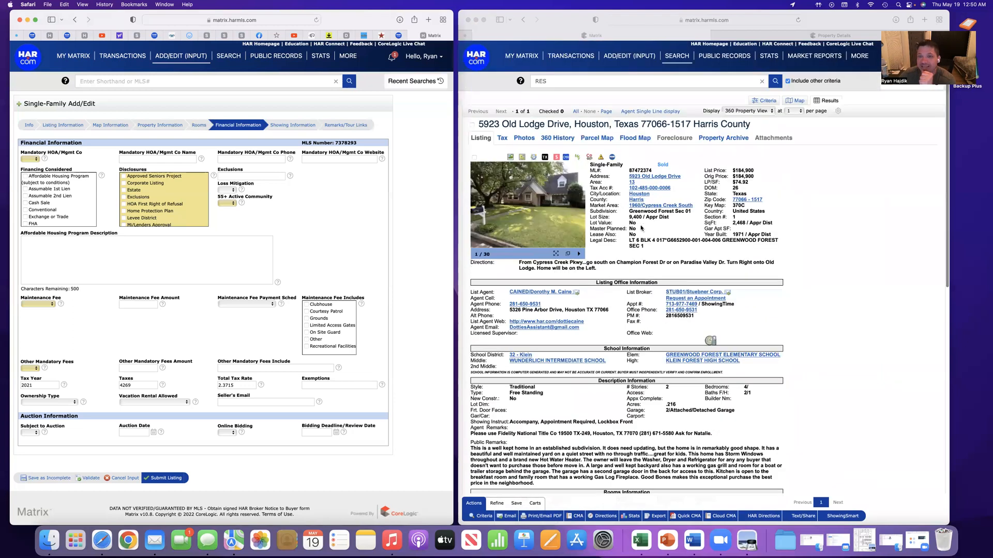
# Highlight the Greenwood Forest subdivision name in the sold listing and check it against that listing's HOA and financial details
pyautogui.click(629, 214)
pyautogui.moveTo(629, 214); pyautogui.dragTo(666, 211)
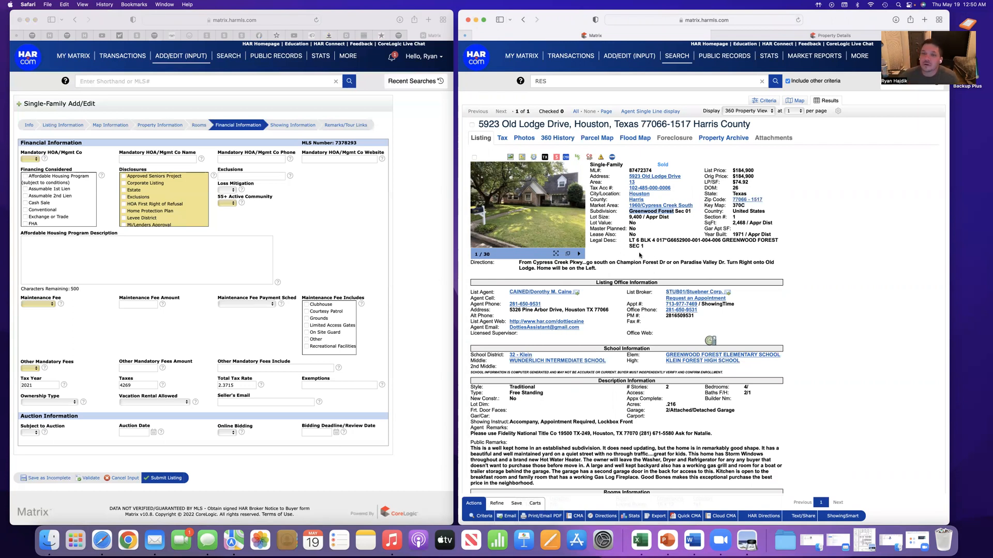
pyautogui.scroll(-10, 589, 341)
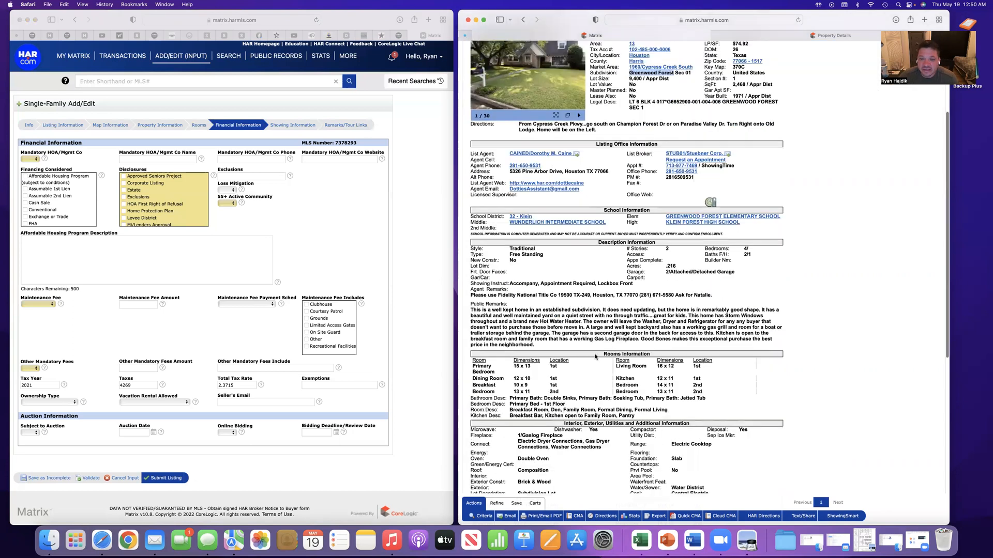
pyautogui.scroll(-3, 592, 324)
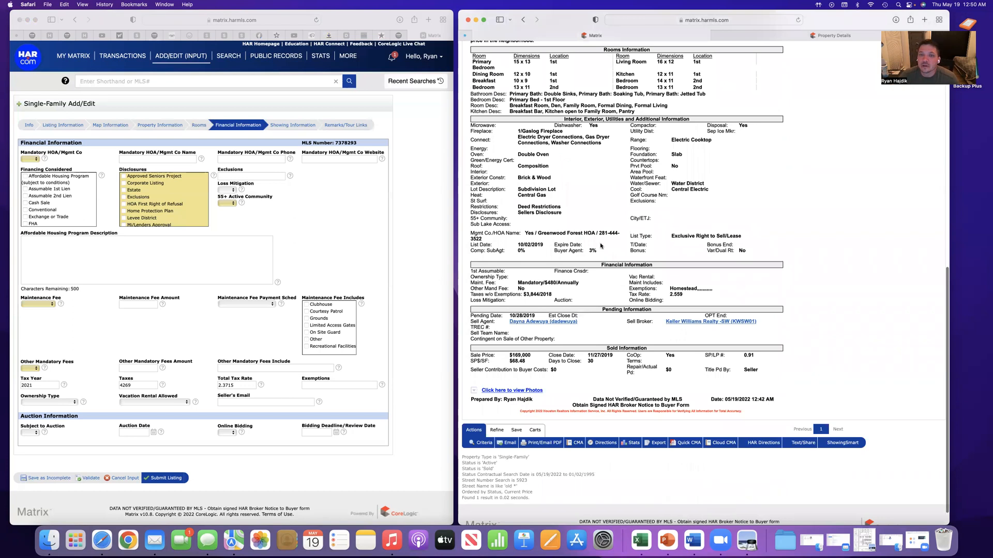
pyautogui.scroll(15, 604, 247)
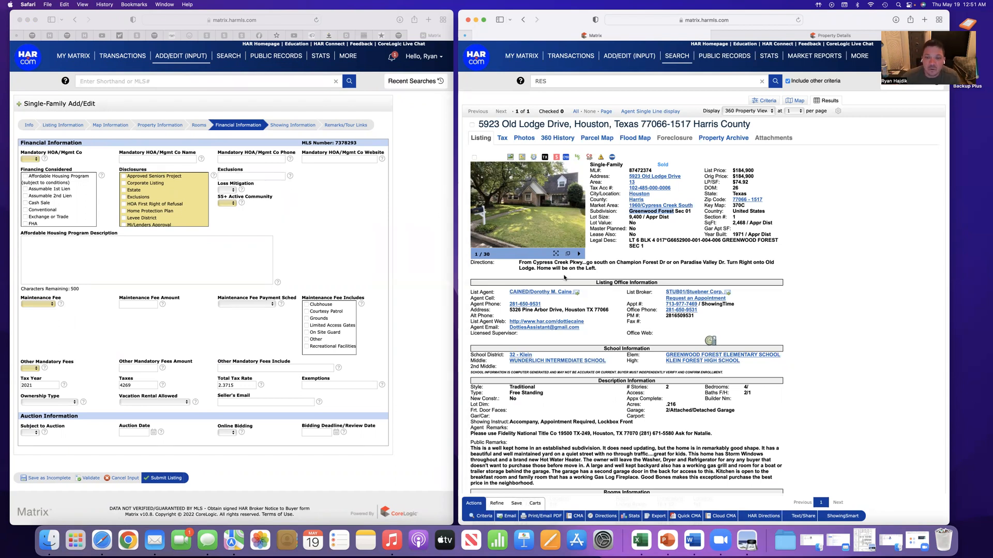
pyautogui.scroll(-10, 570, 294)
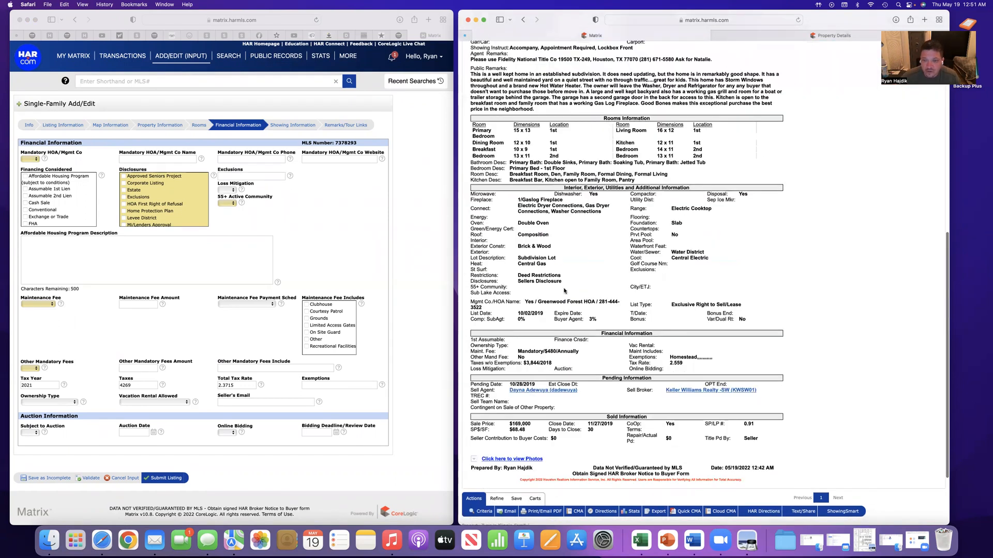
pyautogui.scroll(-3, 570, 290)
pyautogui.scroll(10, 576, 266)
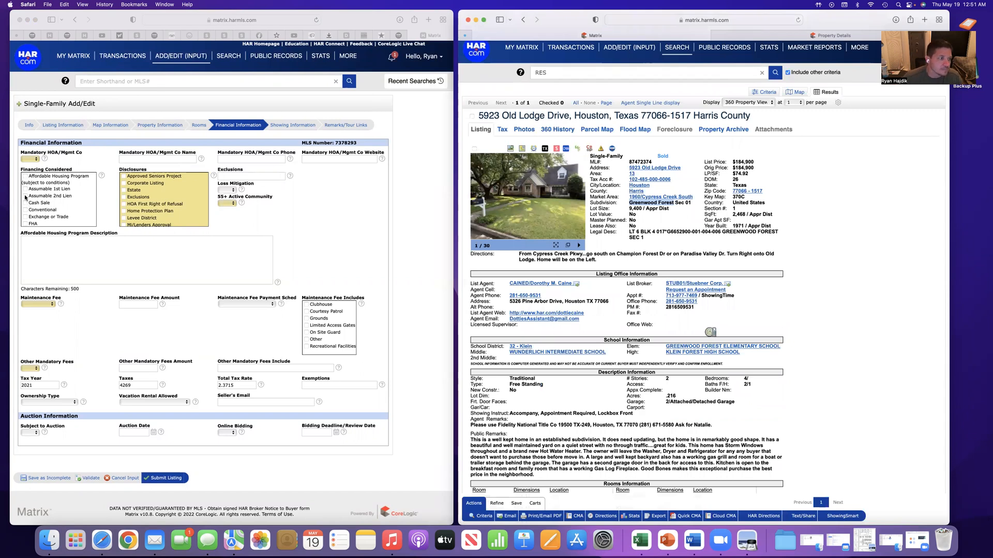
# Set Mandatory HOA/Mgmt Co to Yes and copy the name Greenwood Forest HOA from the sold listing into its name field
pyautogui.click(35, 162)
pyautogui.press('y')
pyautogui.click(137, 160)
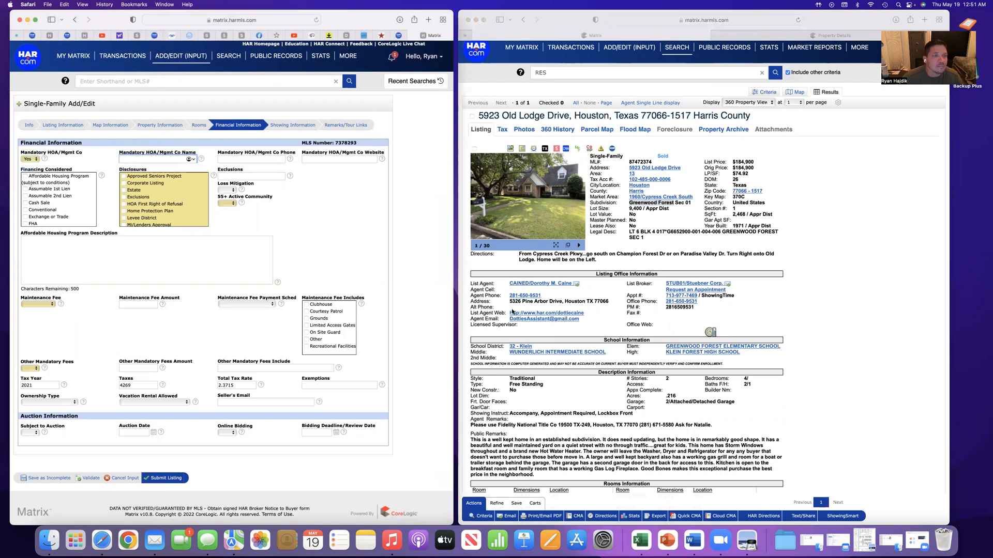
pyautogui.scroll(-5, 551, 345)
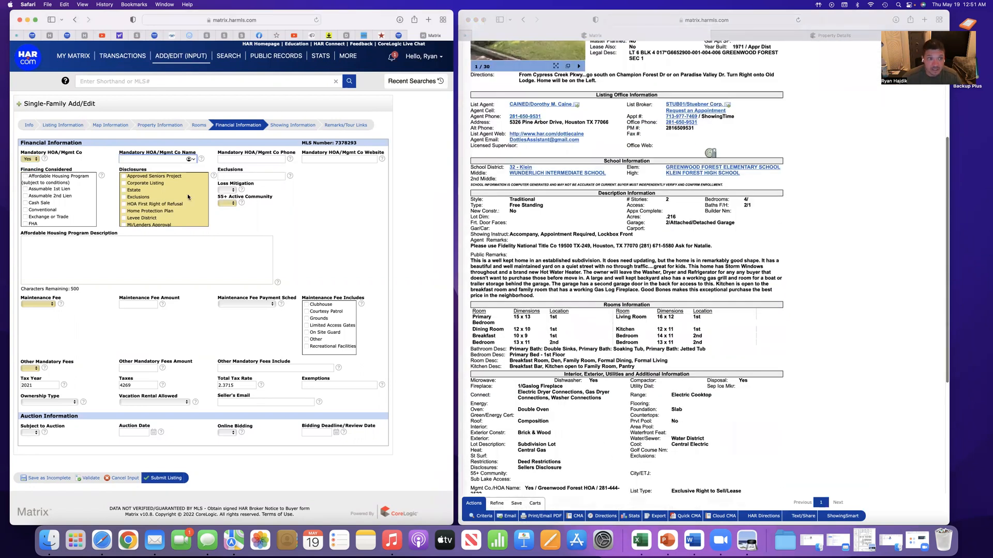
pyautogui.scroll(-3, 521, 342)
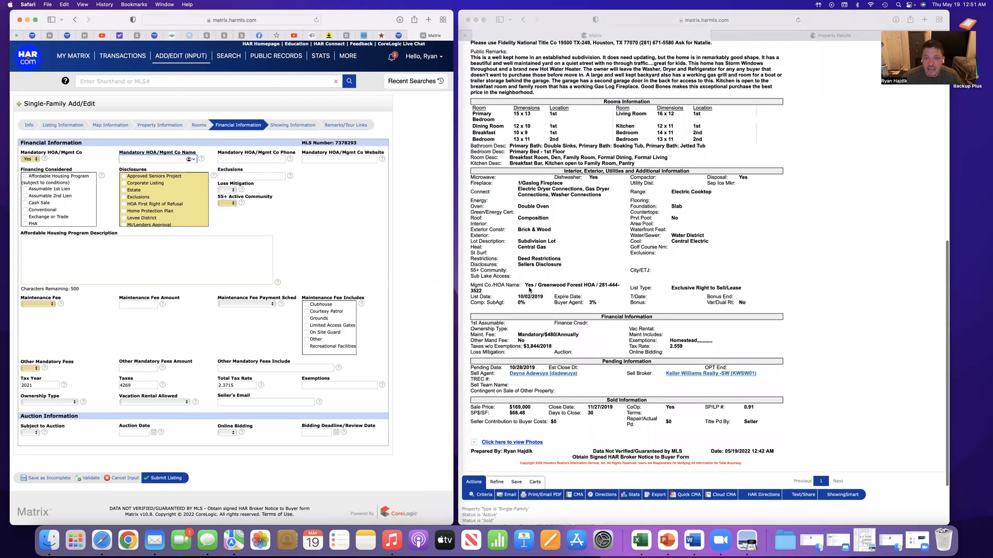
pyautogui.scroll(-3, 531, 280)
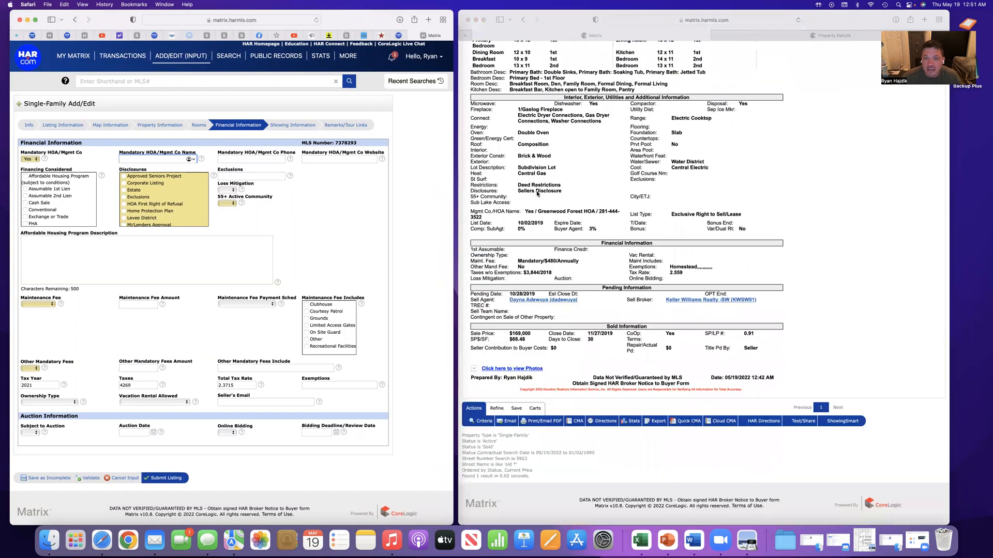
pyautogui.click(538, 211)
pyautogui.moveTo(538, 212); pyautogui.dragTo(595, 212)
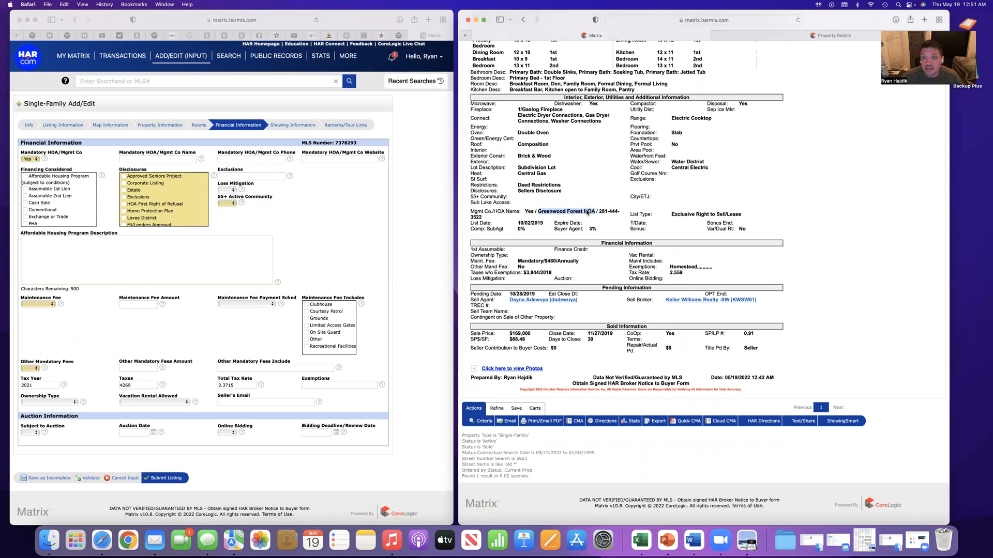
pyautogui.rightClick(588, 212)
pyautogui.click(610, 245)
pyautogui.click(154, 158)
pyautogui.rightClick(154, 157)
pyautogui.click(166, 170)
pyautogui.click(345, 211)
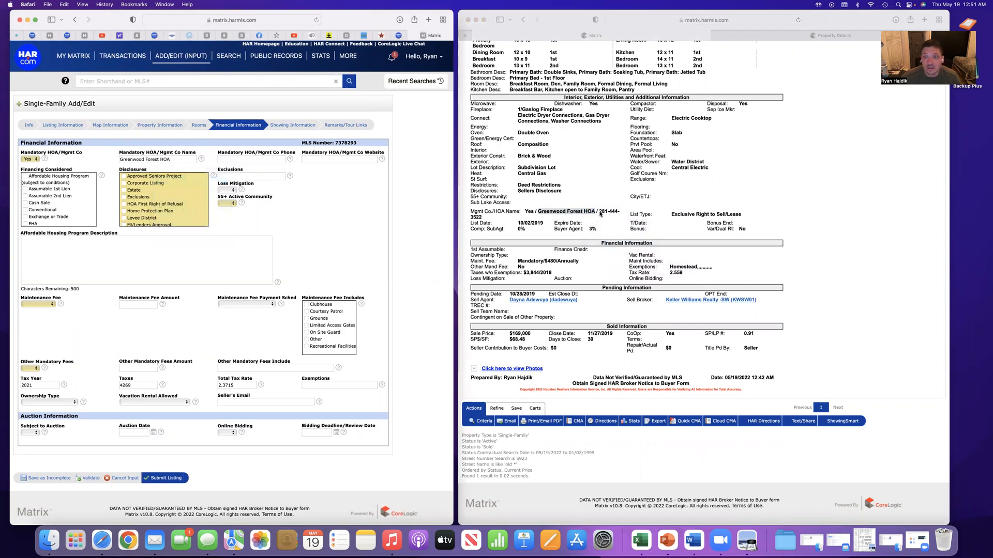
# Copy the HOA's phone number from the sold listing into the Mandatory HOA/Mgmt Co Phone field
pyautogui.moveTo(598, 211); pyautogui.dragTo(620, 218)
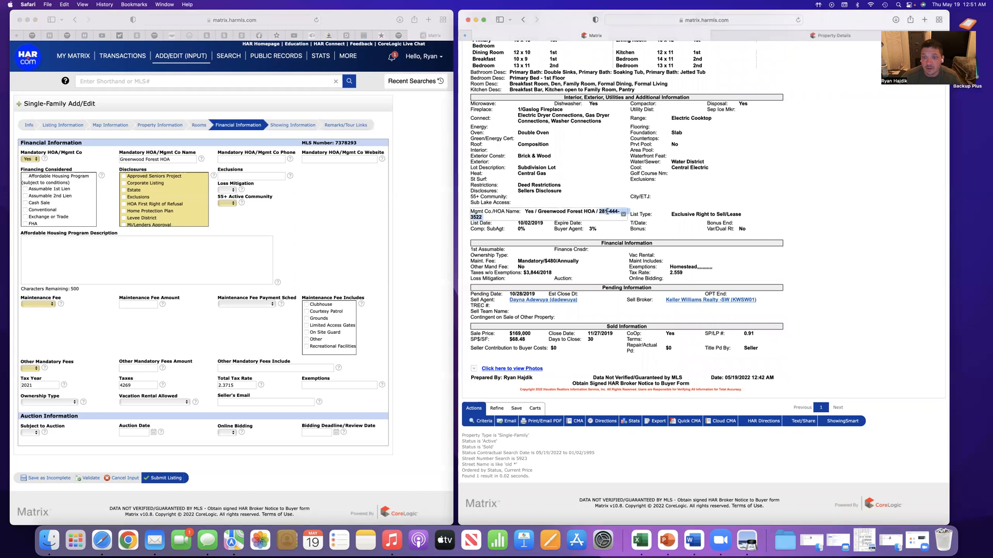
pyautogui.rightClick(608, 212)
pyautogui.click(634, 247)
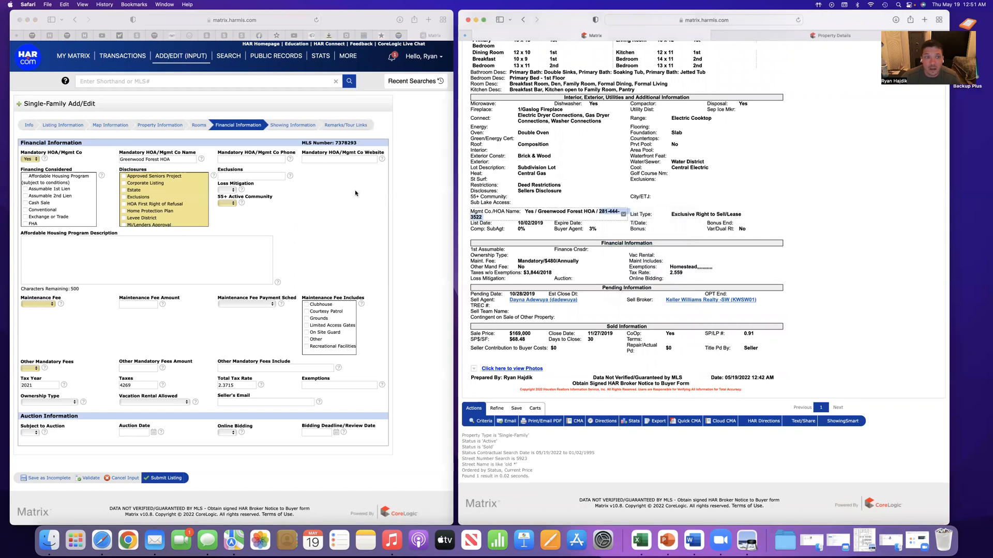
pyautogui.click(227, 159)
pyautogui.rightClick(228, 160)
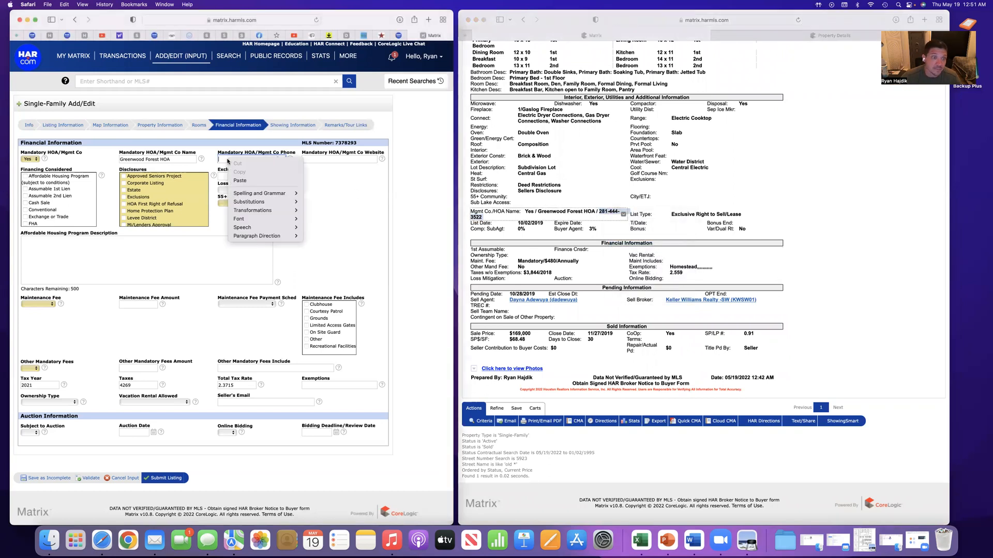
pyautogui.click(253, 181)
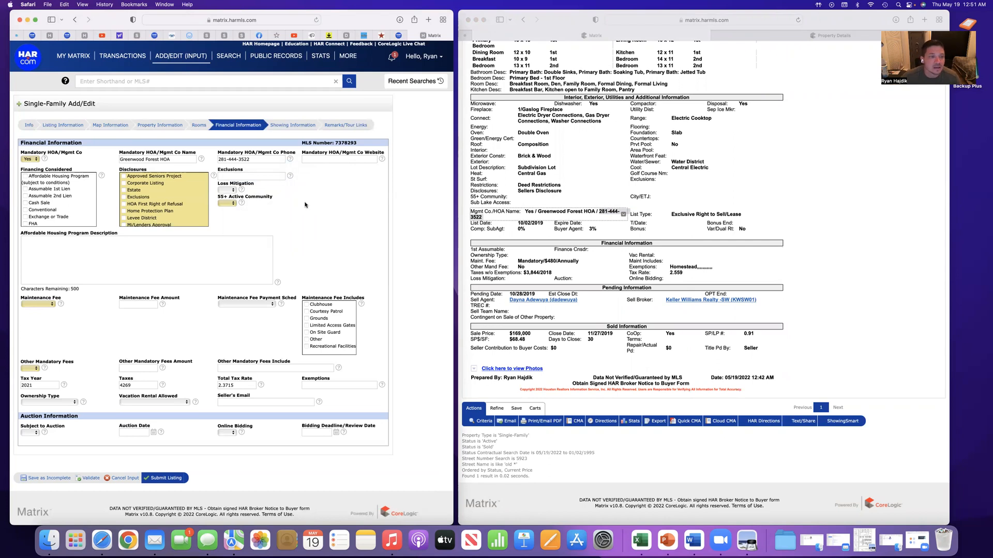
# Enter the fridge and washer as exclusions in the financial information
pyautogui.click(252, 177)
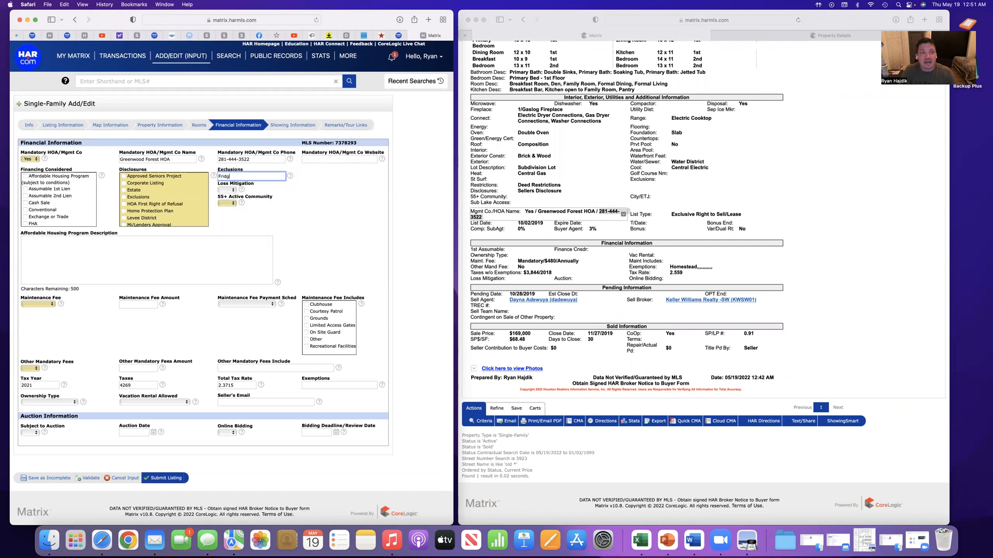
pyautogui.write('Fridge, washer and dryer')
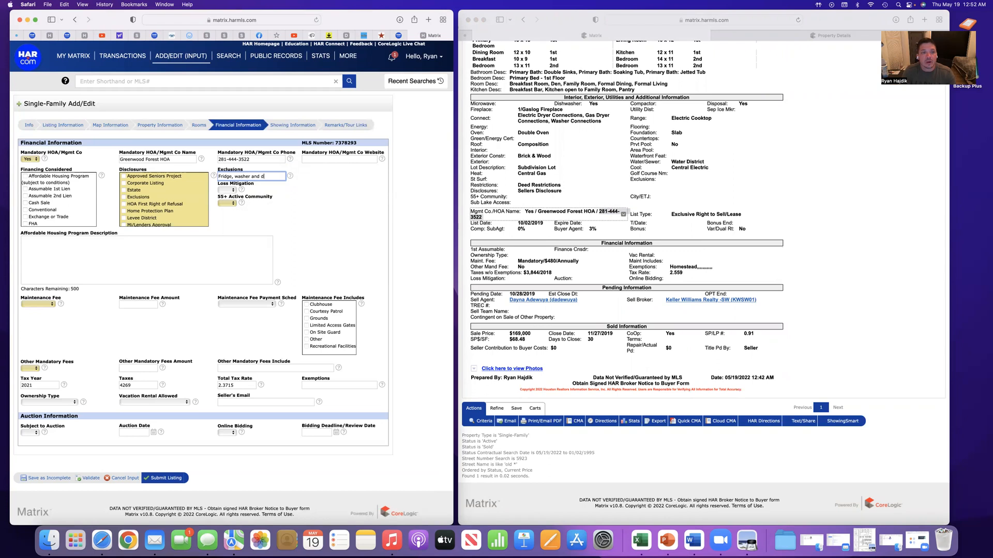
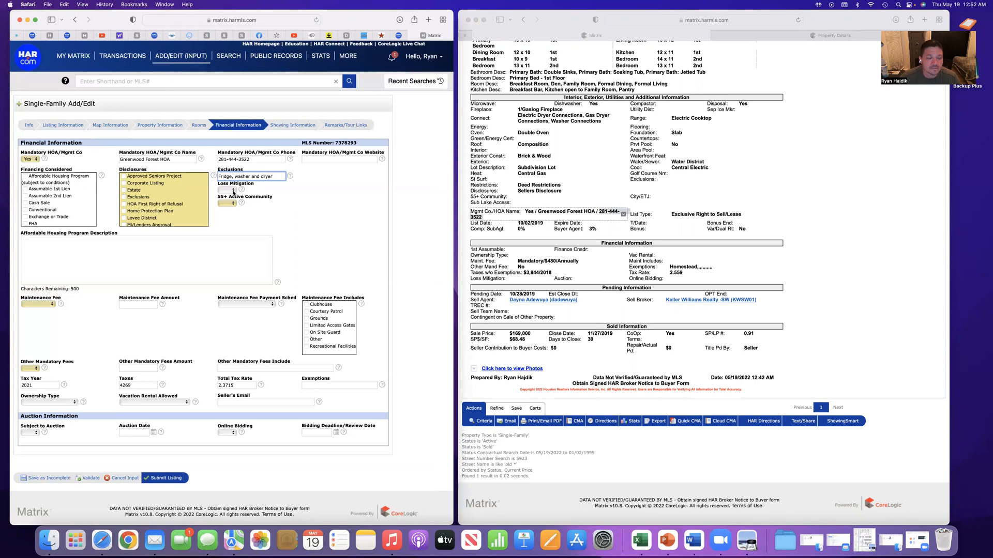
# Set Loss Mitigation to No and mark Cash Sale, Conventional, FHA and VA as the financing considered
pyautogui.click(233, 192)
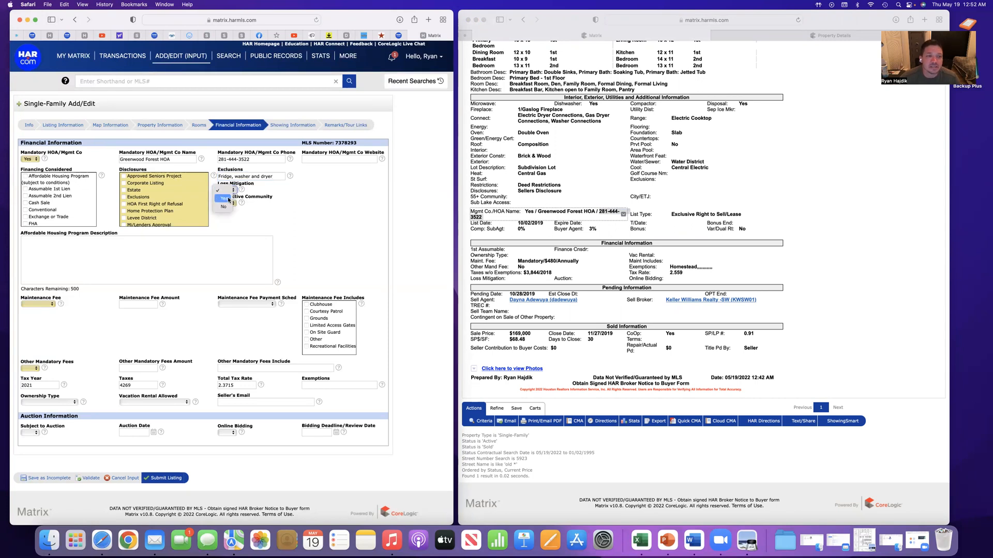
pyautogui.click(223, 207)
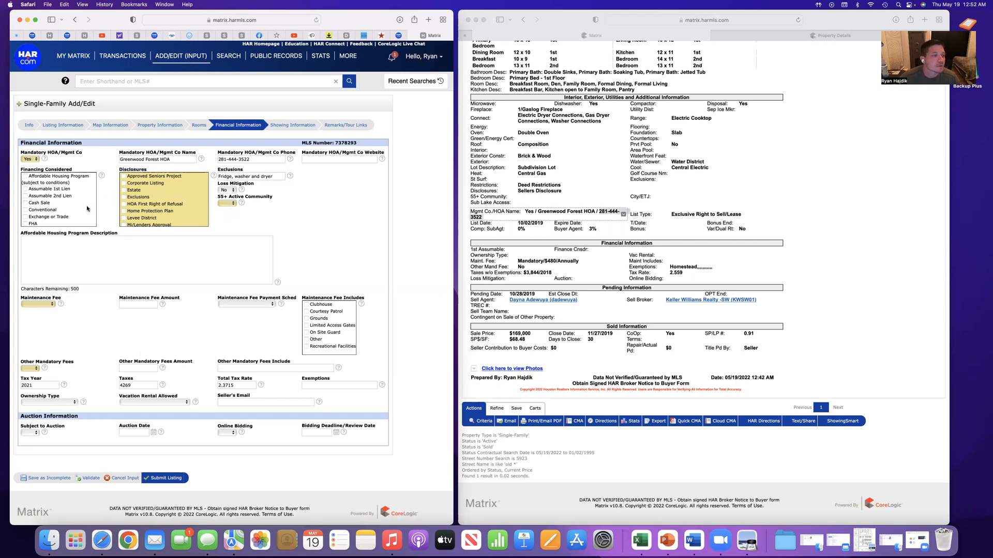
pyautogui.click(25, 203)
pyautogui.click(25, 210)
pyautogui.scroll(-5, 46, 203)
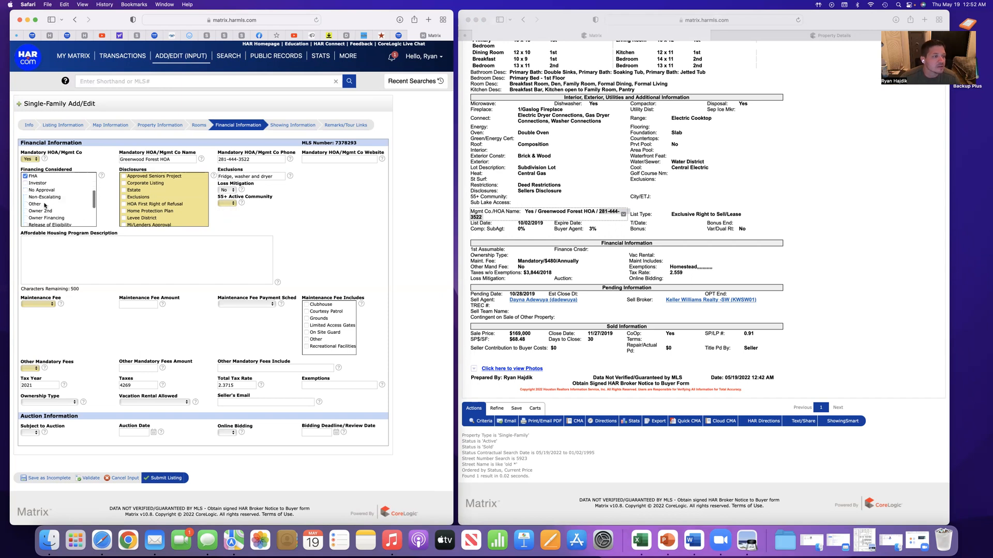
pyautogui.scroll(-5, 45, 207)
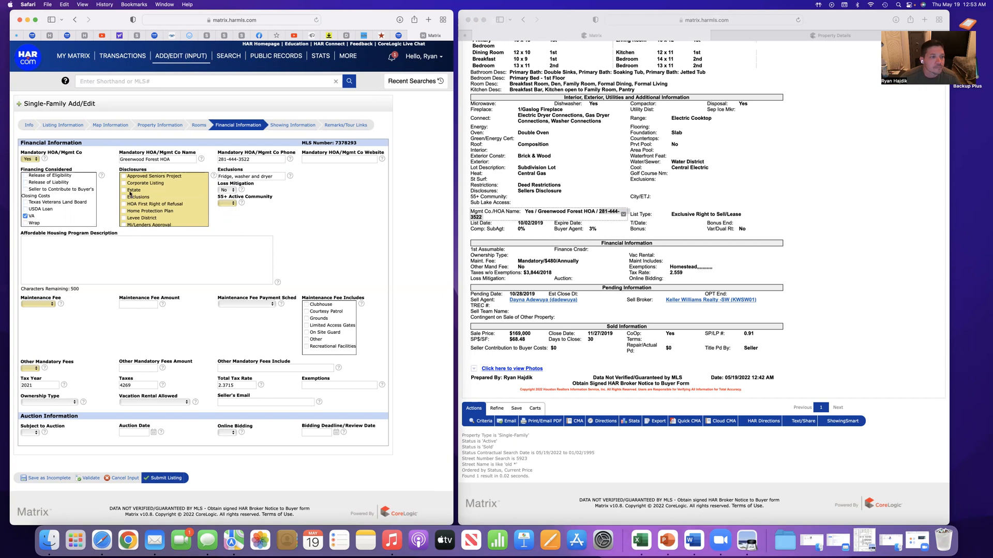
# Mark Sellers Disclosure in the listing's disclosures and review the exclusions entry
pyautogui.scroll(-6, 128, 205)
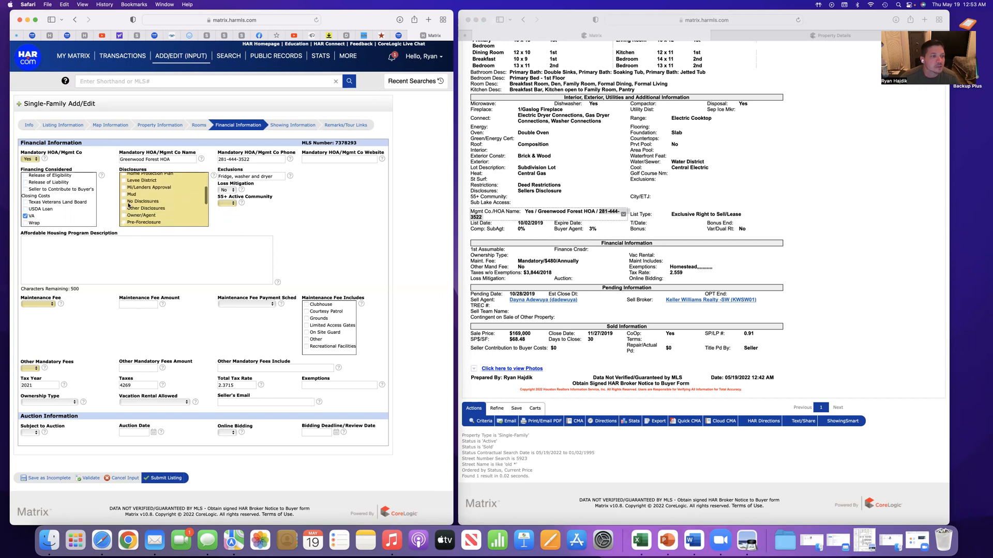
pyautogui.scroll(-3, 128, 205)
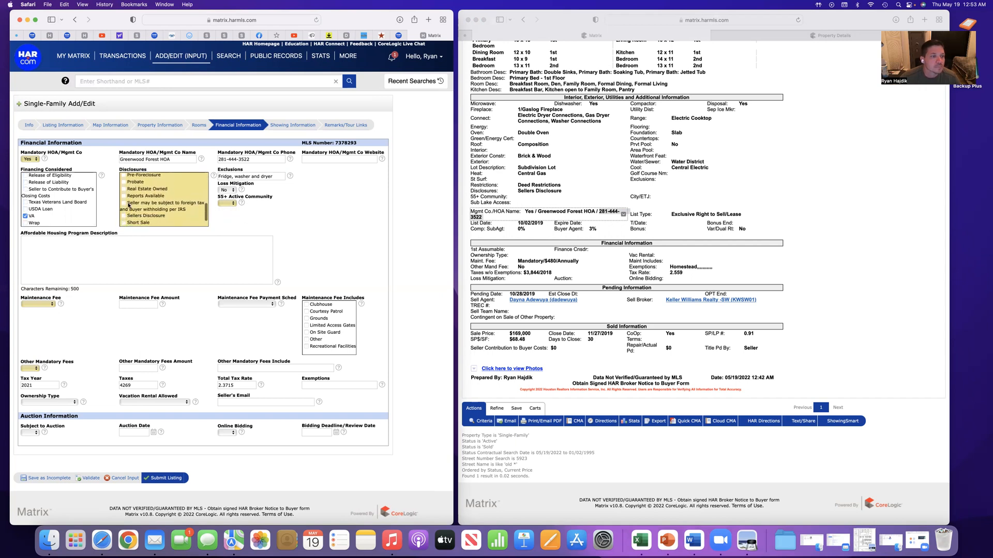
pyautogui.click(124, 205)
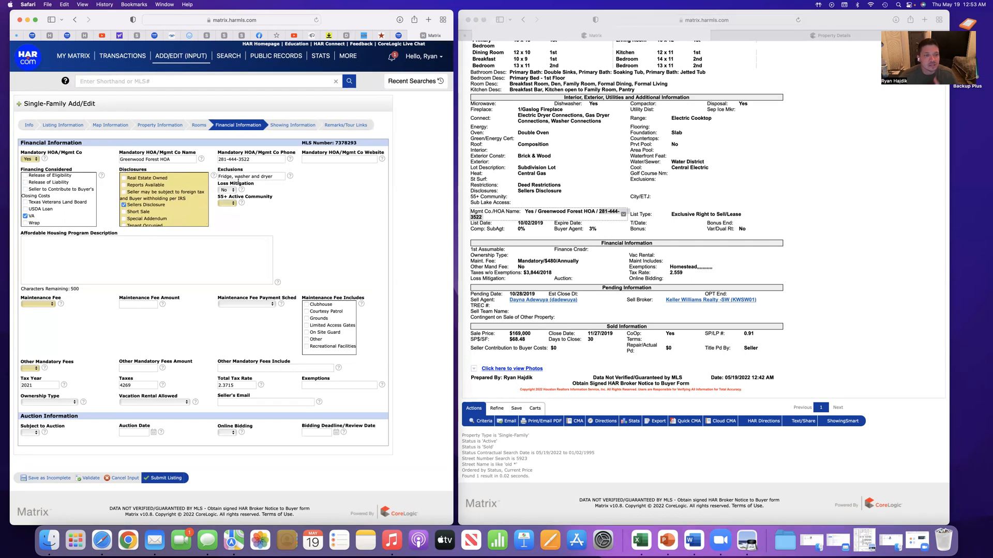
pyautogui.moveTo(274, 177); pyautogui.dragTo(220, 176)
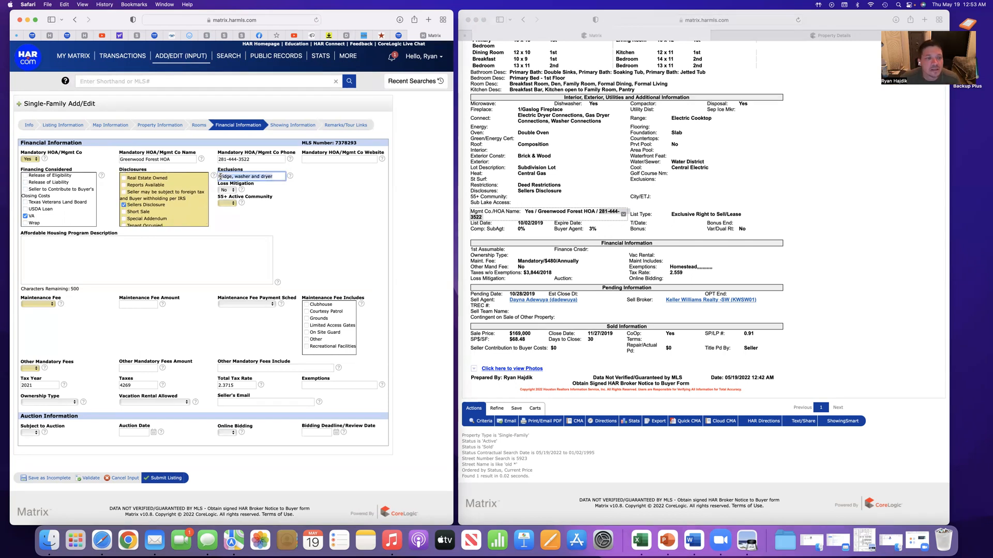
pyautogui.click(314, 200)
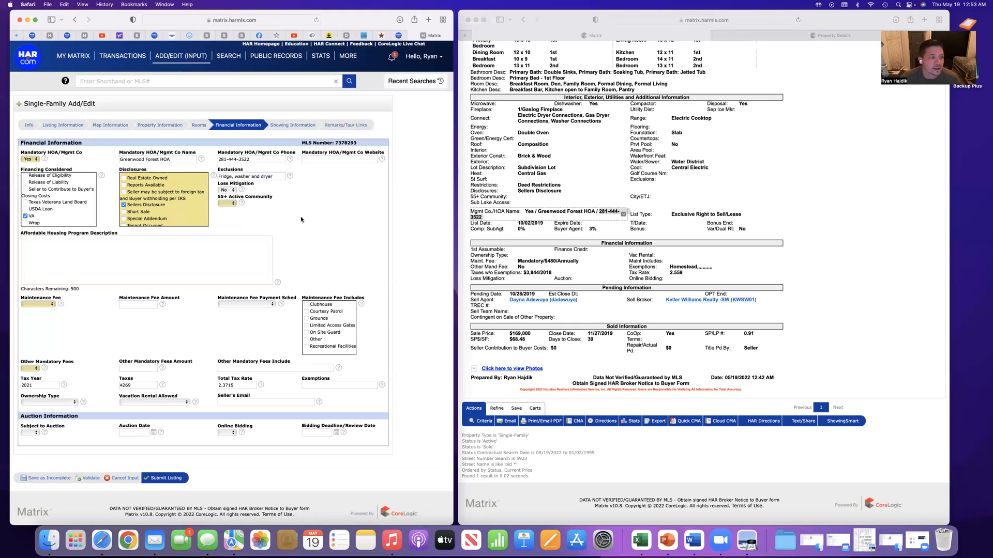
# Set the maintenance fee to Mandatory with an amount of 480 paid Annually, following the sold listing
pyautogui.scroll(-1, 300, 228)
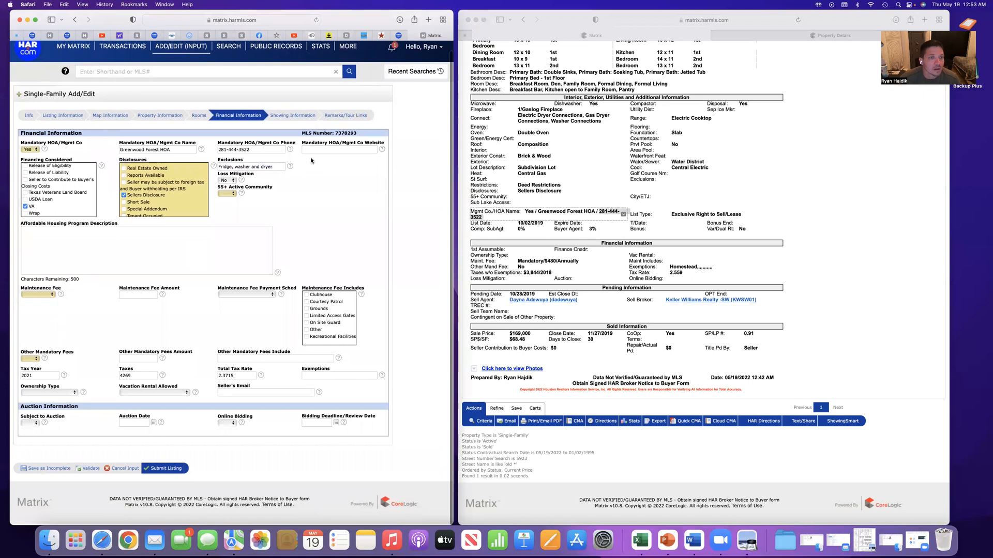
pyautogui.click(26, 294)
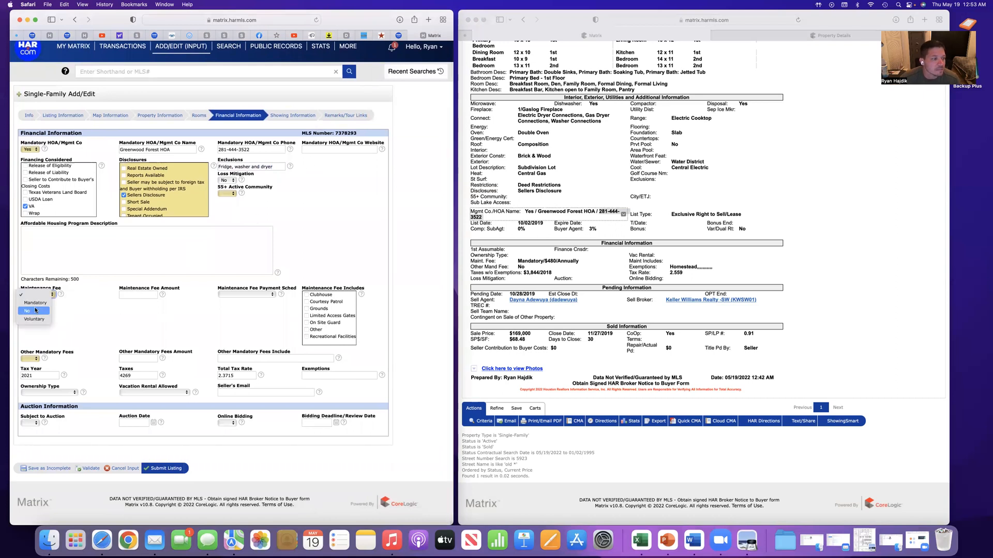
pyautogui.click(37, 304)
pyautogui.click(141, 295)
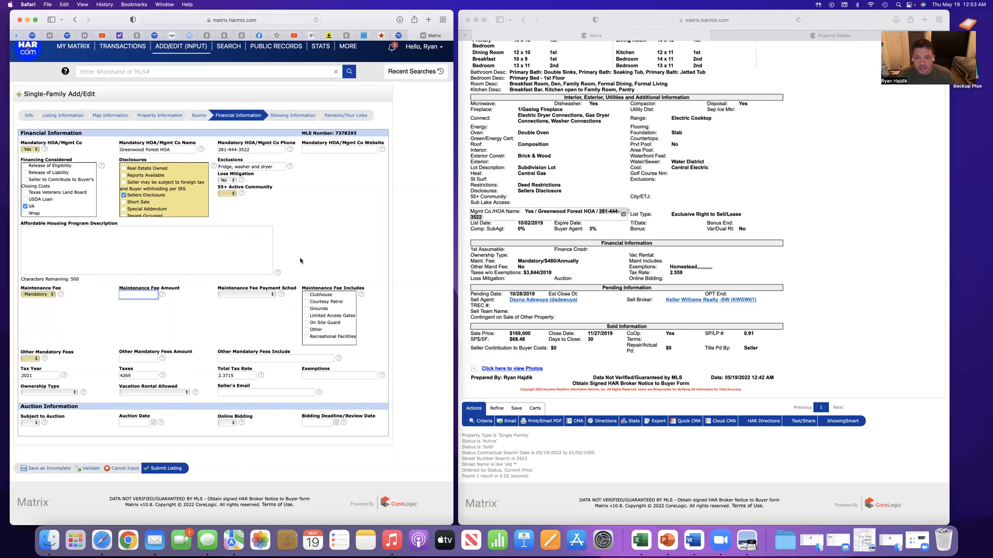
pyautogui.write('480')
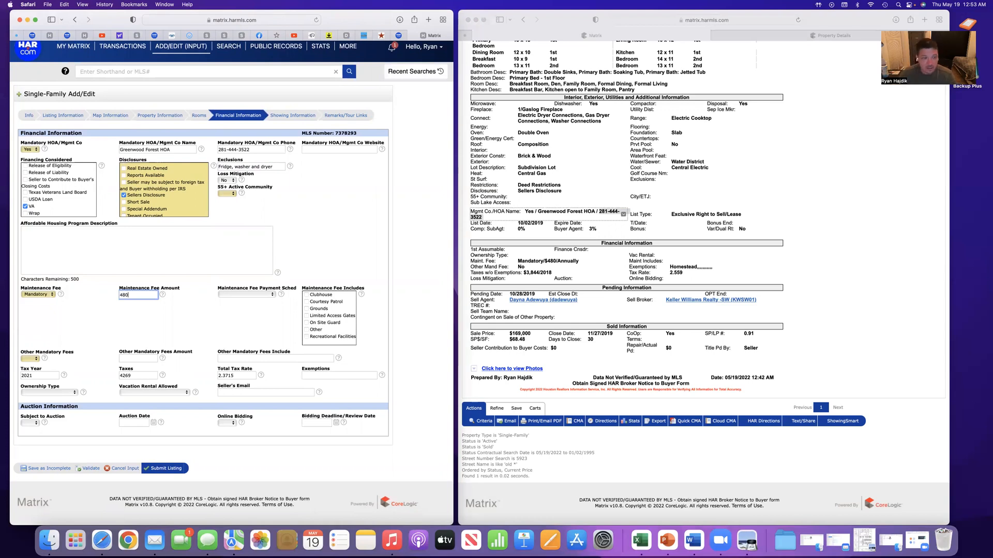
pyautogui.click(172, 313)
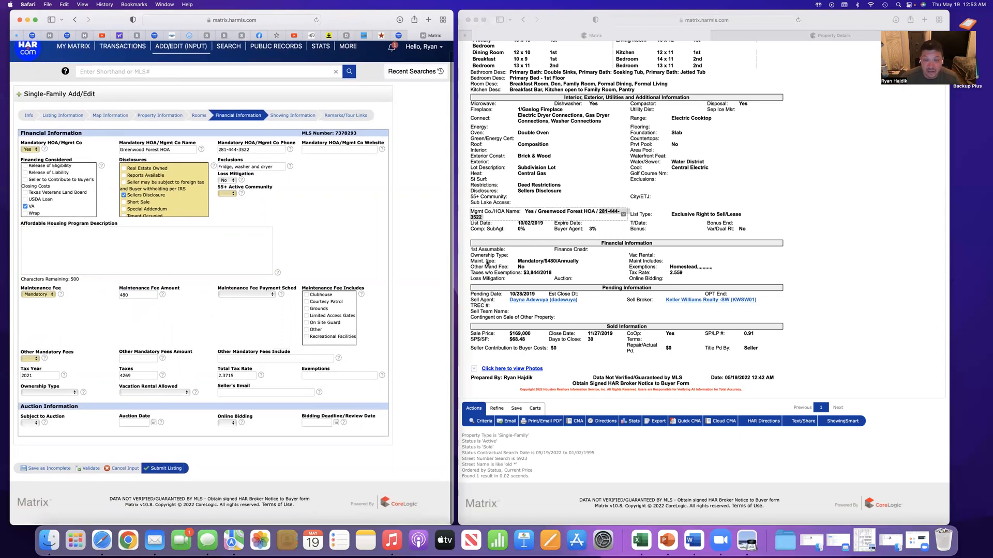
pyautogui.scroll(3, 487, 262)
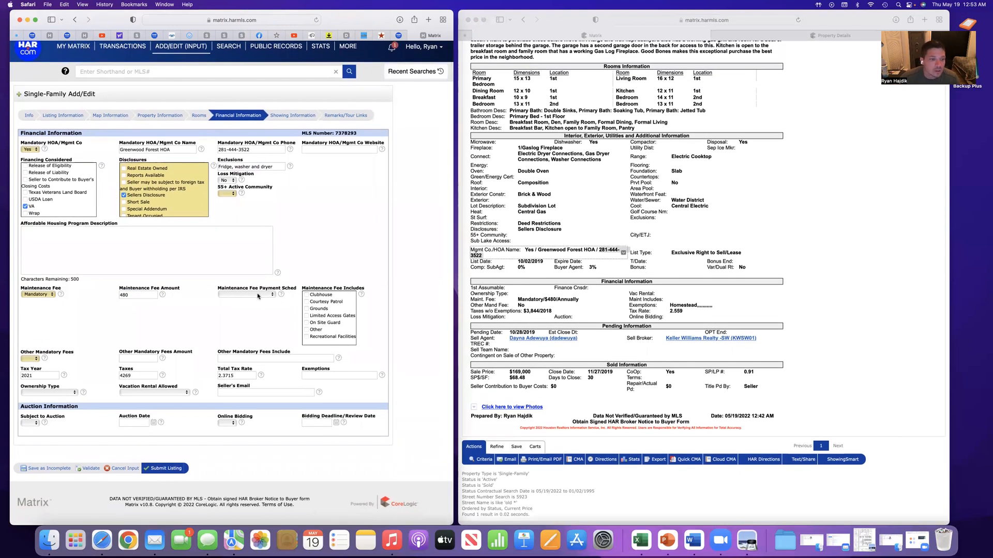
pyautogui.click(258, 295)
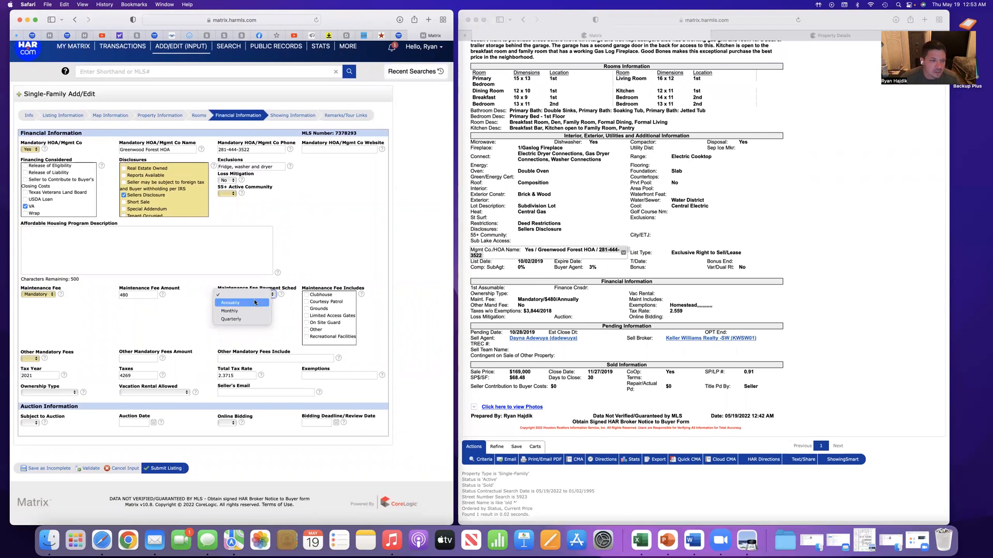
pyautogui.click(255, 302)
pyautogui.scroll(-1, 288, 317)
pyautogui.scroll(1, 297, 315)
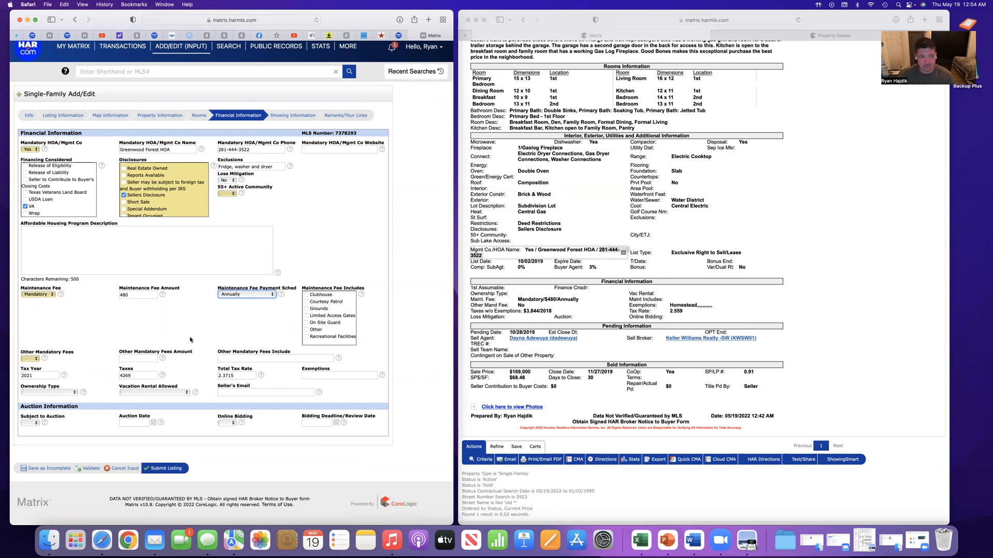
# Set Other Mandatory Fees to Yes and enter transfer as what those fees include
pyautogui.click(31, 359)
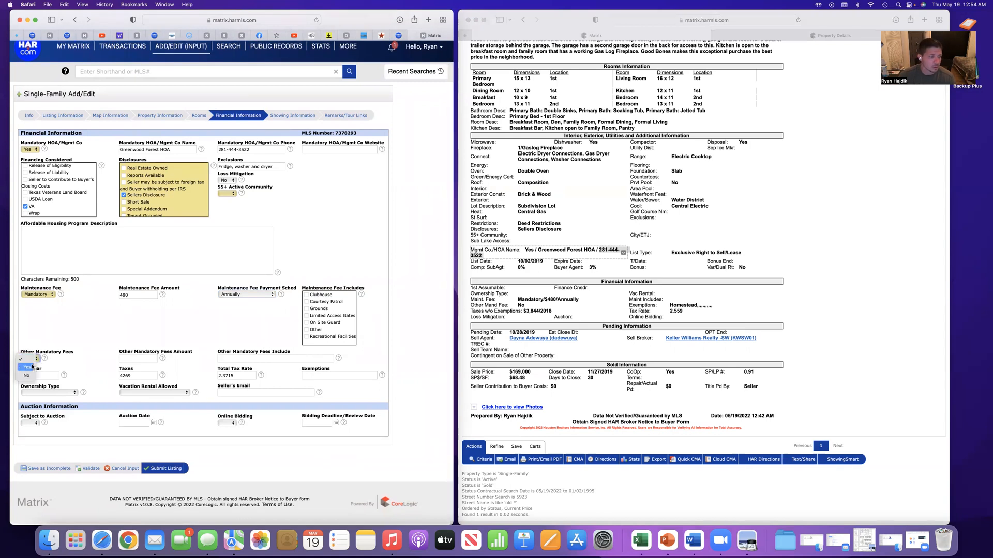
pyautogui.click(30, 367)
pyautogui.click(140, 359)
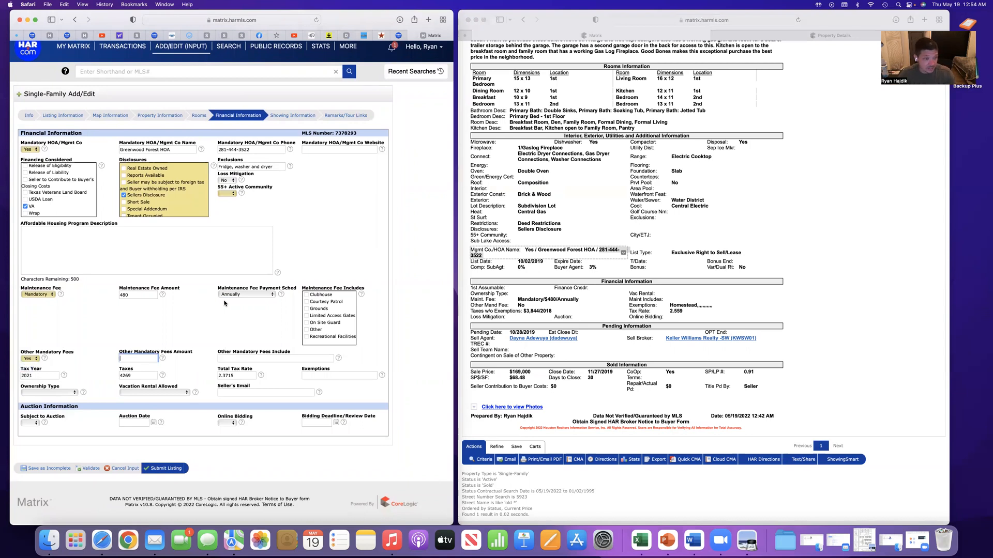
pyautogui.click(255, 357)
pyautogui.write('transfer')
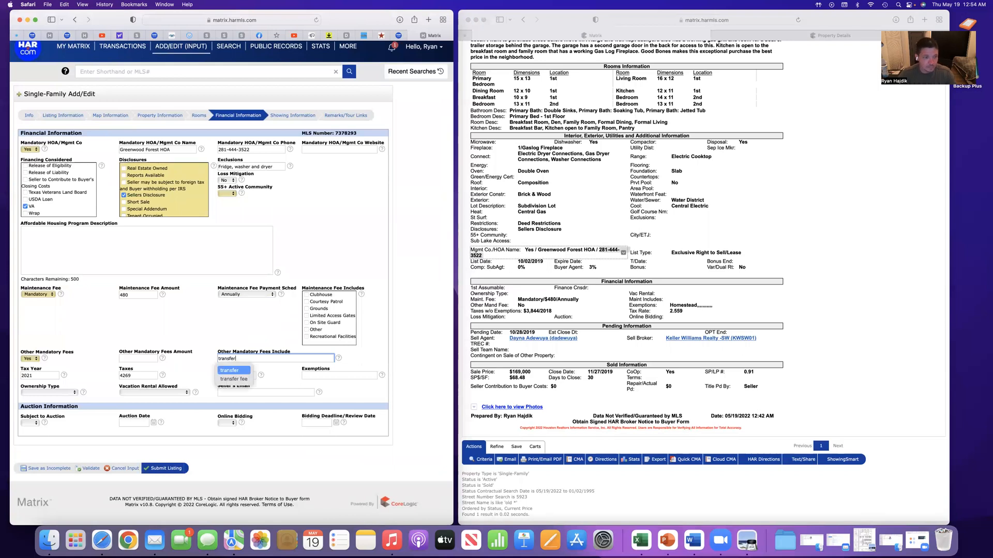
pyautogui.scroll(1, 249, 321)
pyautogui.click(249, 321)
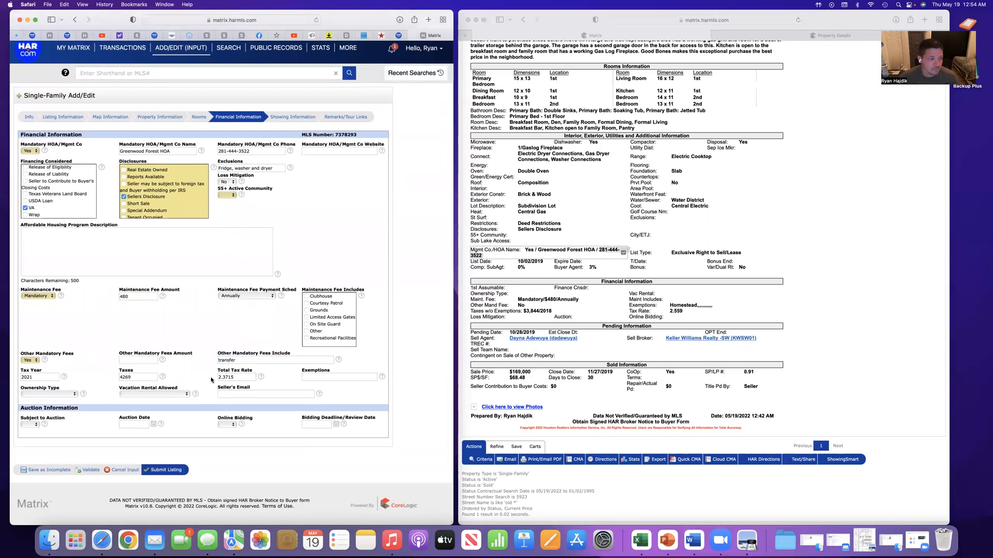
# Save the listing as incomplete and continue editing it
pyautogui.scroll(-1, 170, 409)
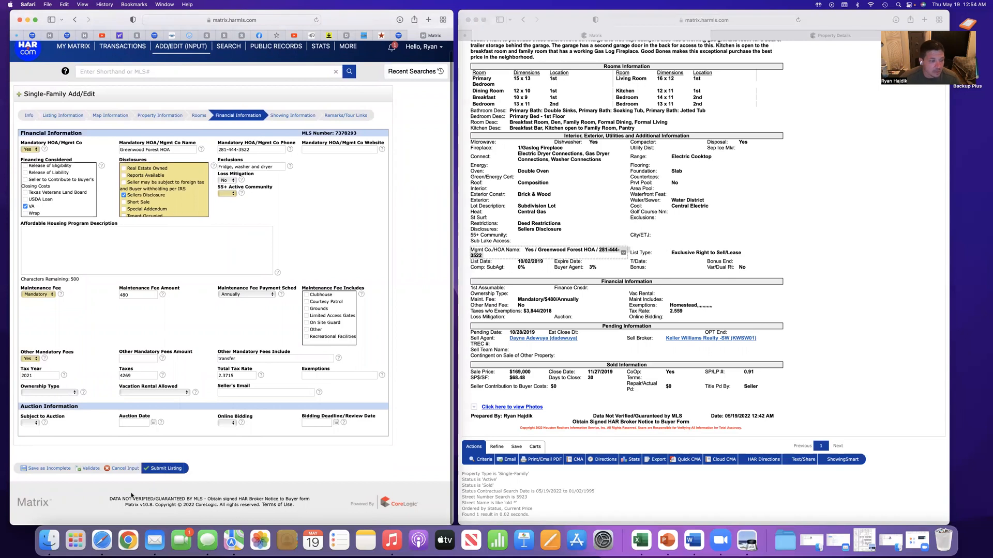
pyautogui.scroll(1, 131, 496)
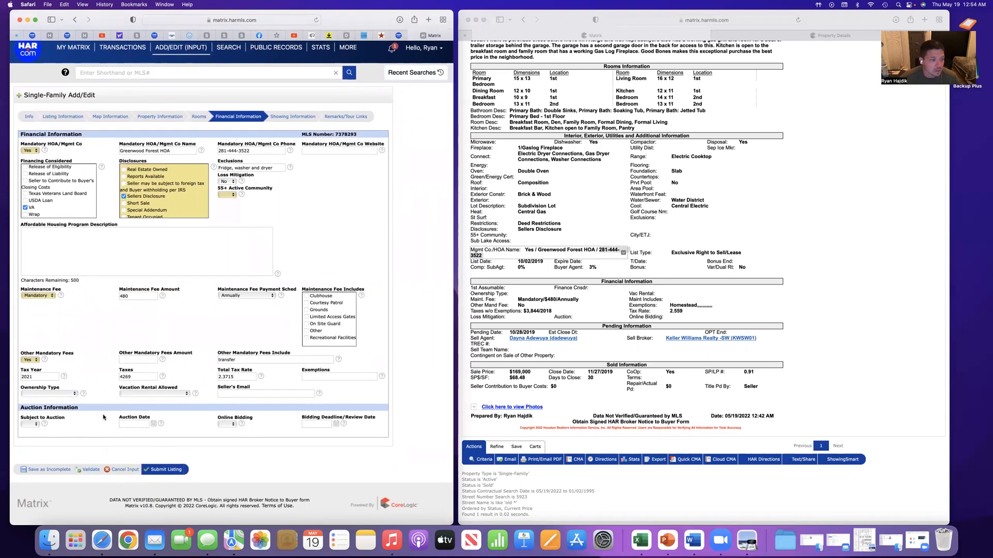
pyautogui.click(45, 470)
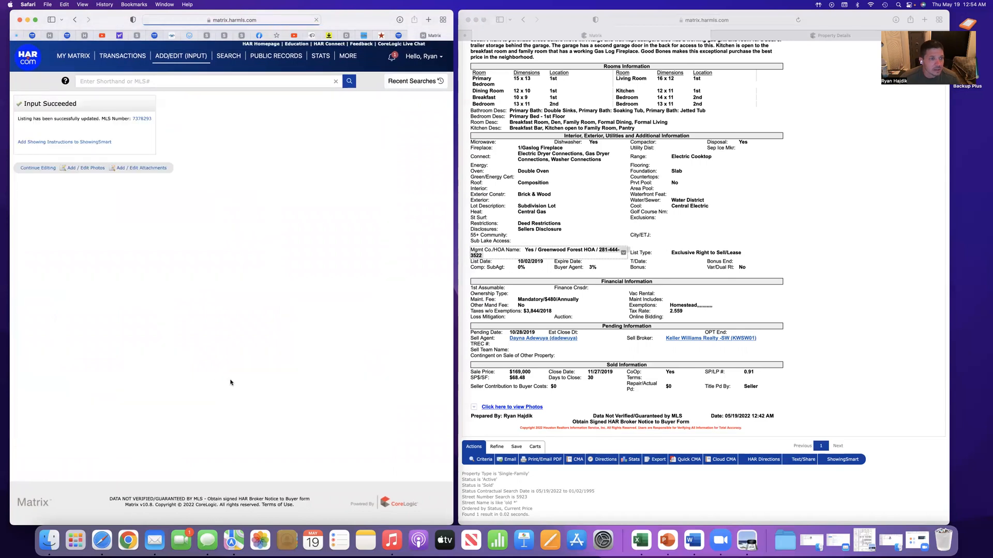
pyautogui.click(36, 168)
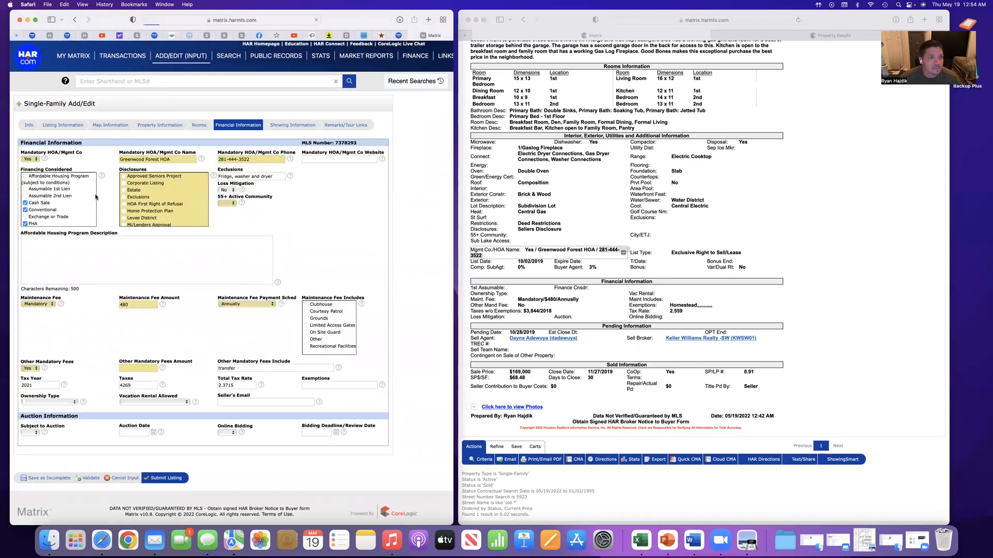
# Go to the listing's showing information and set Alternate Phone Desc to Direct Line
pyautogui.click(298, 125)
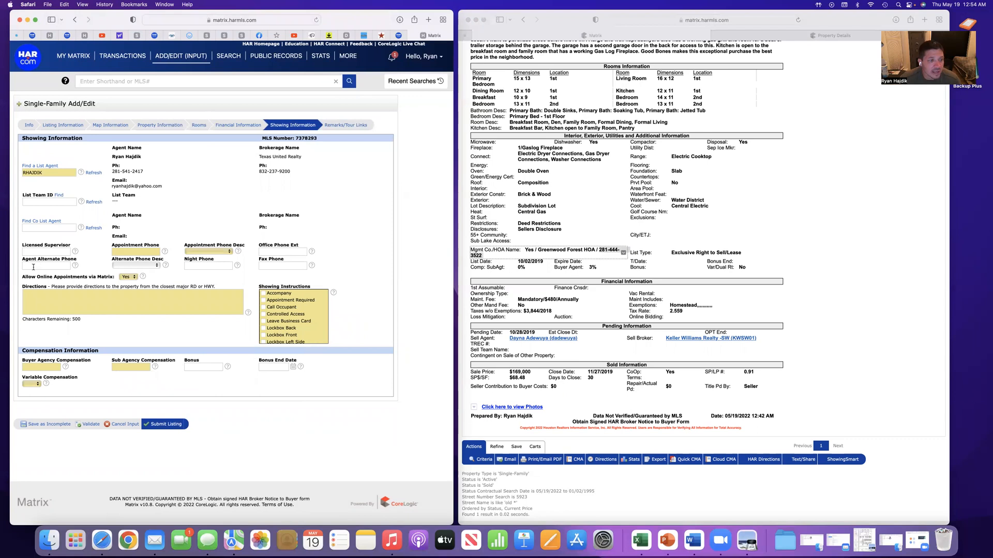
pyautogui.click(144, 268)
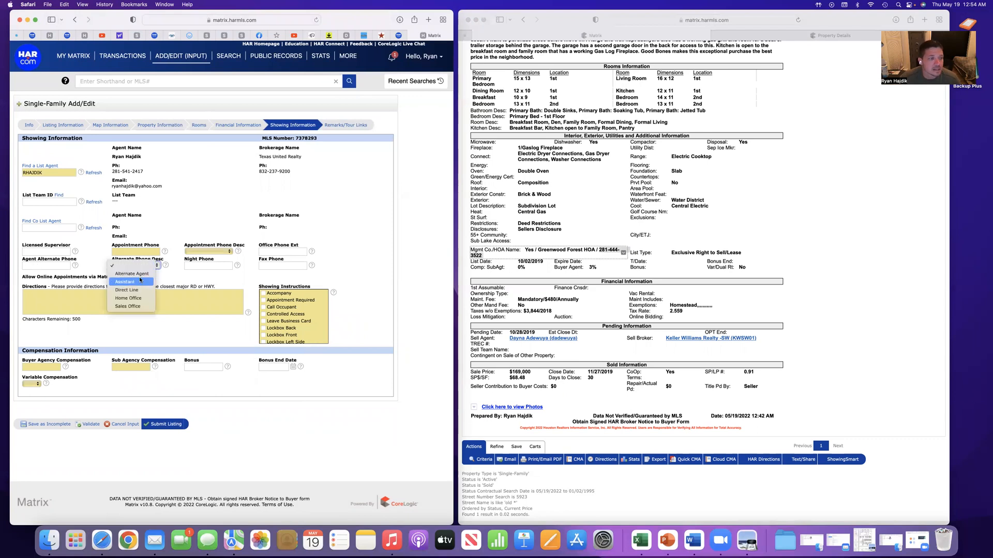
pyautogui.click(136, 282)
pyautogui.click(218, 266)
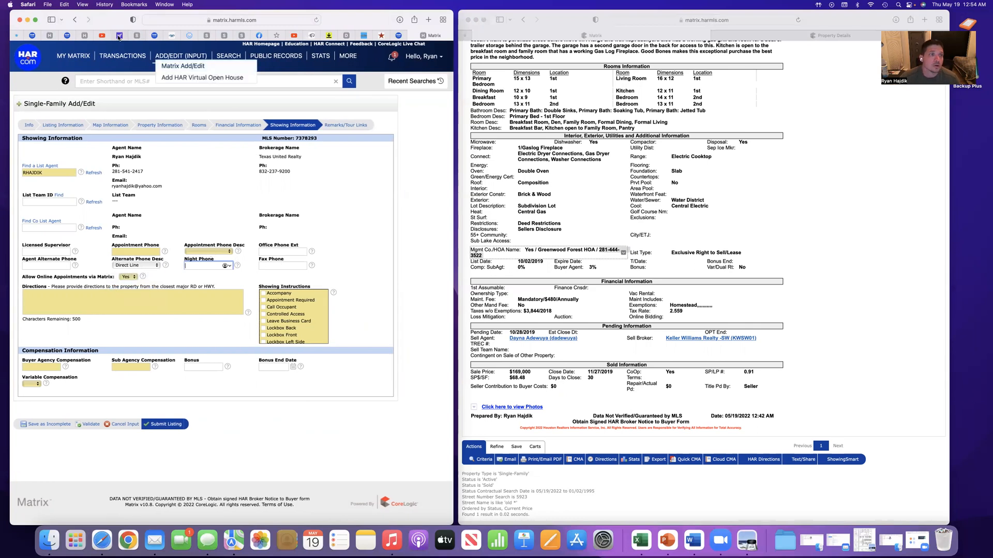
# Copy the ShowingSmart call center phone number from the HAR member dashboard
pyautogui.click(155, 36)
pyautogui.click(67, 35)
pyautogui.scroll(-3, 267, 274)
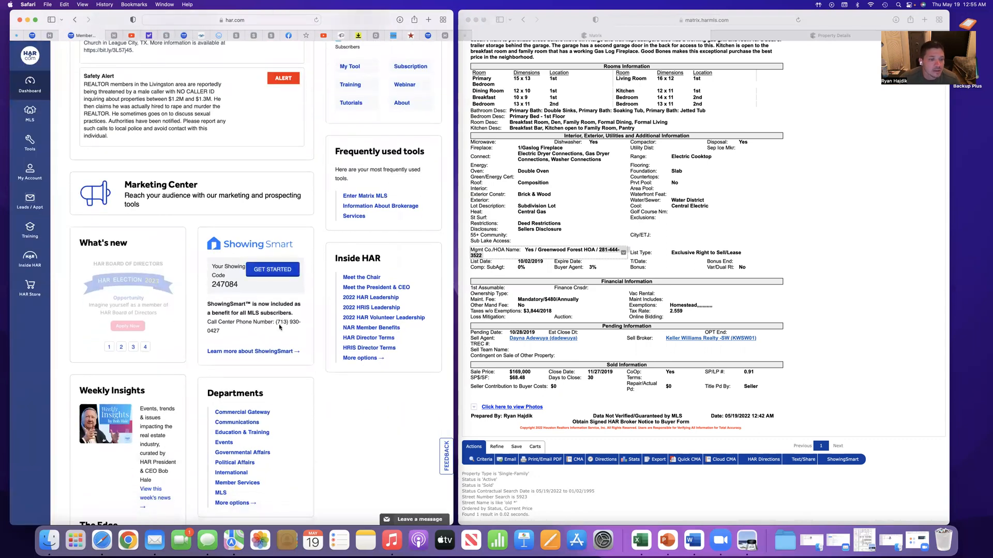
pyautogui.moveTo(276, 322); pyautogui.dragTo(220, 331)
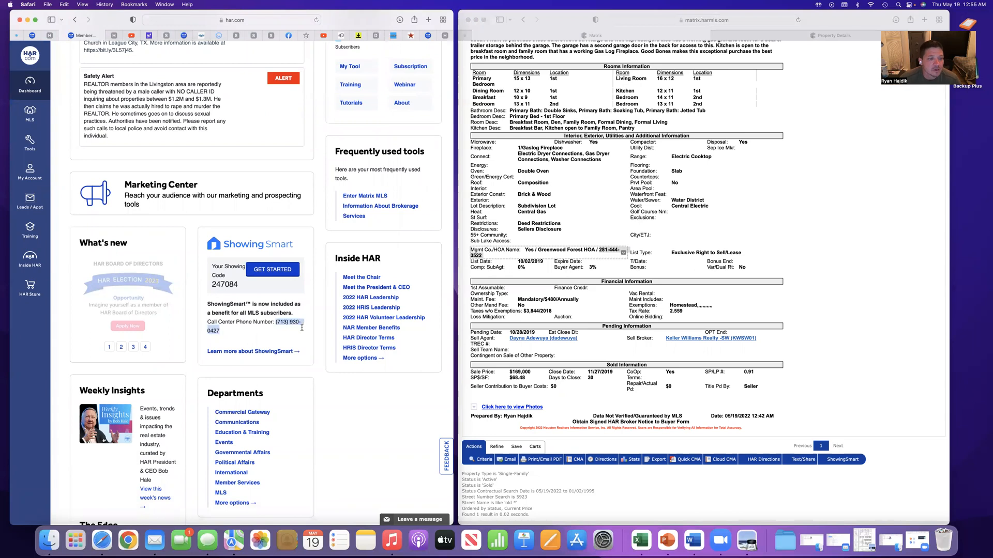
pyautogui.rightClick(288, 322)
pyautogui.click(306, 355)
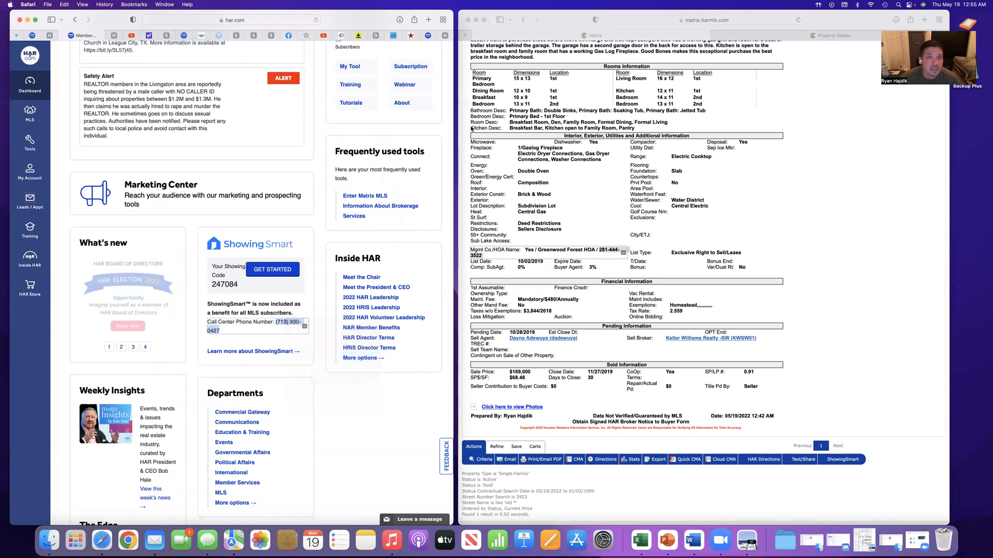
# Paste the copied call center number as the Appointment Phone and set Appointment Phone Desc to ShowingSmart Call Center (HAR)
pyautogui.click(447, 36)
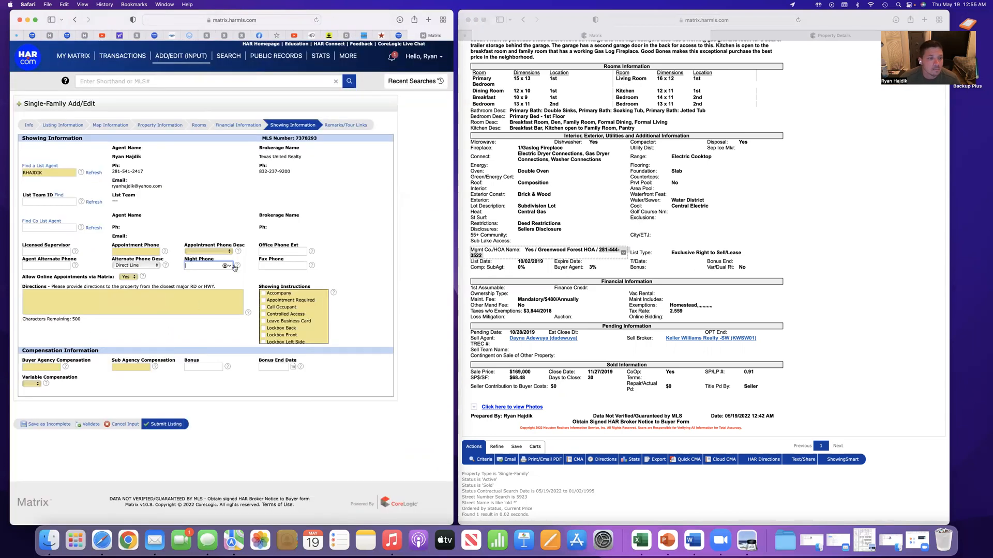
pyautogui.click(135, 252)
pyautogui.rightClick(138, 250)
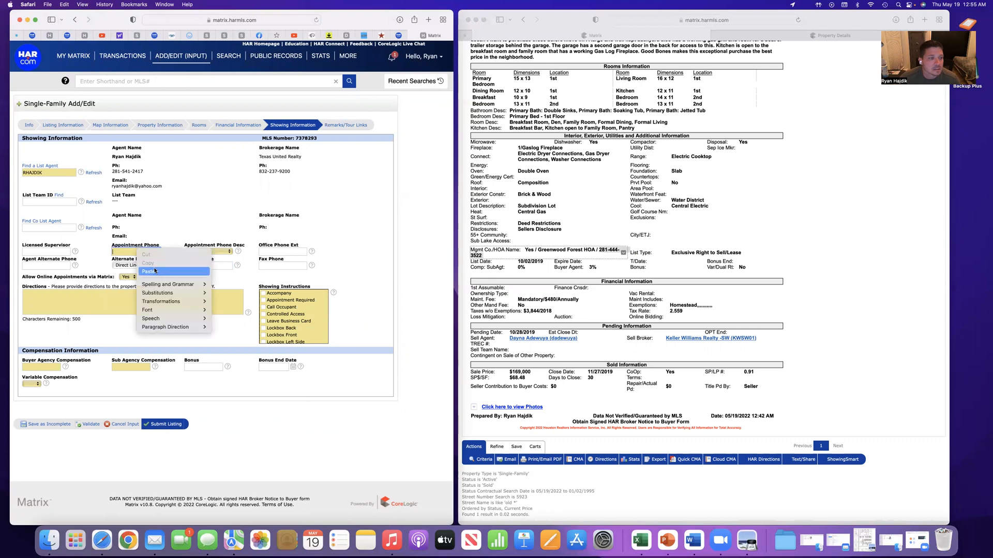
pyautogui.click(155, 273)
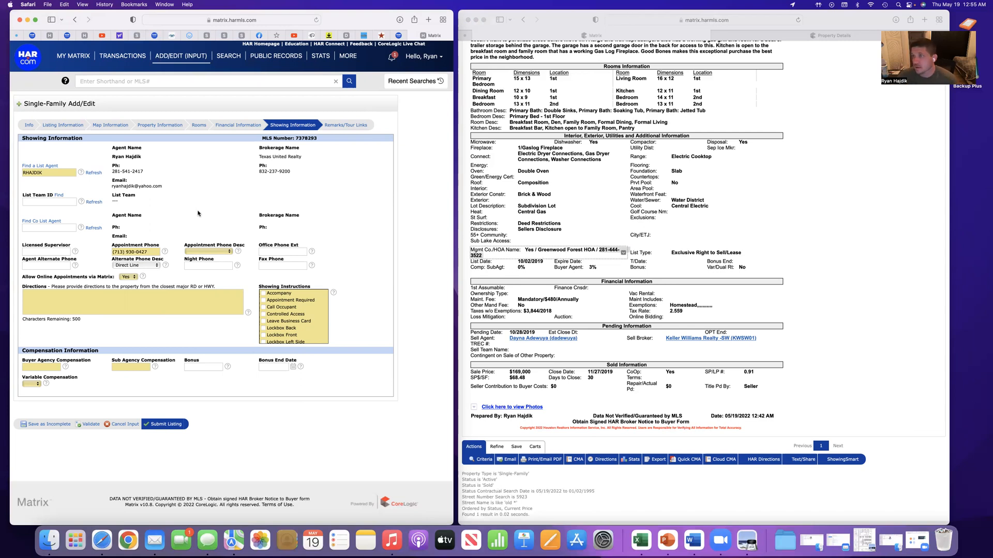
pyautogui.click(223, 251)
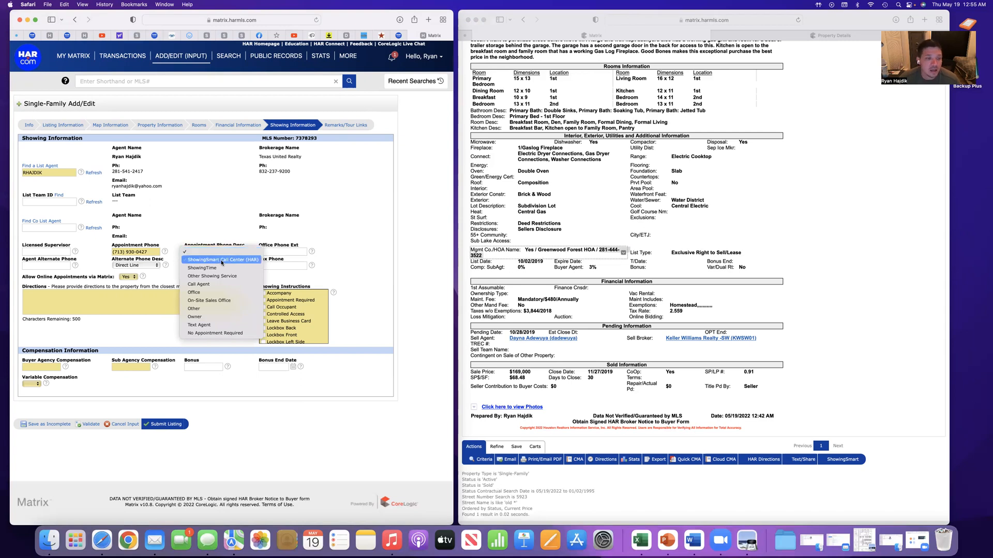
pyautogui.click(221, 260)
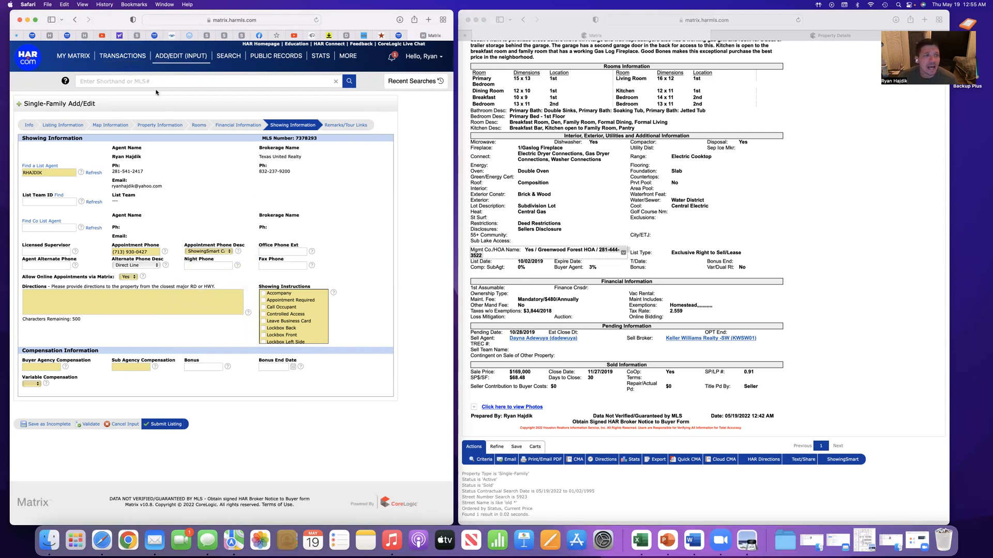
pyautogui.click(68, 36)
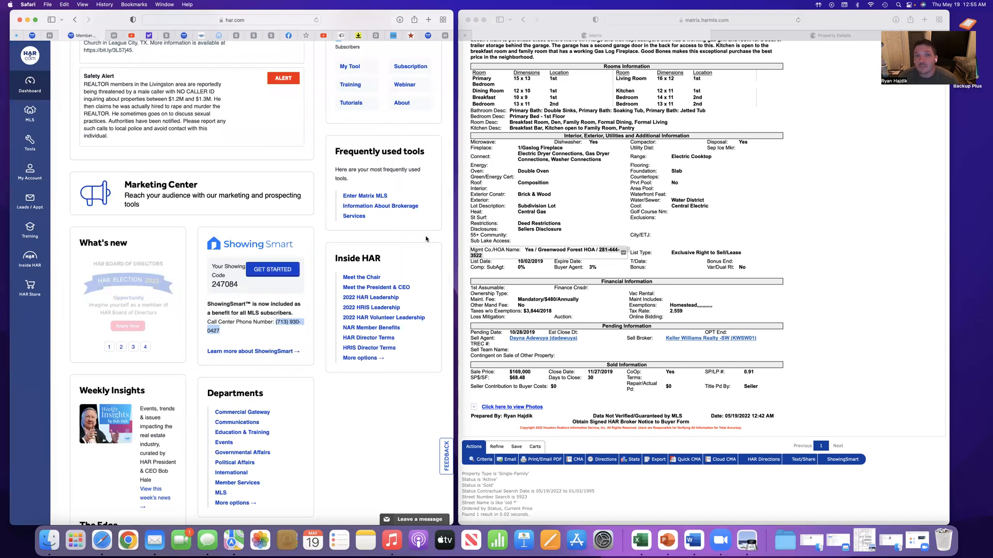
pyautogui.click(444, 37)
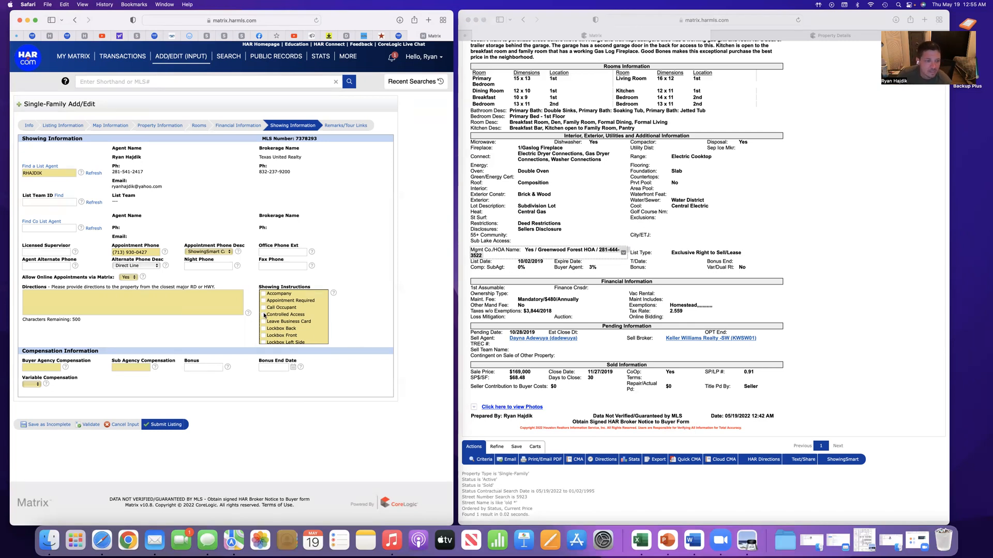
# Select Appointment Required in the listing's Showing Instructions
pyautogui.scroll(-5, 267, 331)
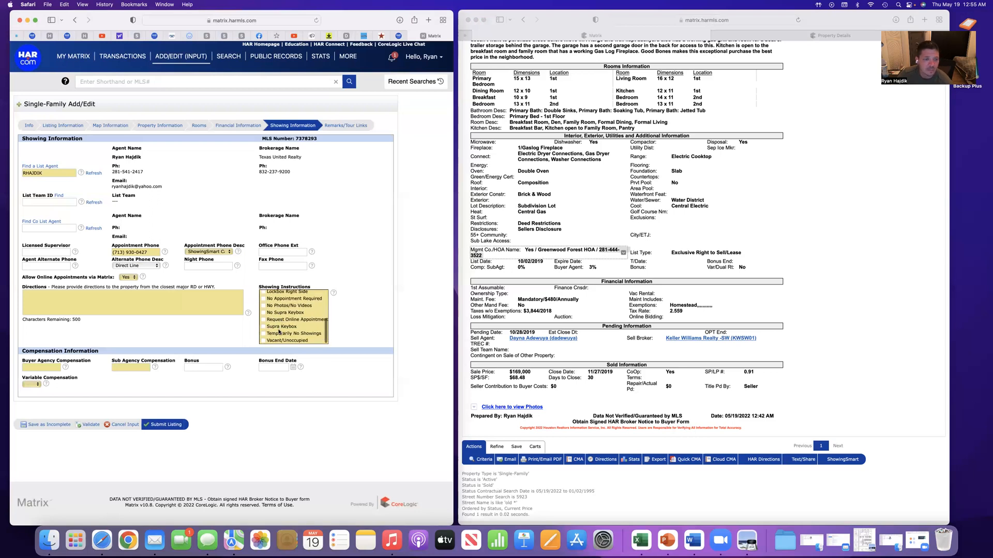
pyautogui.scroll(5, 282, 324)
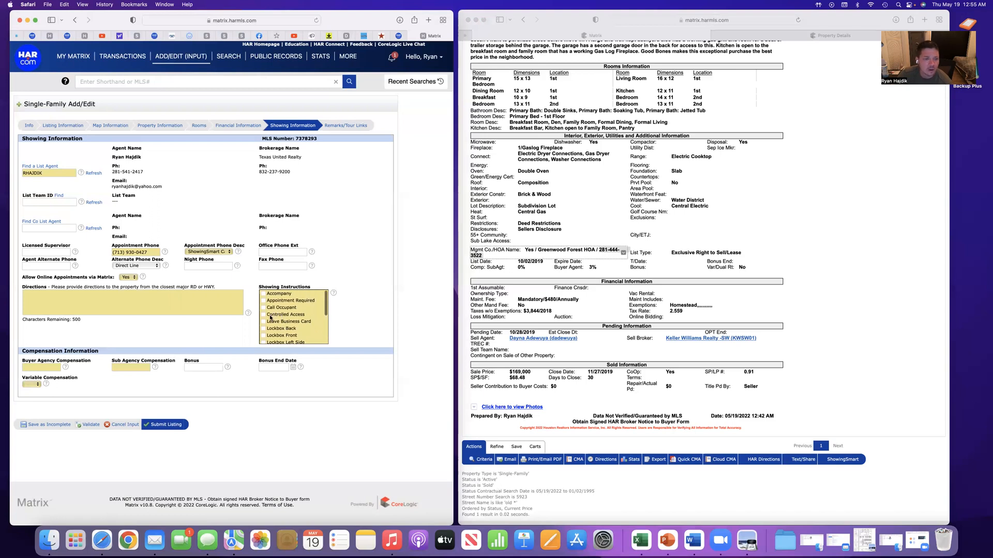
pyautogui.scroll(-1, 284, 331)
pyautogui.scroll(-6, 283, 331)
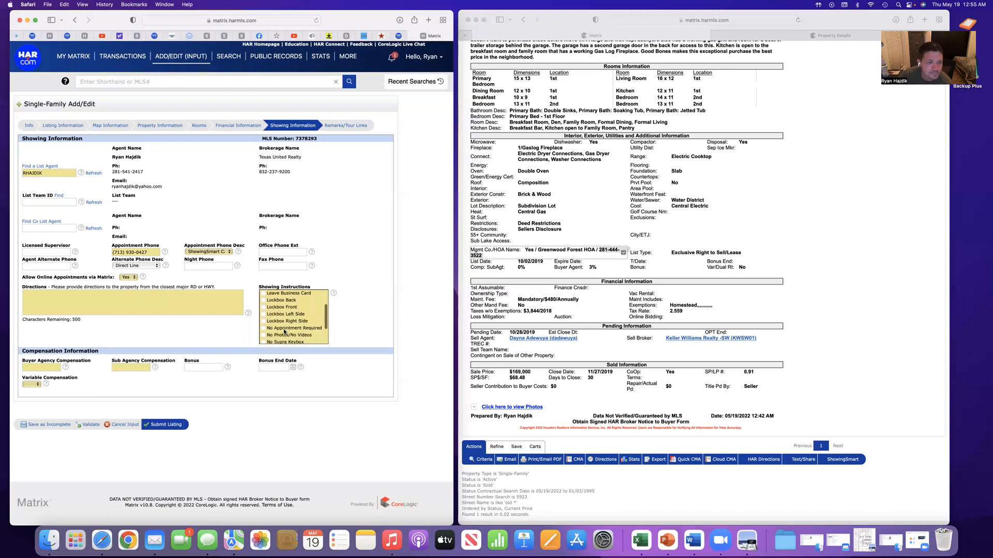
pyautogui.scroll(7, 284, 332)
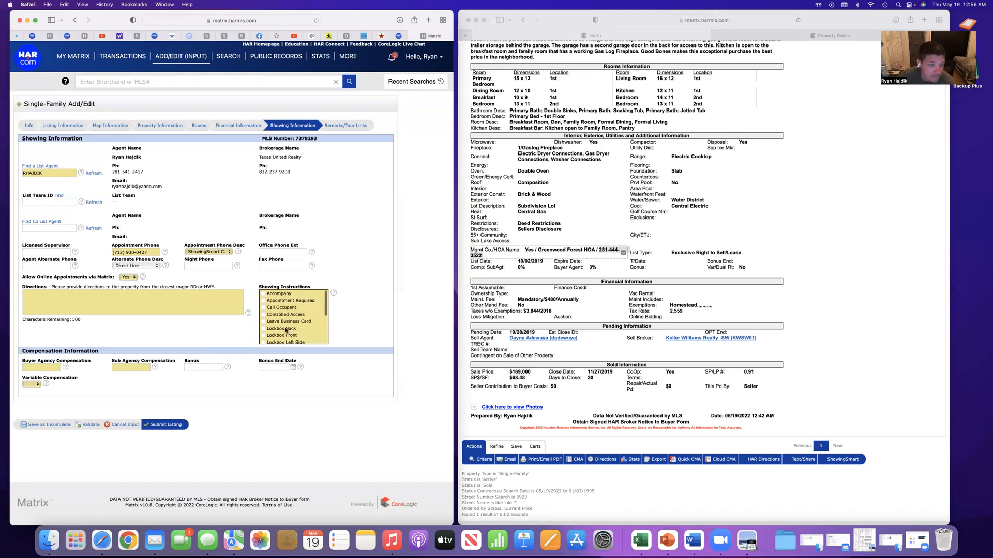
pyautogui.scroll(-1, 270, 328)
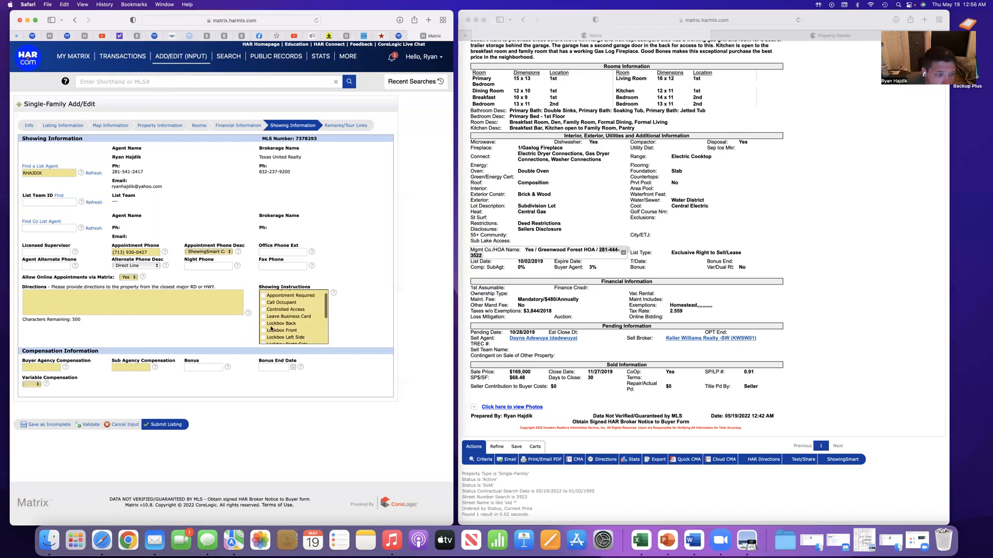
pyautogui.scroll(1, 279, 323)
pyautogui.click(264, 300)
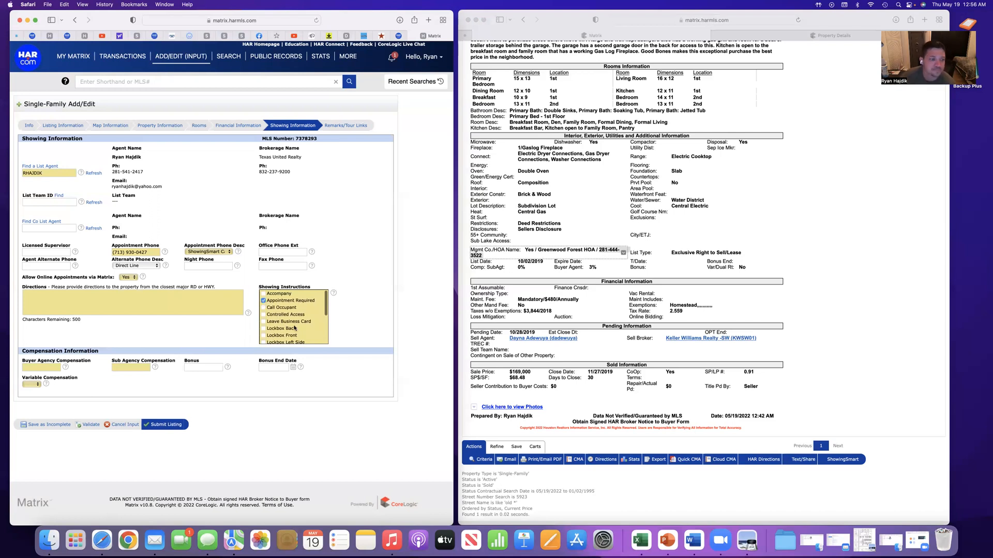
# Set Buyer Agency Compensation and Sub Agency Compensation to 3% each, and Variable Compensation to No
pyautogui.click(49, 368)
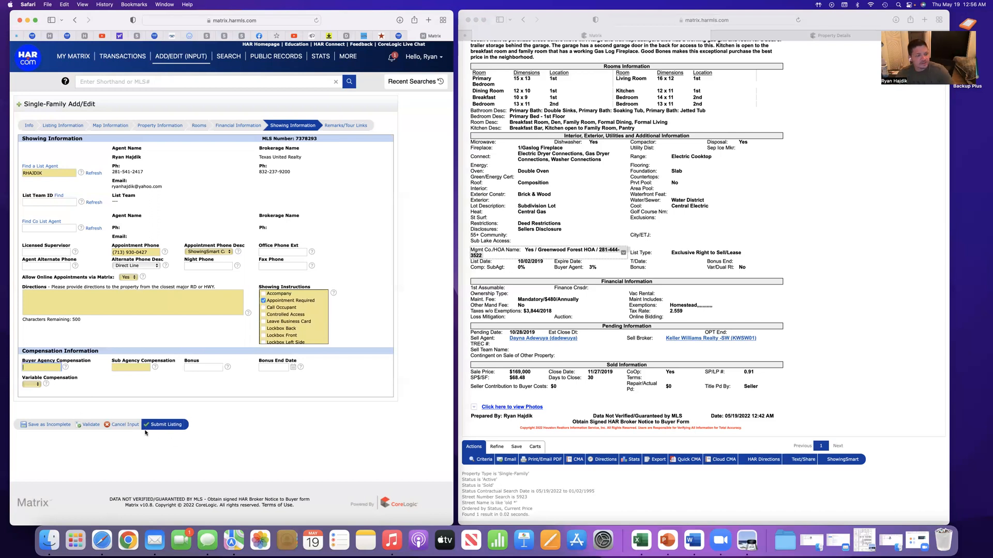
pyautogui.write('3%')
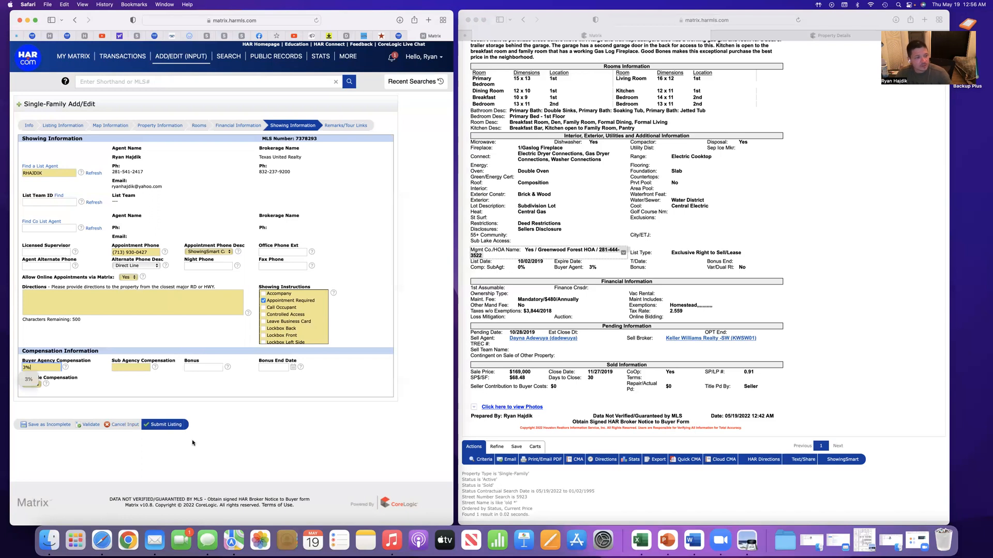
pyautogui.click(140, 367)
pyautogui.write('3%')
pyautogui.click(185, 383)
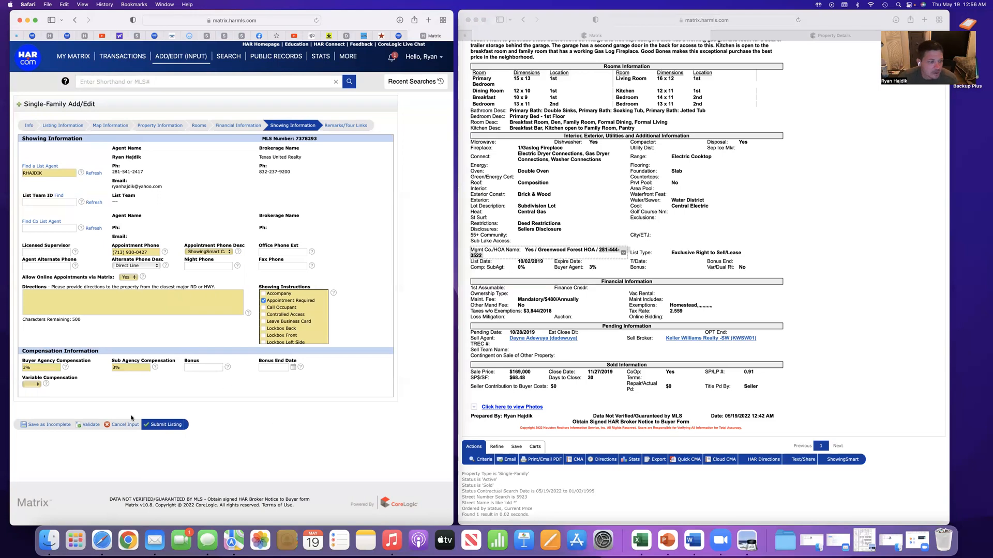
pyautogui.click(36, 386)
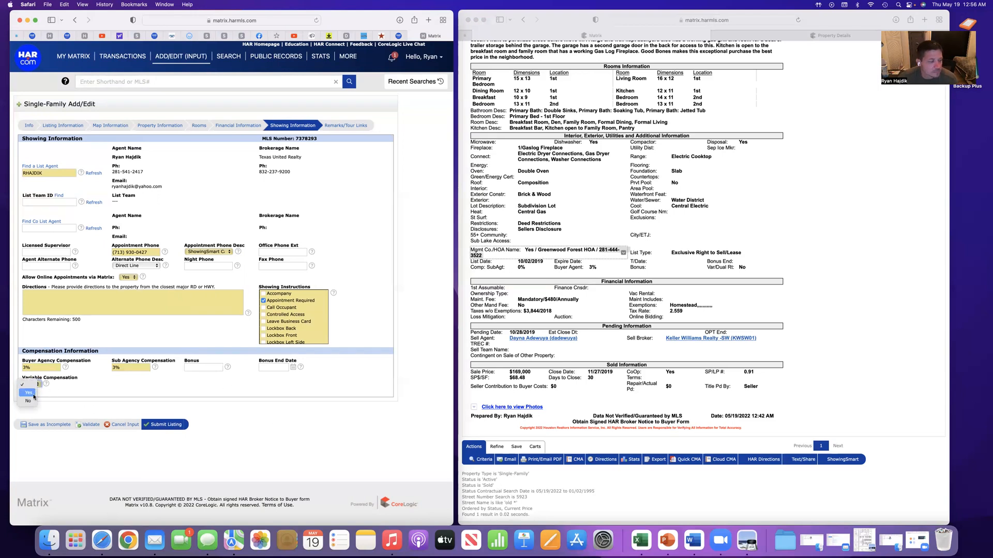
pyautogui.click(29, 401)
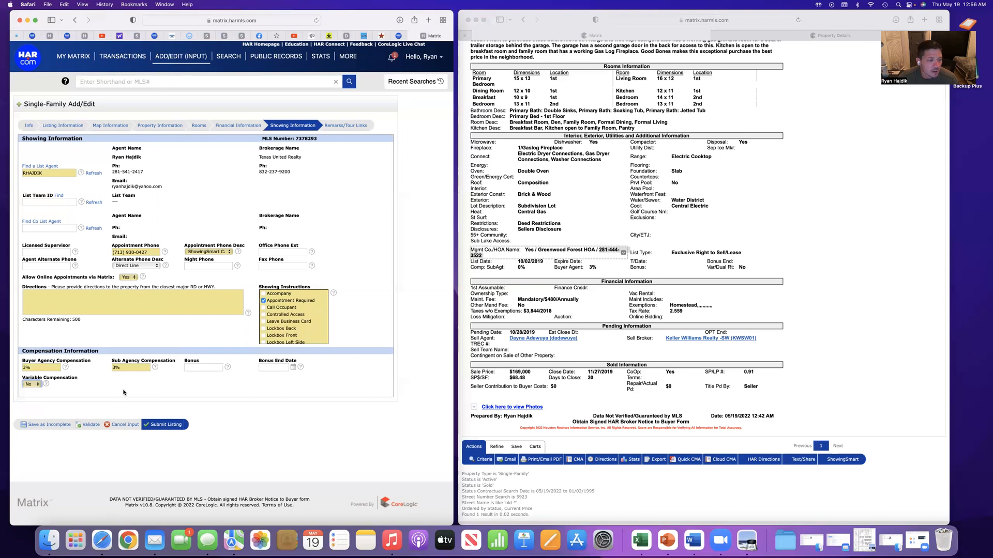
# Save the listing as incomplete and continue editing it in the Remarks/Tour Links section
pyautogui.click(167, 424)
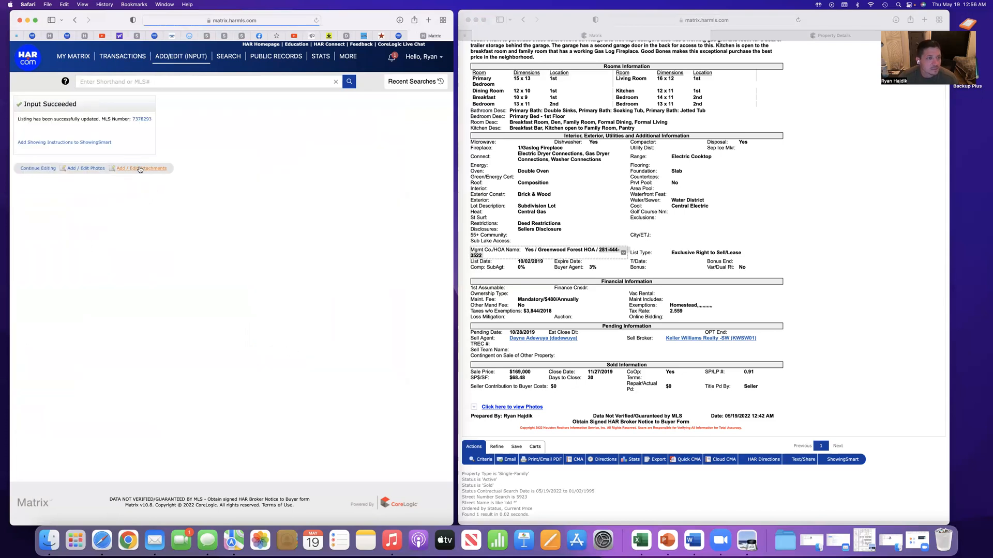
pyautogui.click(38, 168)
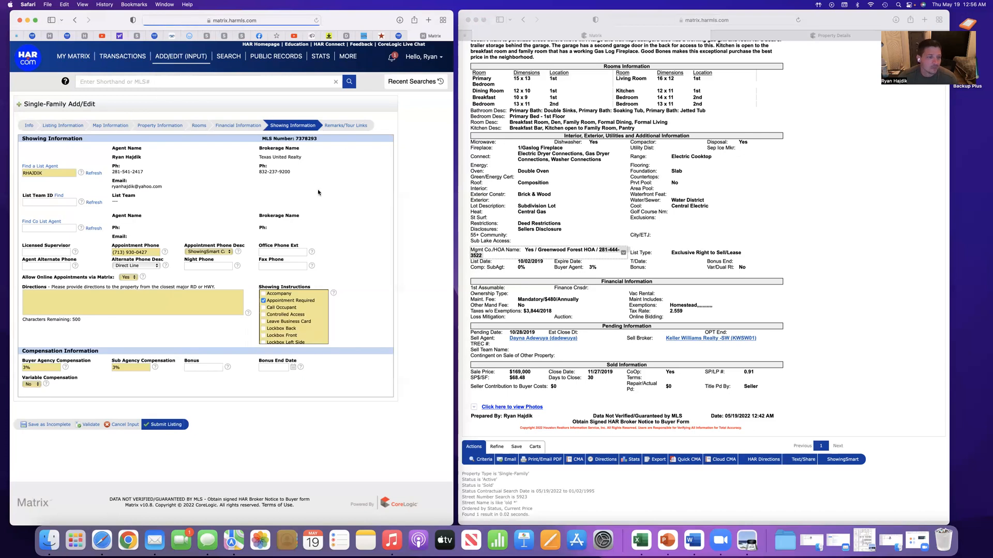
pyautogui.click(354, 128)
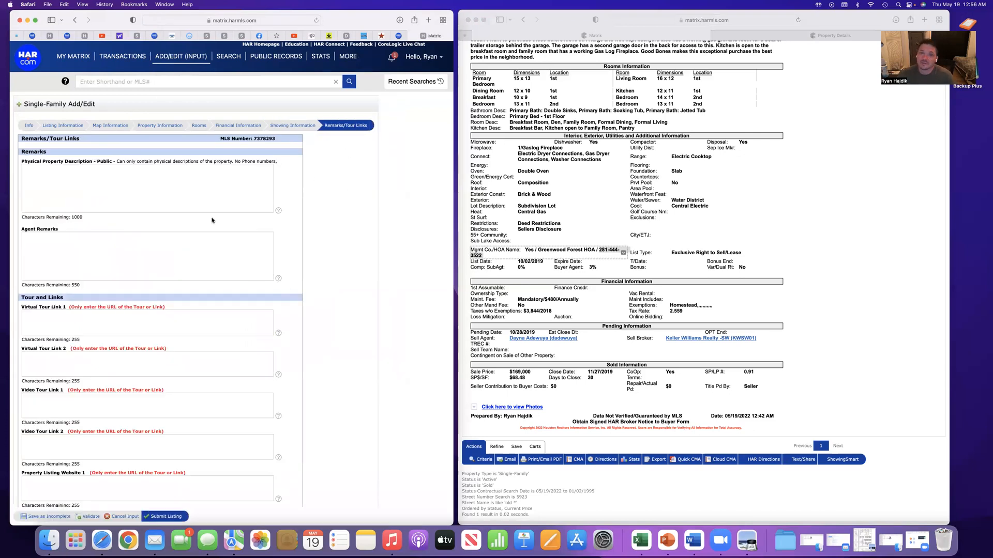
# Review the sold listing's remarks and the new listing's property description, agent remarks, tour link and website fields
pyautogui.click(110, 199)
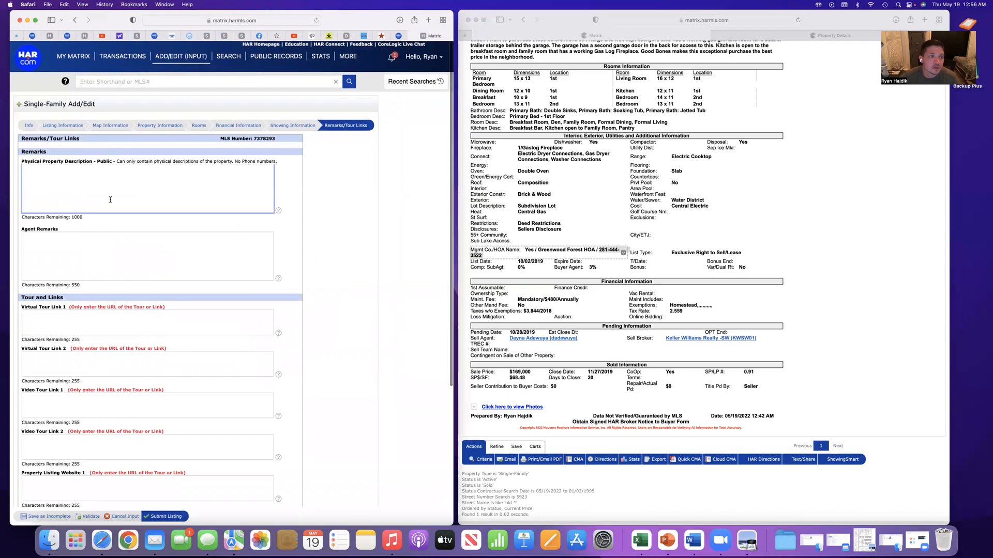
pyautogui.scroll(3, 511, 235)
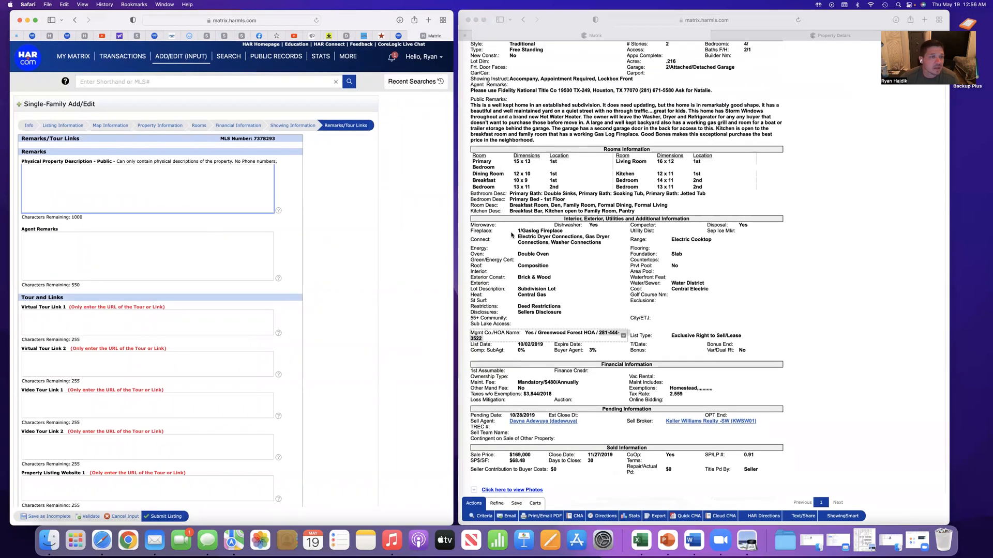
pyautogui.scroll(9, 672, 153)
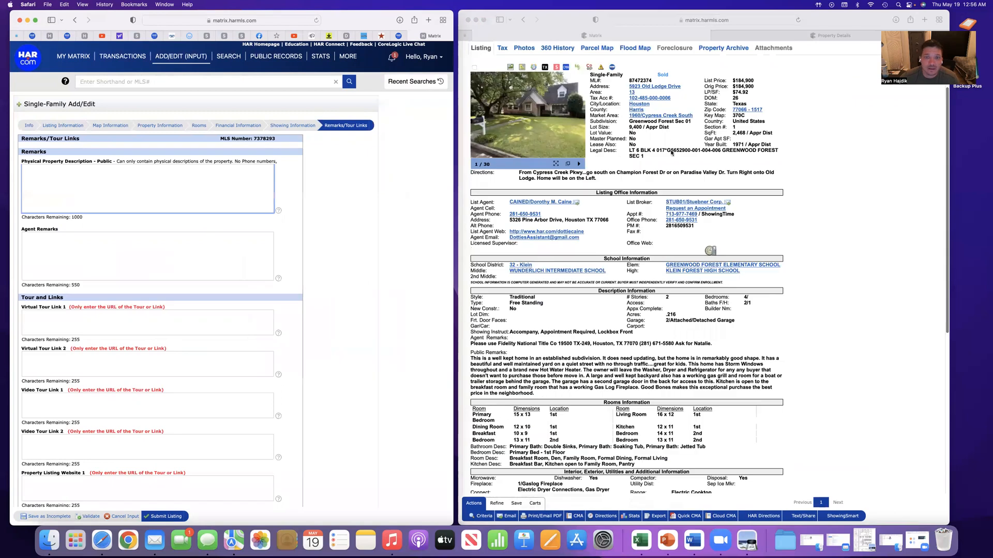
pyautogui.scroll(-3, 623, 239)
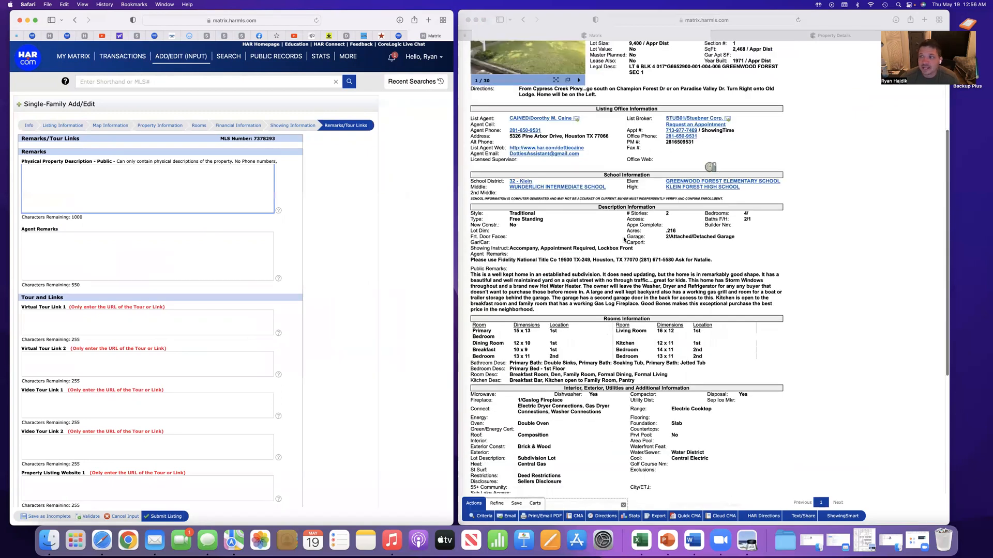
pyautogui.scroll(-4, 623, 239)
pyautogui.scroll(-1, 495, 152)
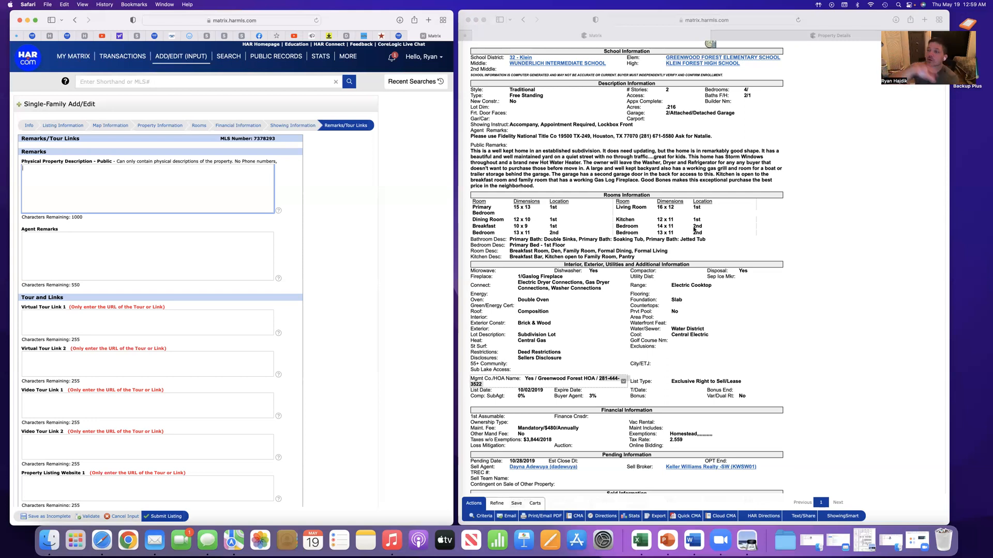
pyautogui.scroll(10, 695, 230)
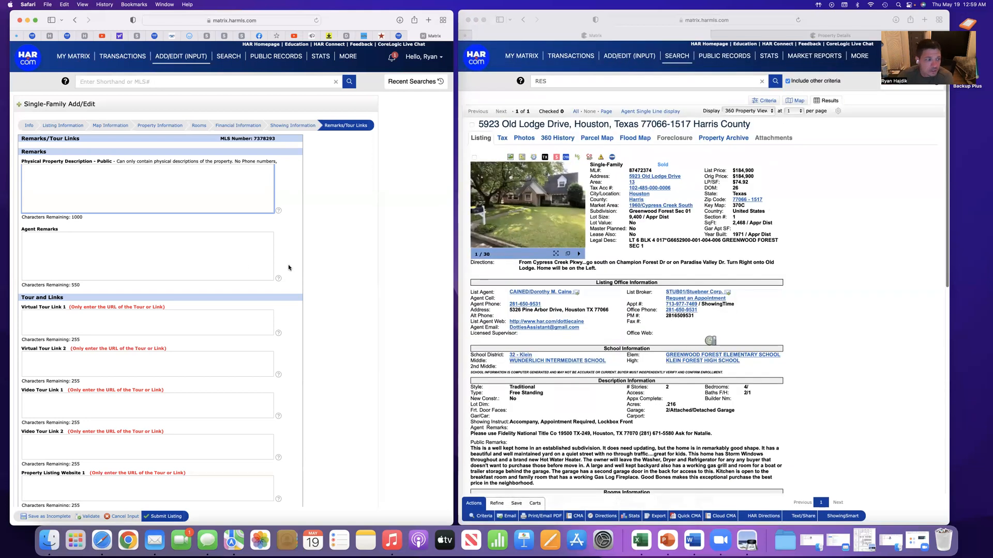
pyautogui.scroll(-4, 290, 266)
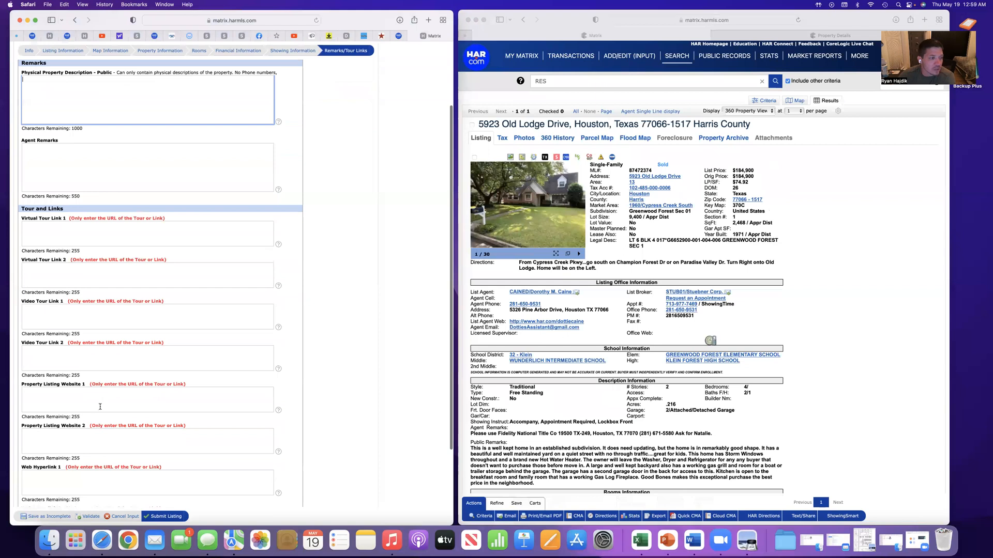
pyautogui.scroll(-2, 103, 408)
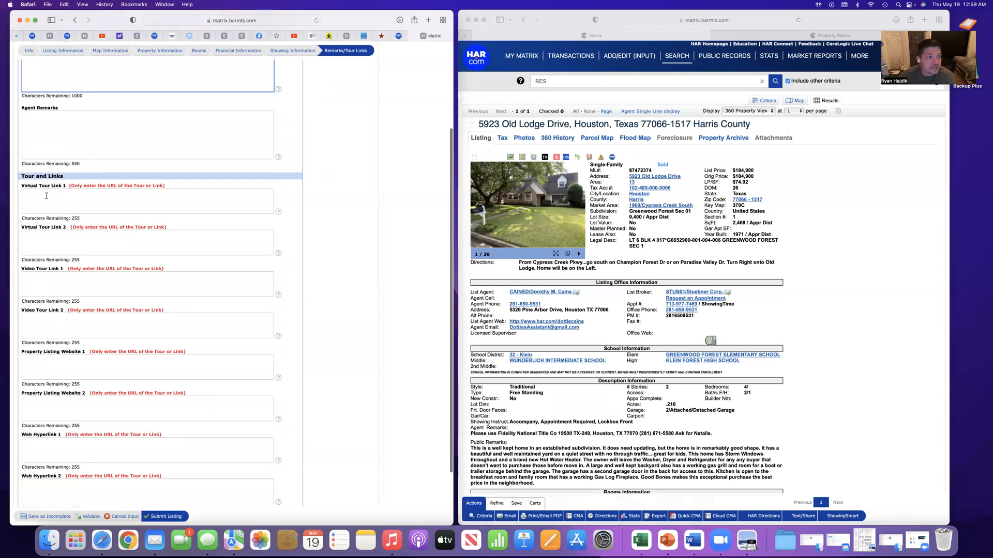
pyautogui.scroll(-2, 126, 348)
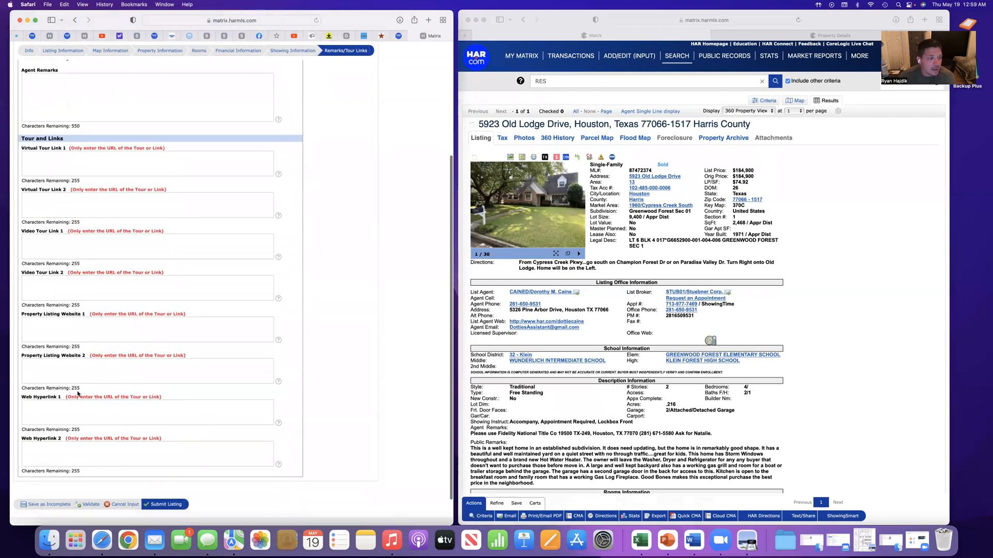
pyautogui.scroll(-1, 86, 401)
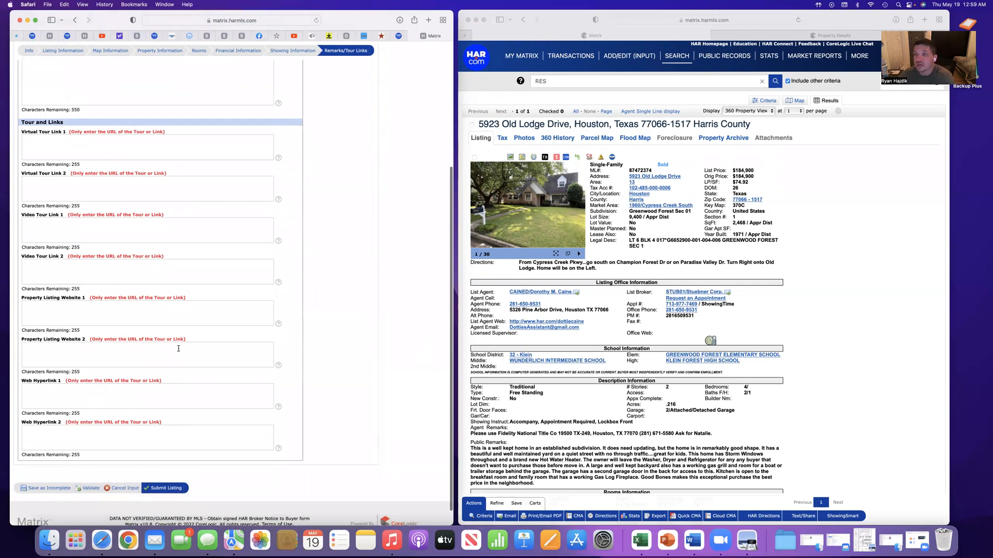
pyautogui.scroll(1, 151, 304)
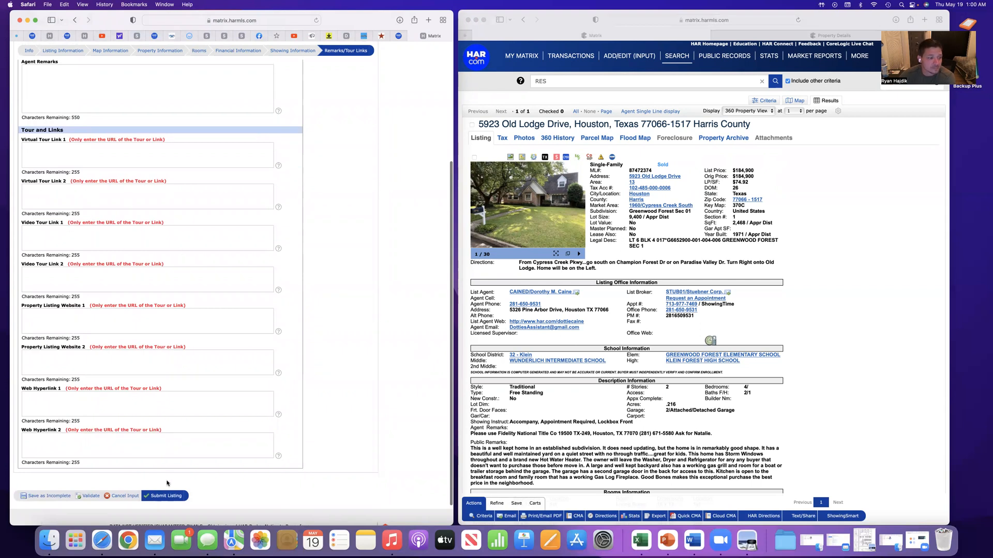
# Save the listing as incomplete and reopen it from the existing listings to reach its modification options
pyautogui.click(49, 497)
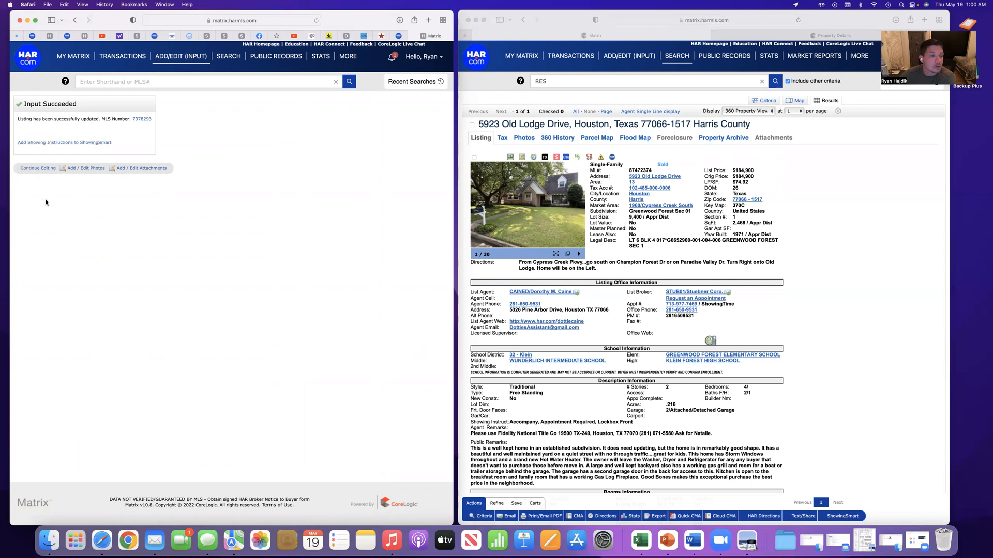
pyautogui.click(169, 61)
pyautogui.click(68, 147)
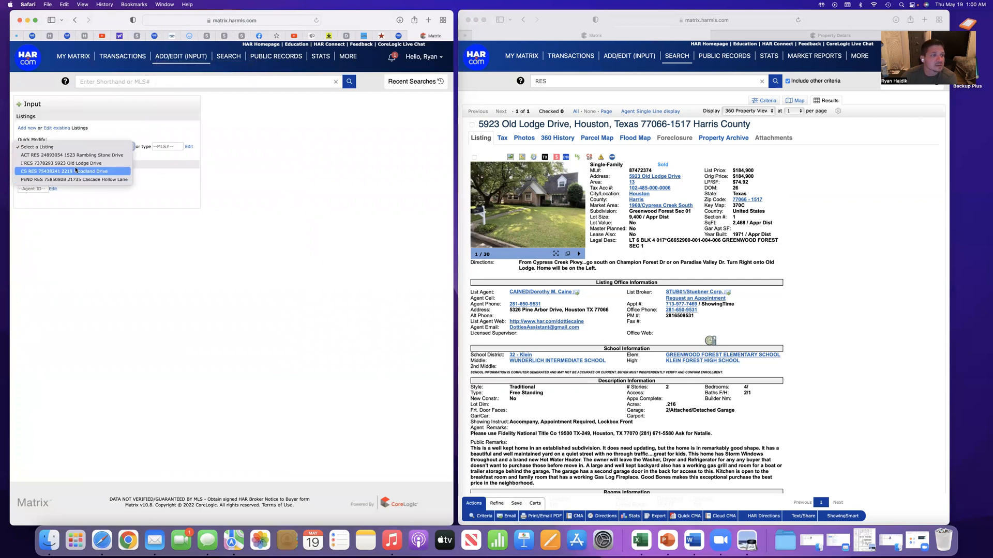
pyautogui.click(79, 163)
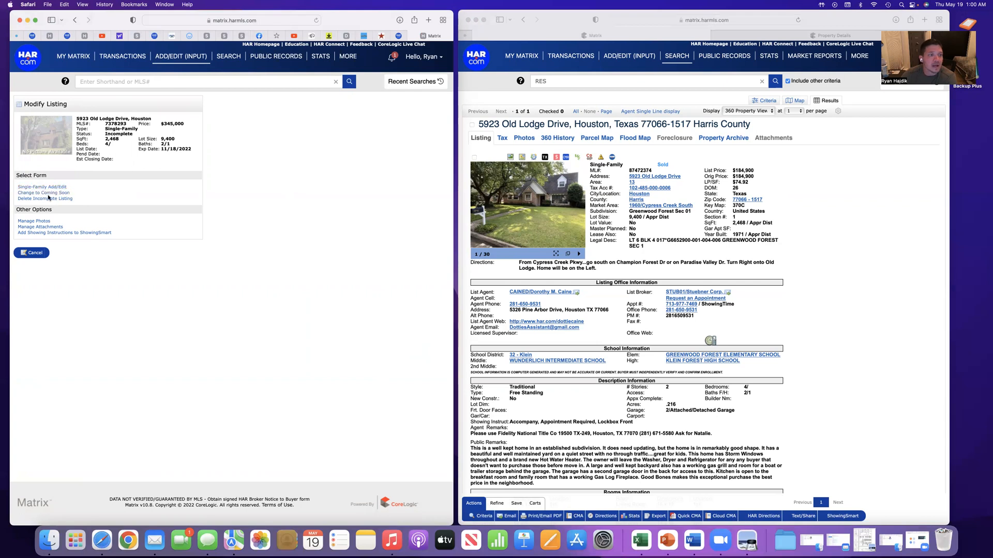
# View the photo upload page of the incomplete listing and return to its modification options without adding photos
pyautogui.click(45, 223)
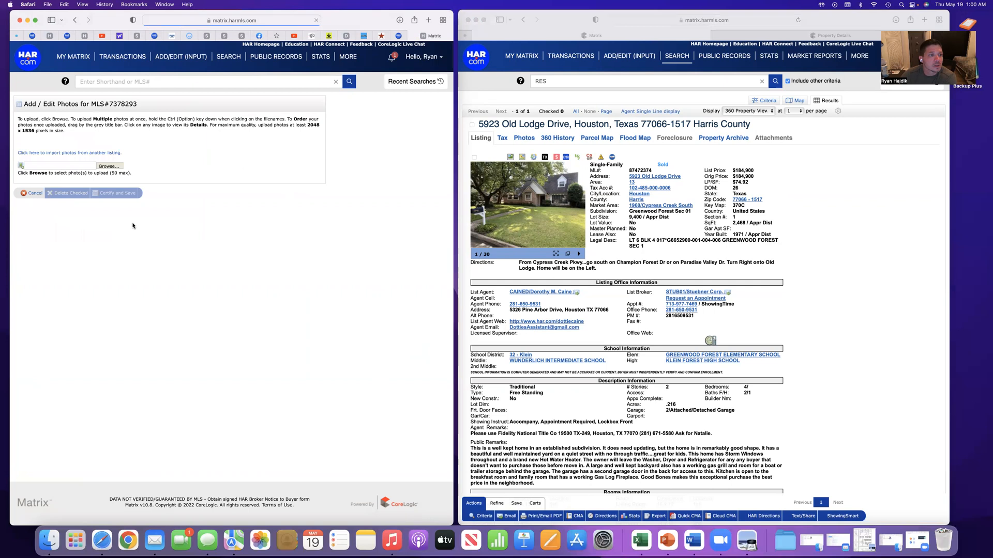
pyautogui.click(34, 194)
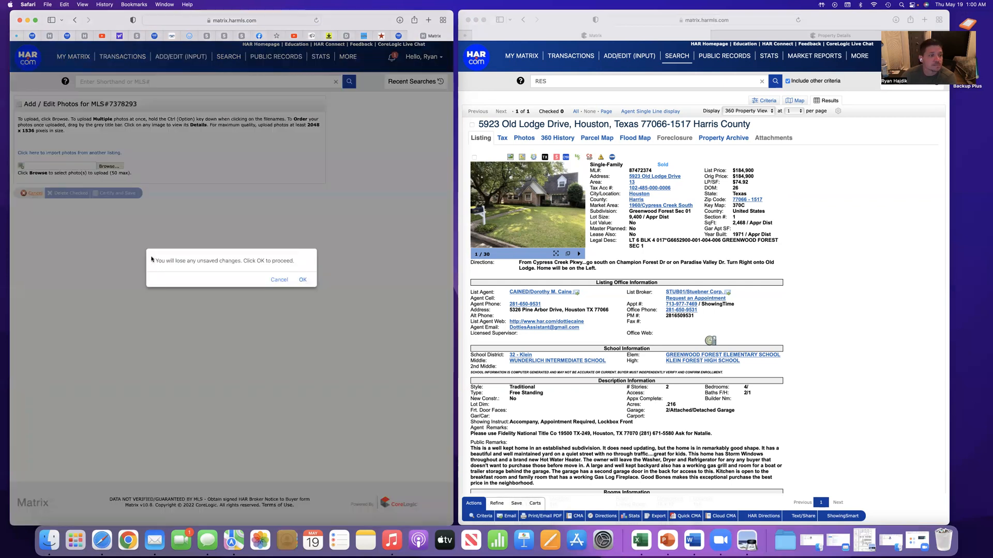
pyautogui.click(303, 280)
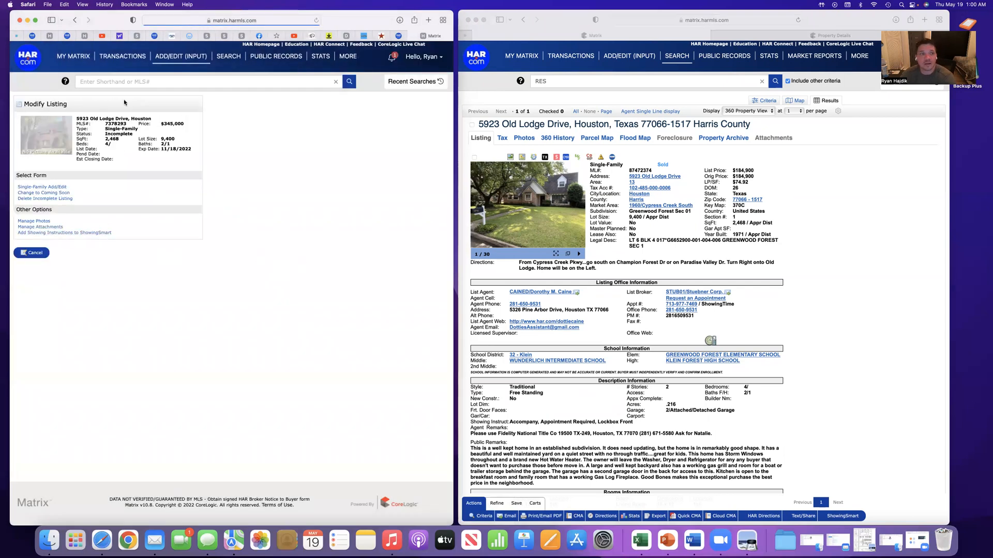
# View the listing's attachment management page and the files available for upload, and return to the modification options without attaching anything
pyautogui.click(42, 226)
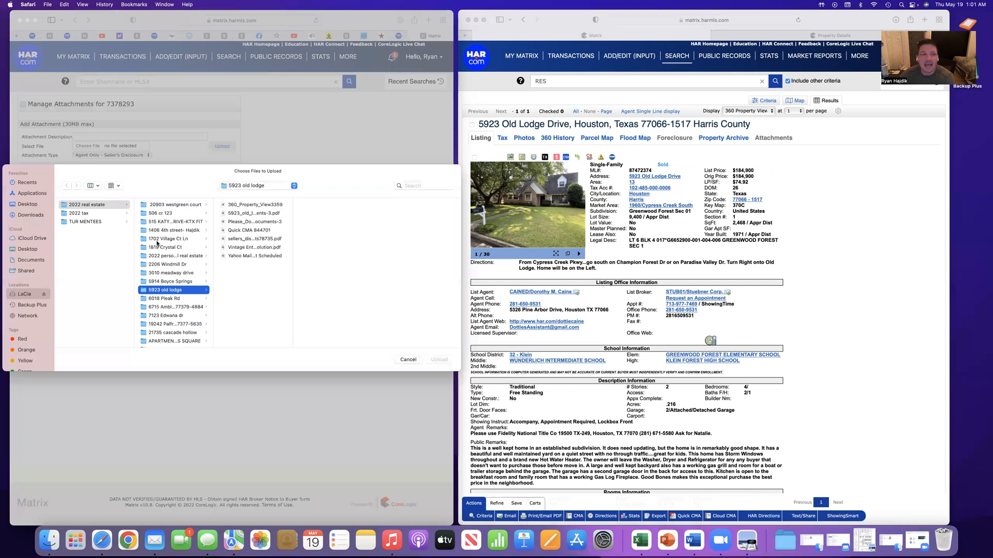
pyautogui.click(407, 360)
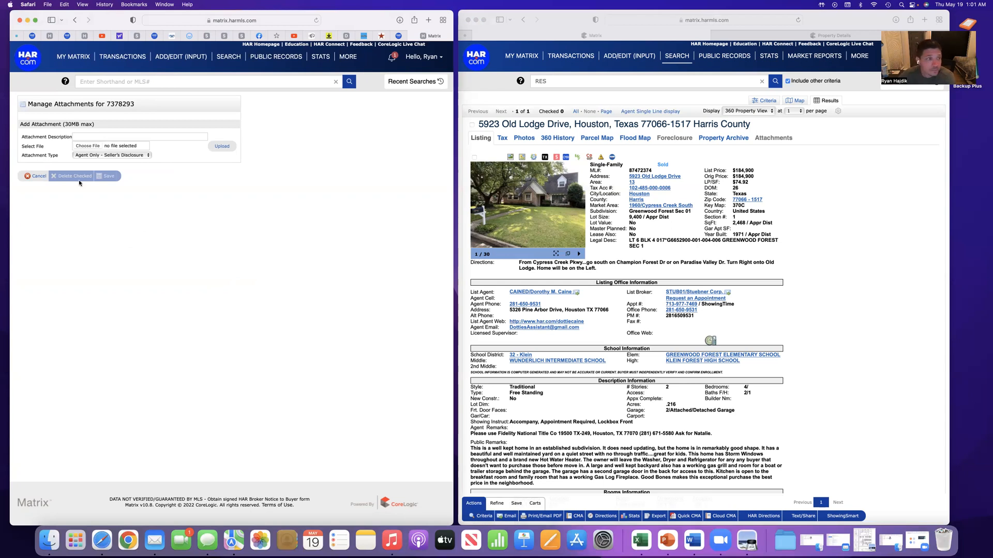
pyautogui.click(48, 176)
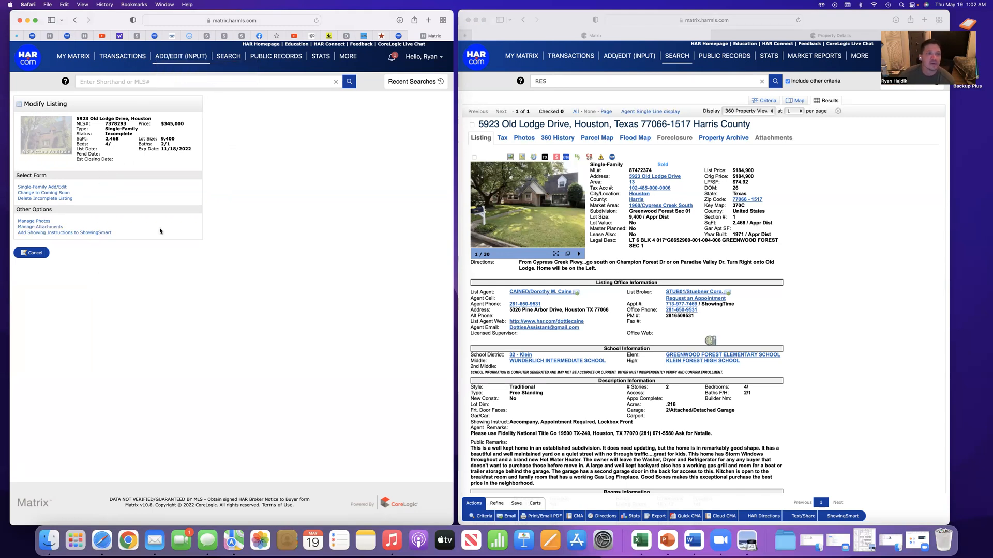
pyautogui.moveTo(176, 63)
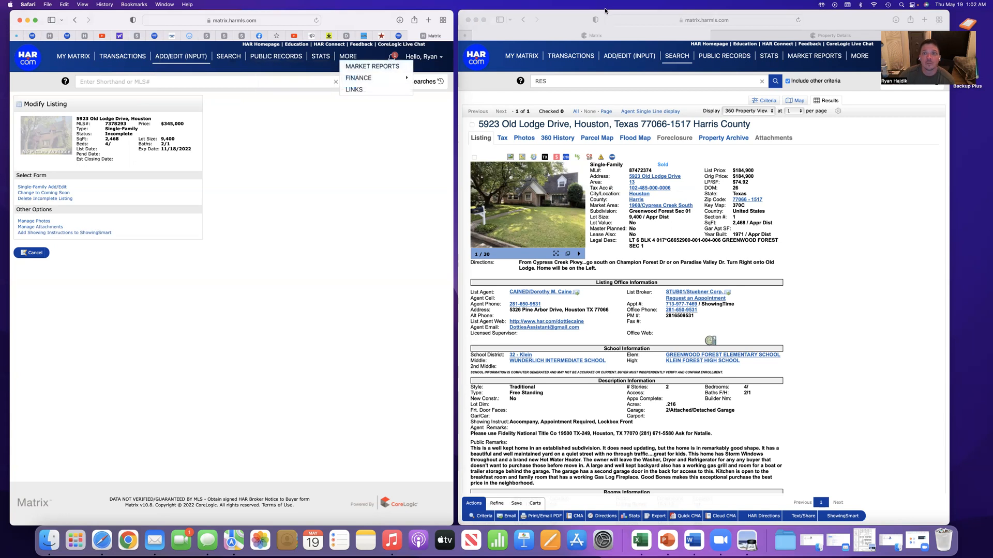